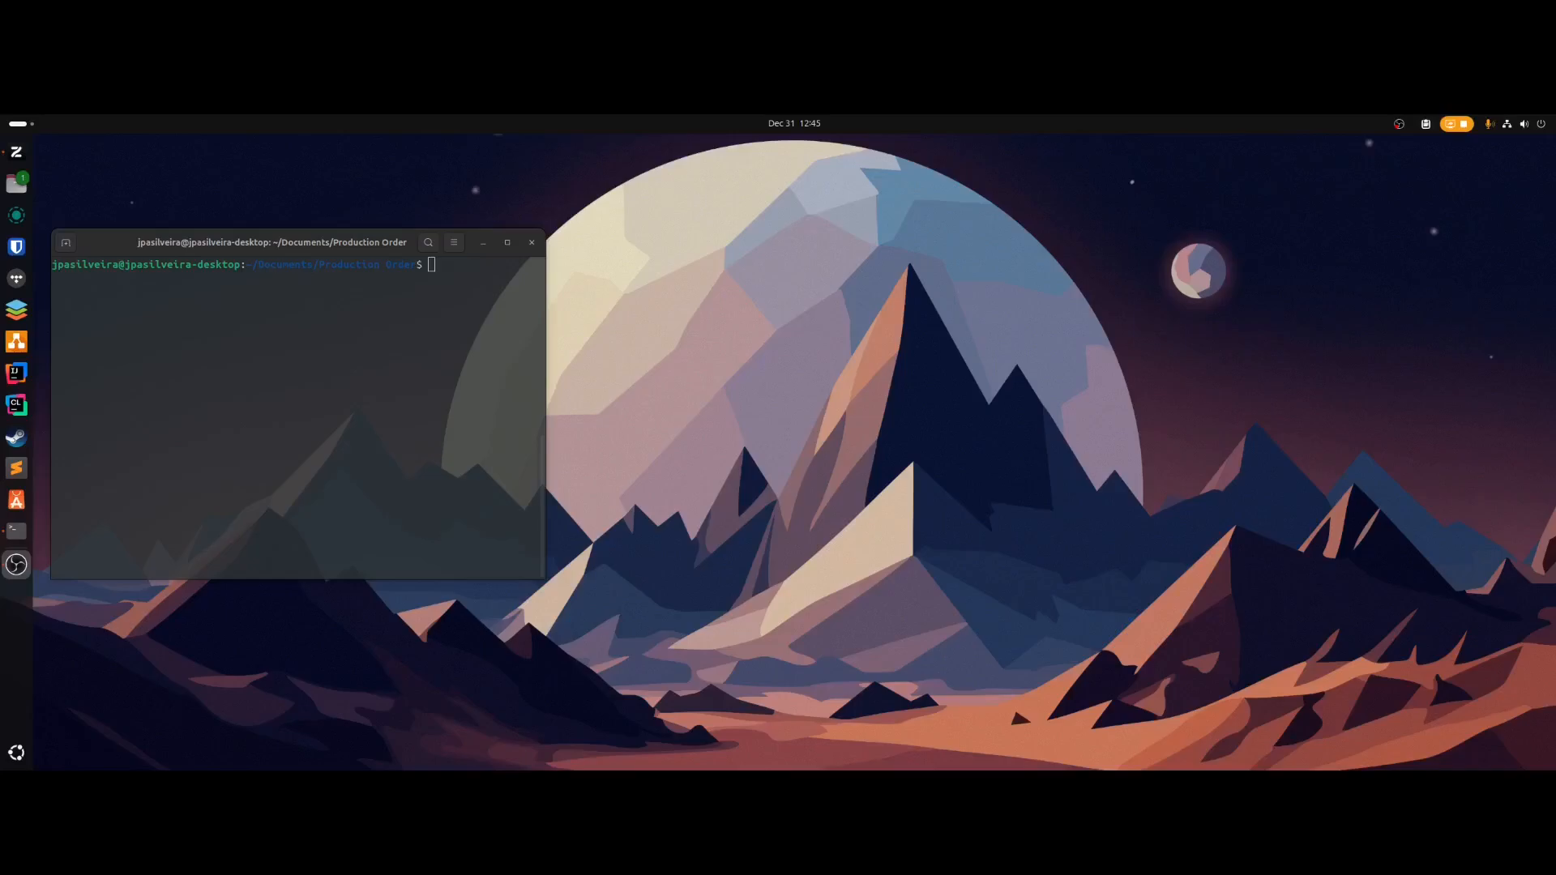
# - Type the 'java -jar' command for the production-order app in the terminal
pyautogui.click(335, 386)
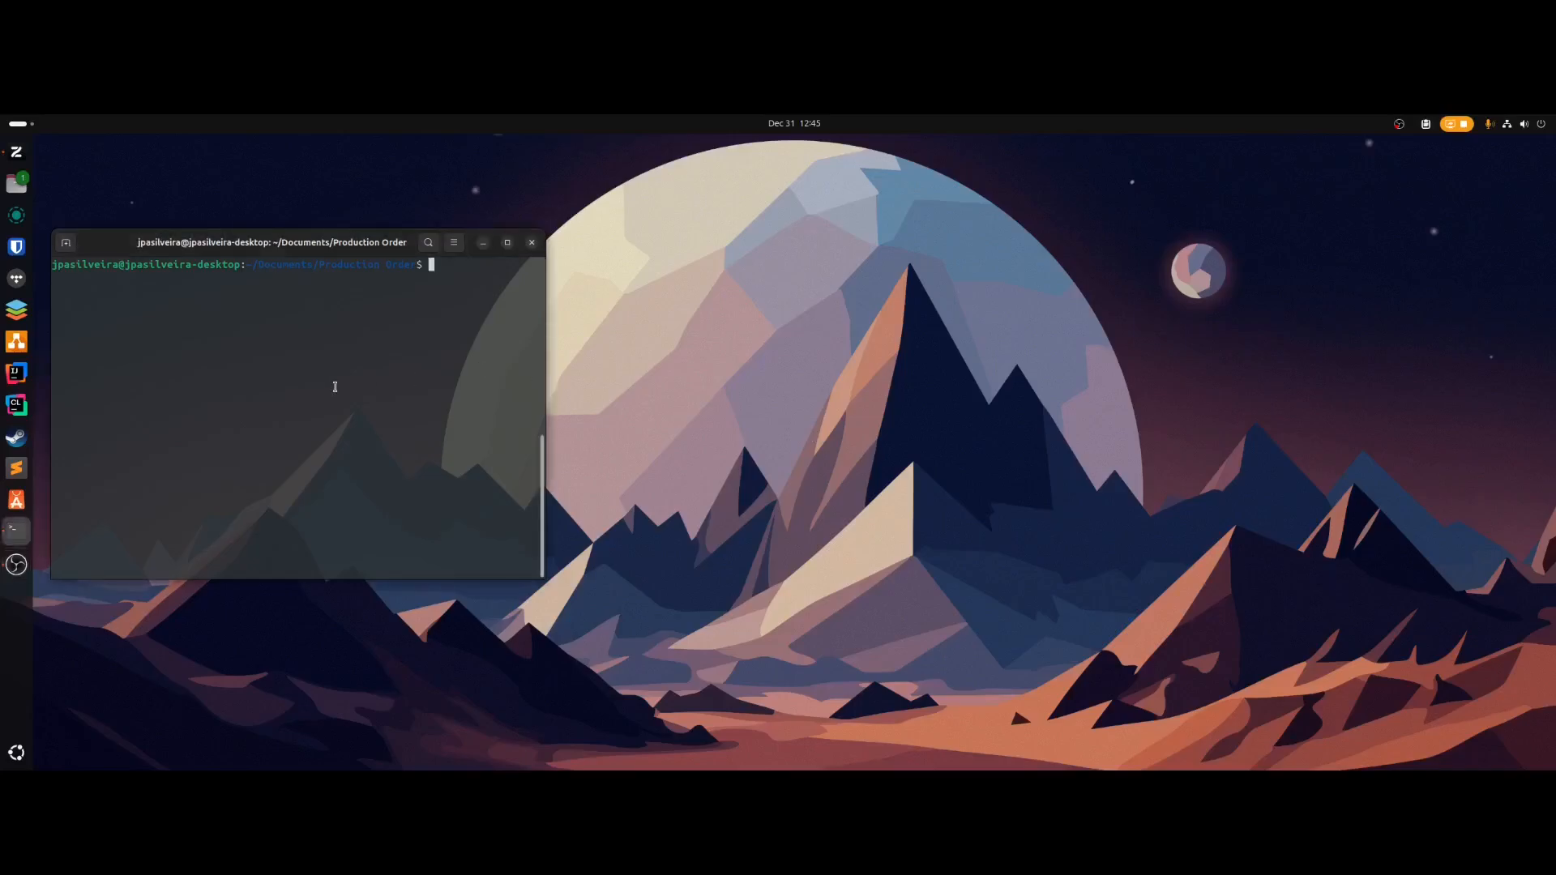
pyautogui.write('java -jar br')
# - Complete the jar name, run the app and show the product list
pyautogui.press('Tab')
pyautogui.press('Return')
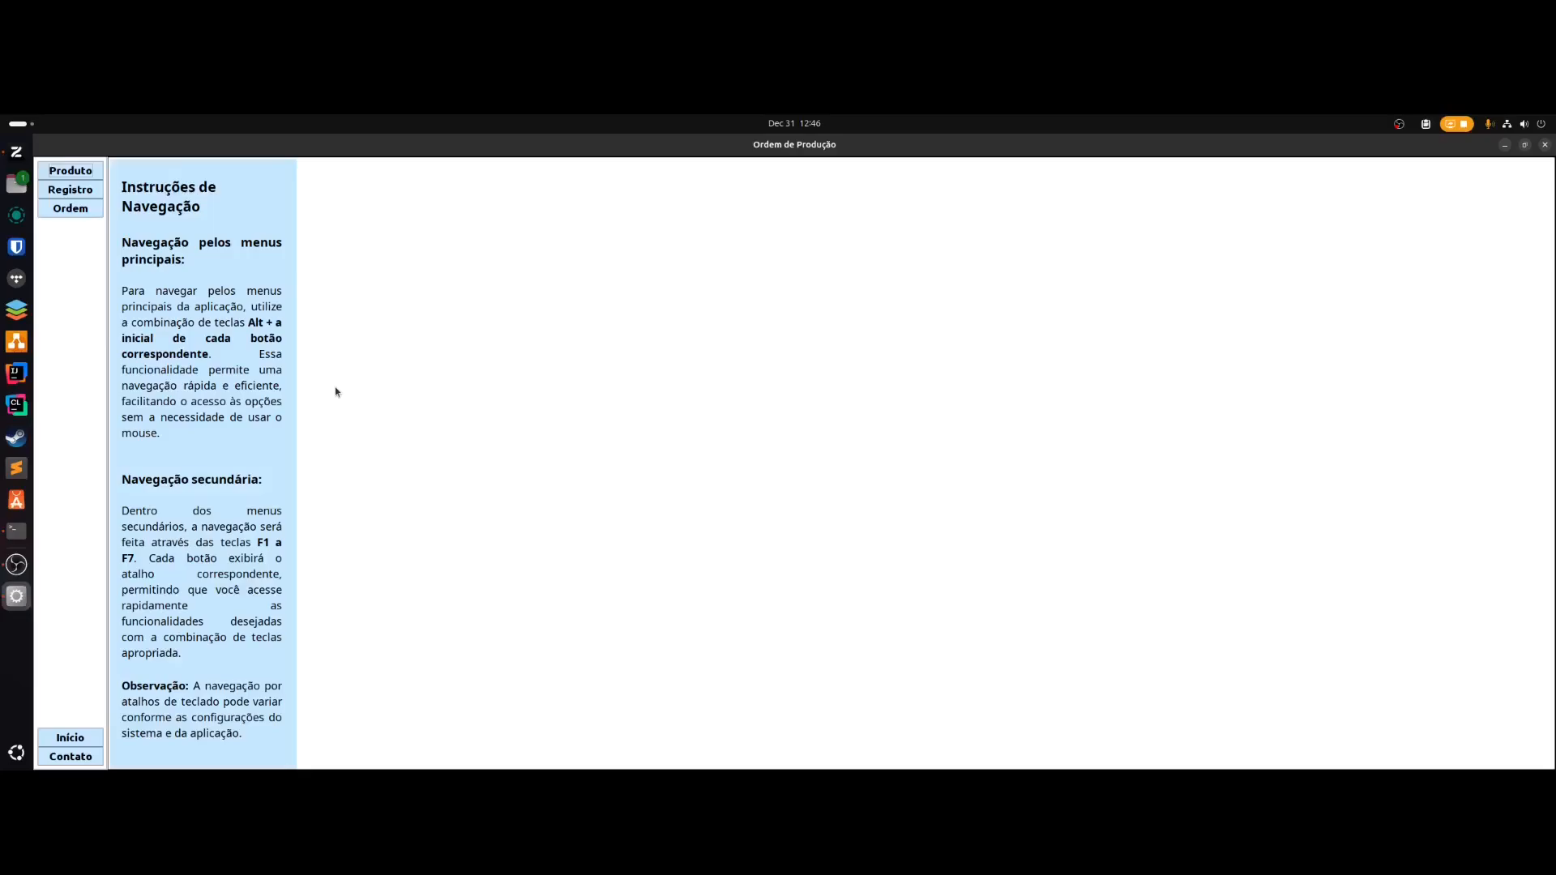
pyautogui.hotkey('alt', 'p')
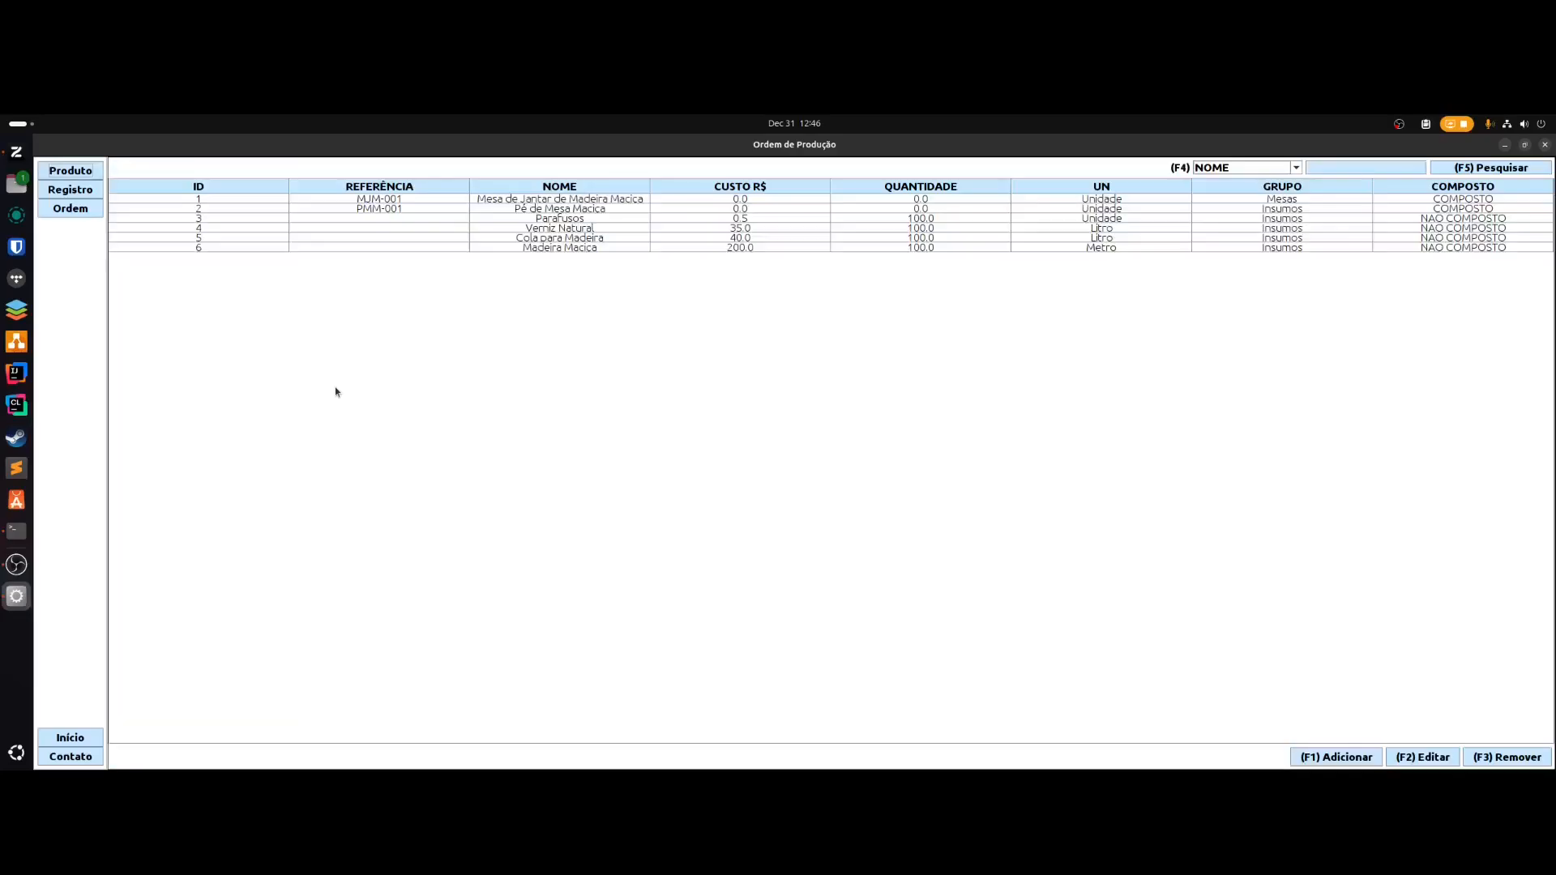
# - Browse the Registro, Ordem, instructions and Contato screens, ending back on Produto
pyautogui.hotkey('alt', 'r')
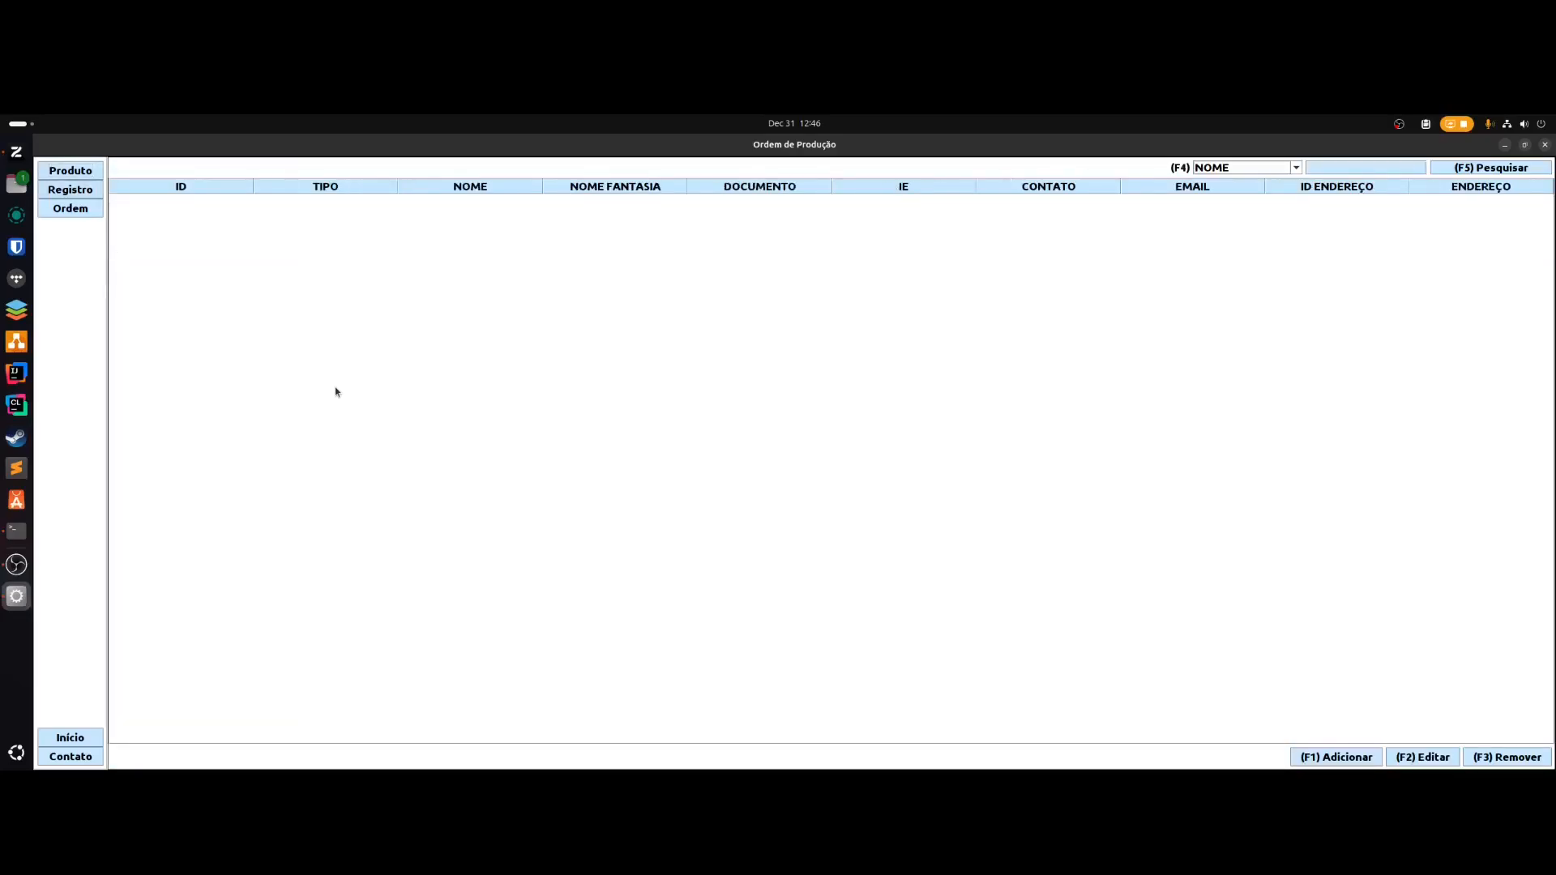
pyautogui.hotkey('alt', 'o')
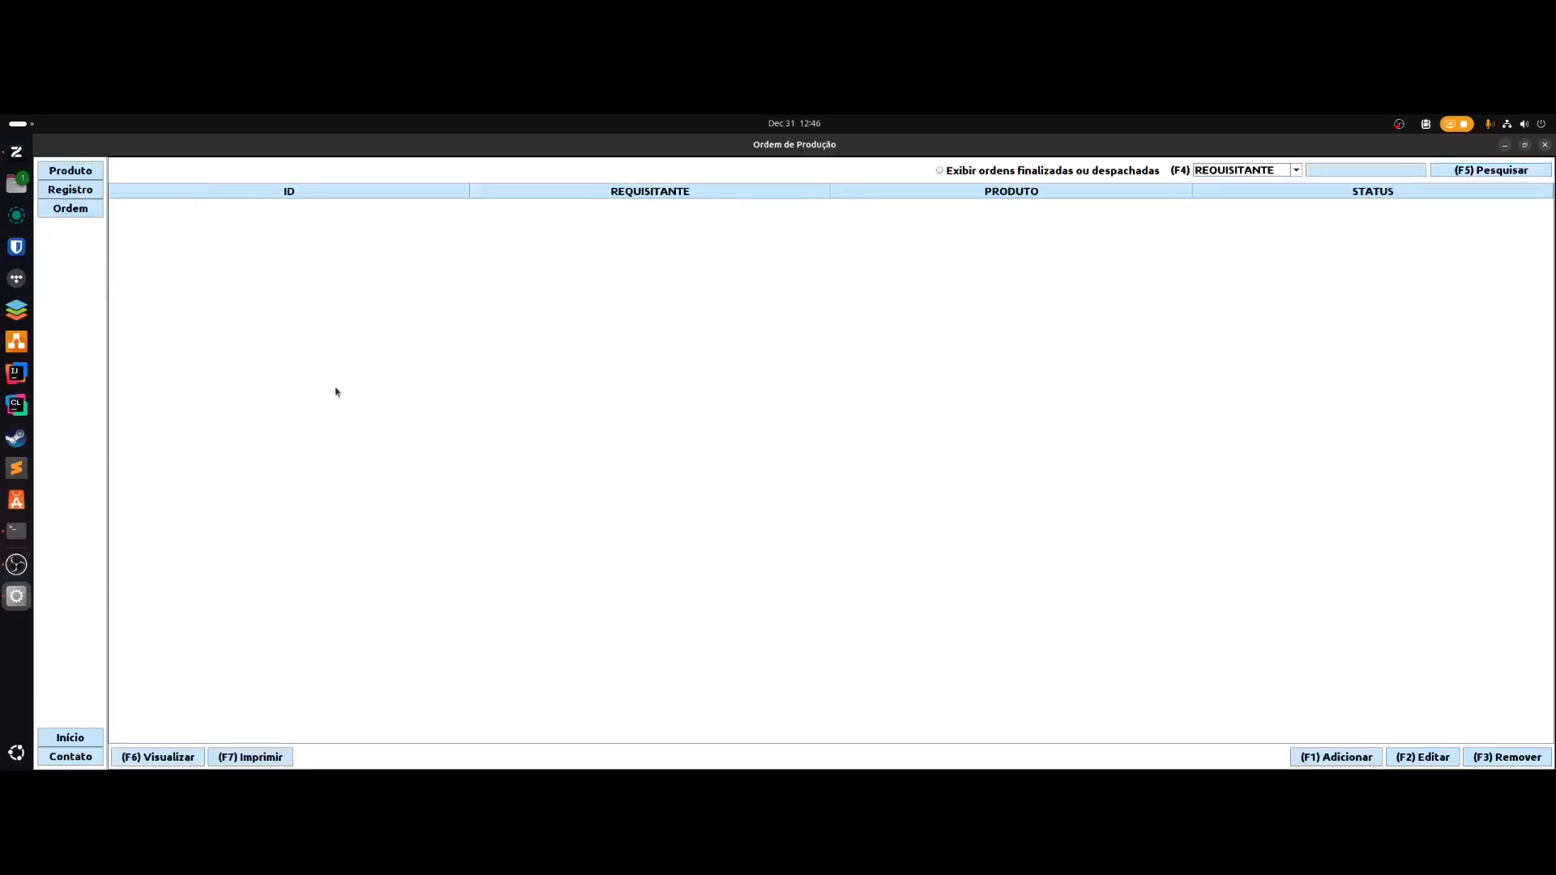
pyautogui.hotkey('alt', 'i')
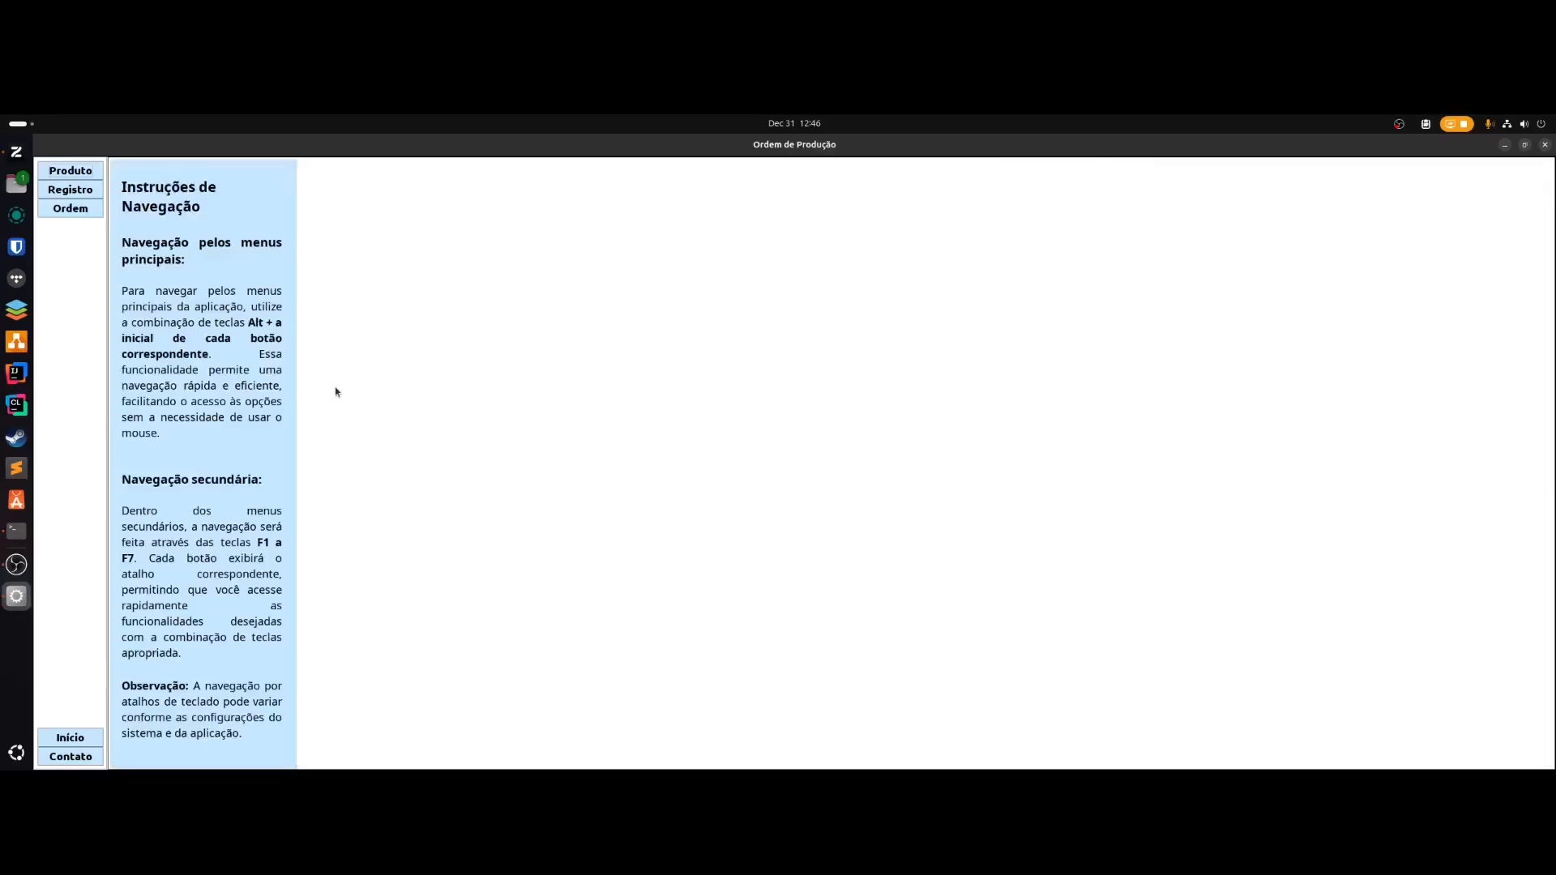
pyautogui.hotkey('alt', 'c')
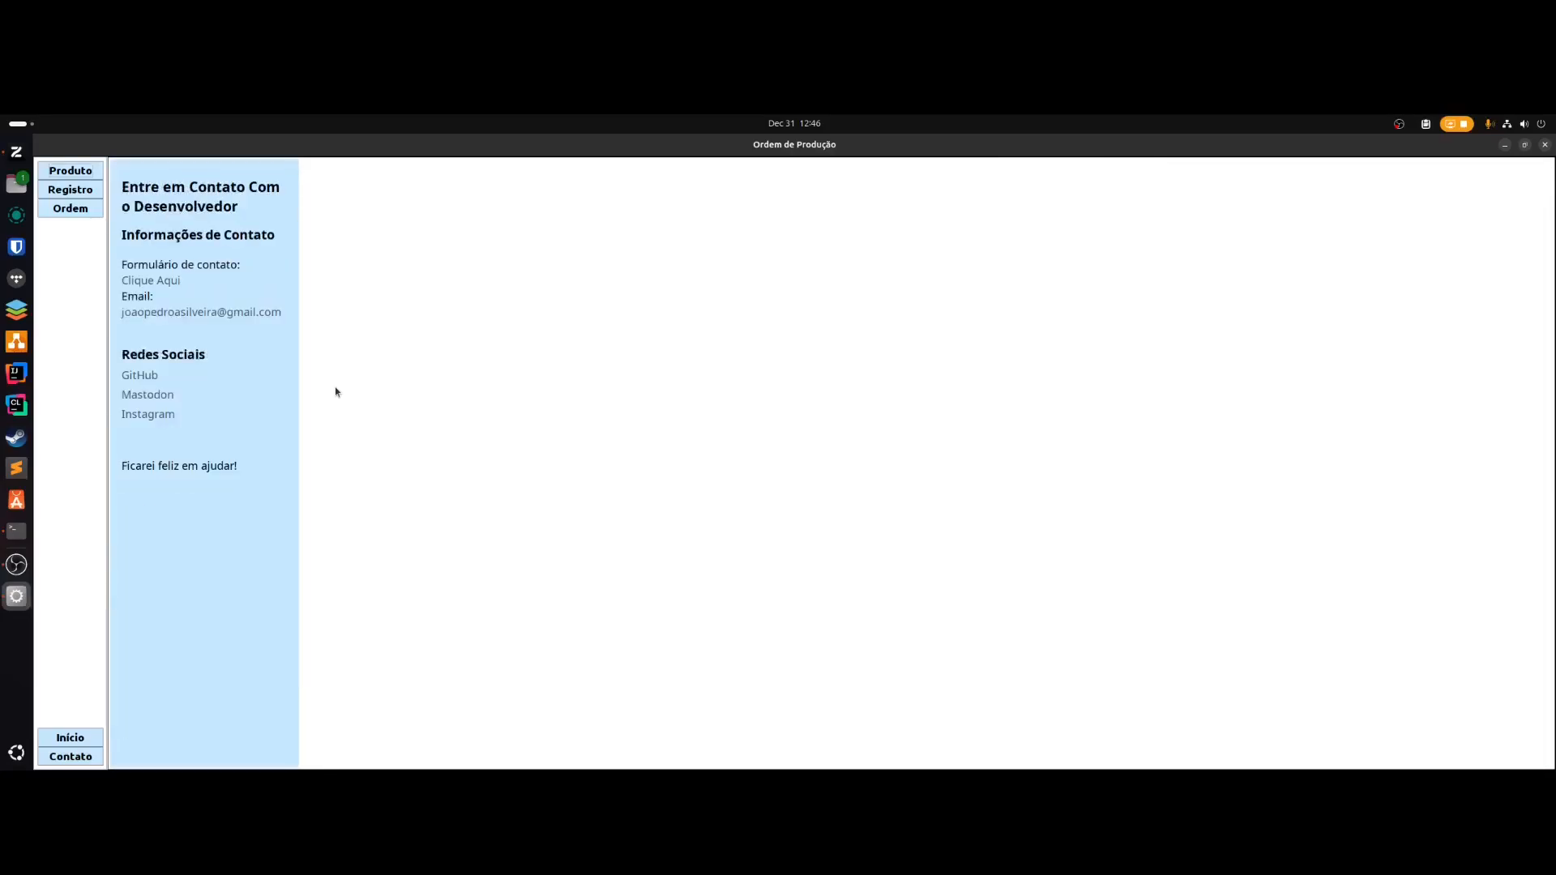
pyautogui.hotkey('alt', 'i')
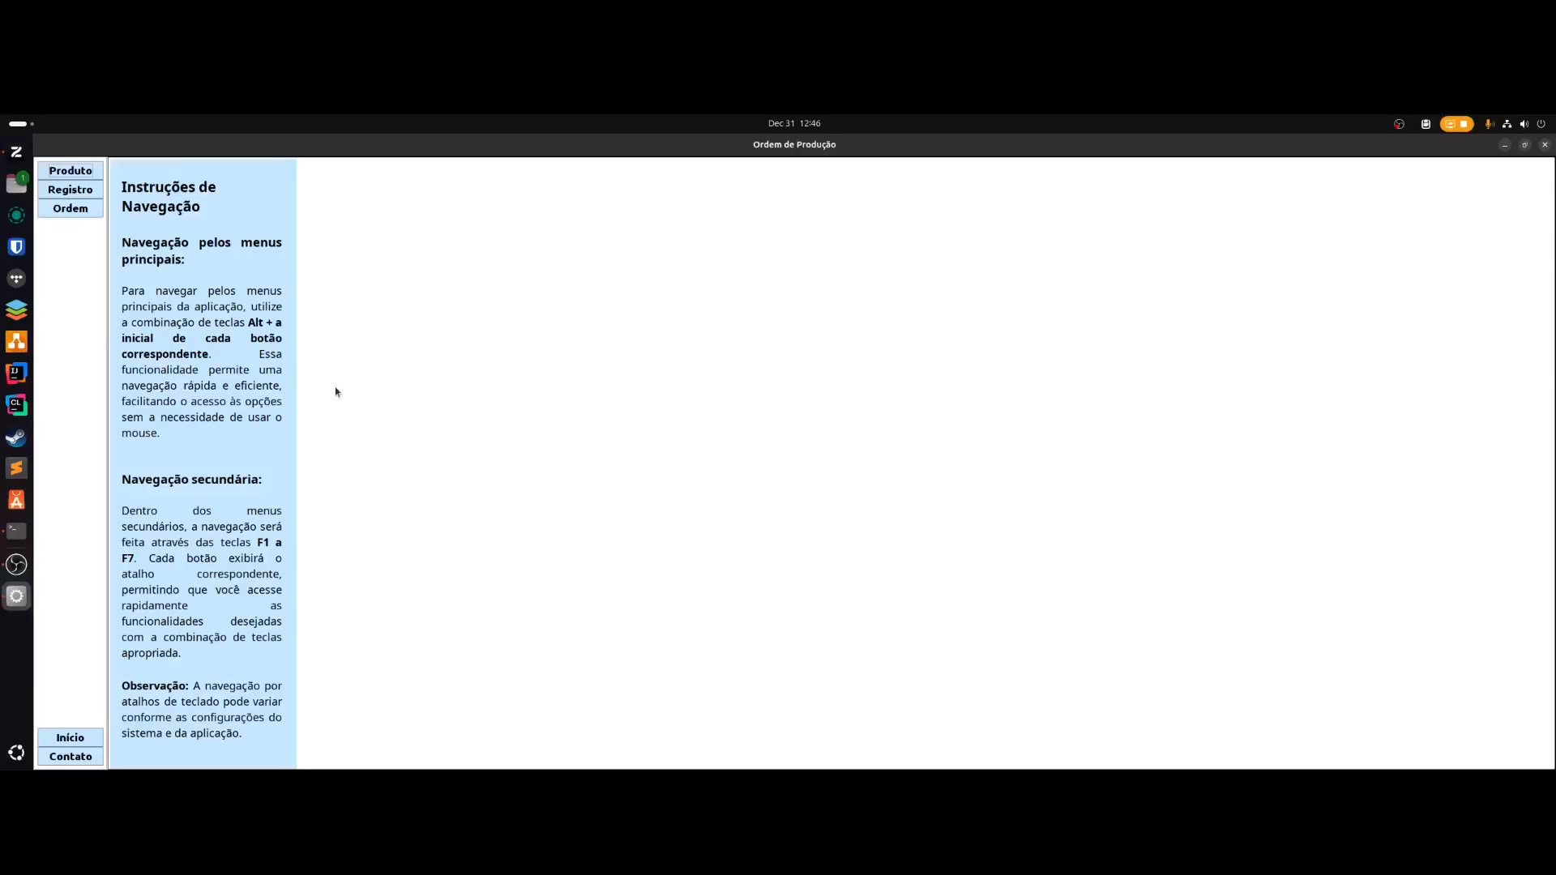
pyautogui.hotkey('alt', 'p')
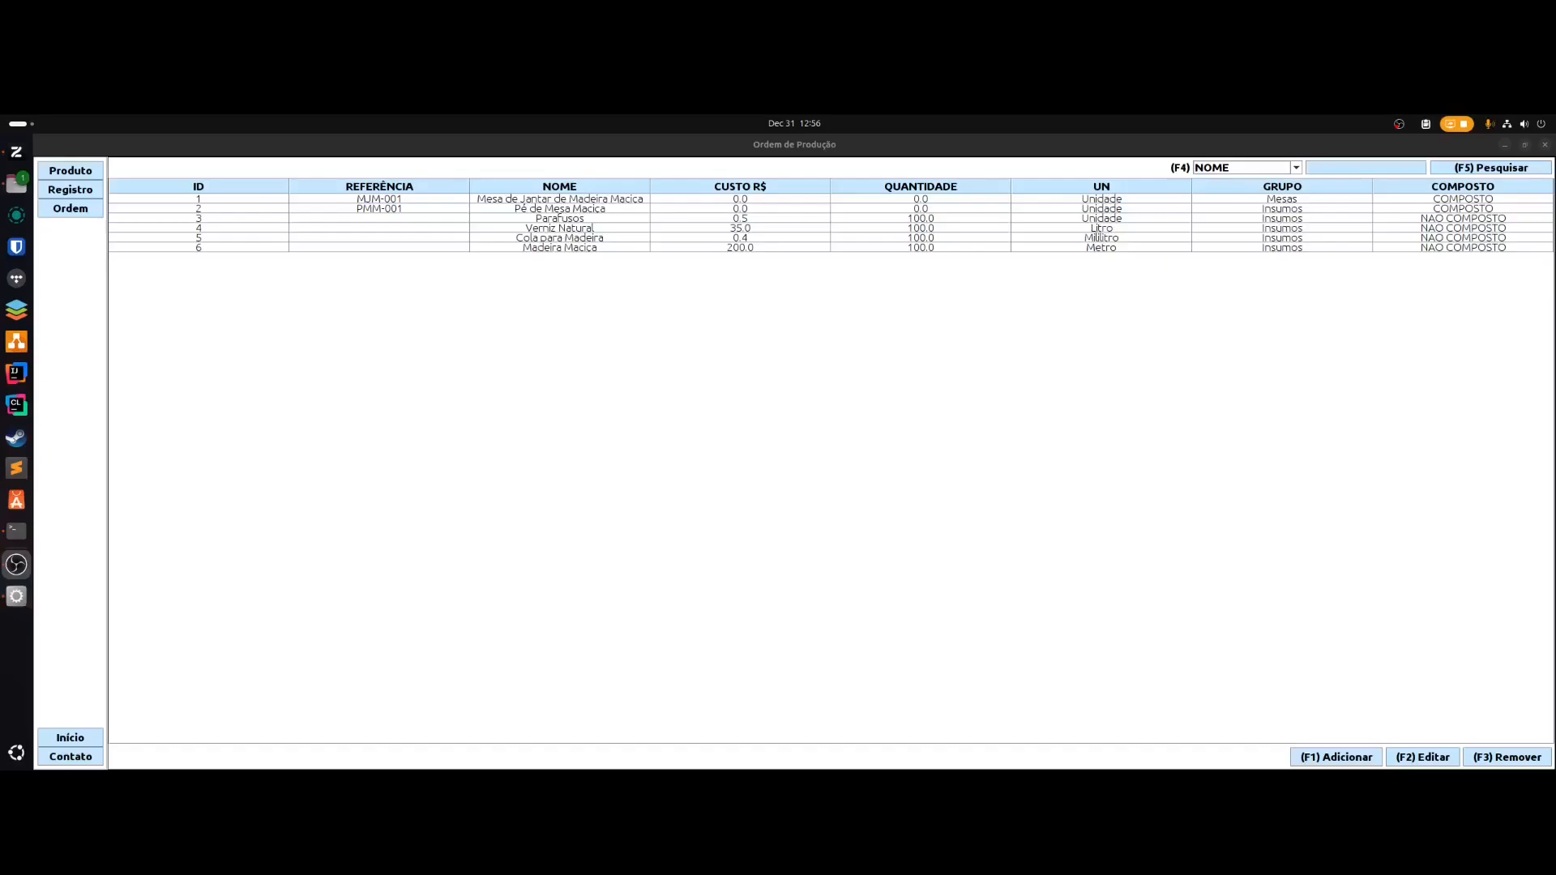
# - Bring the app forward and start adding a new product from the Produto screen
pyautogui.click(1276, 709)
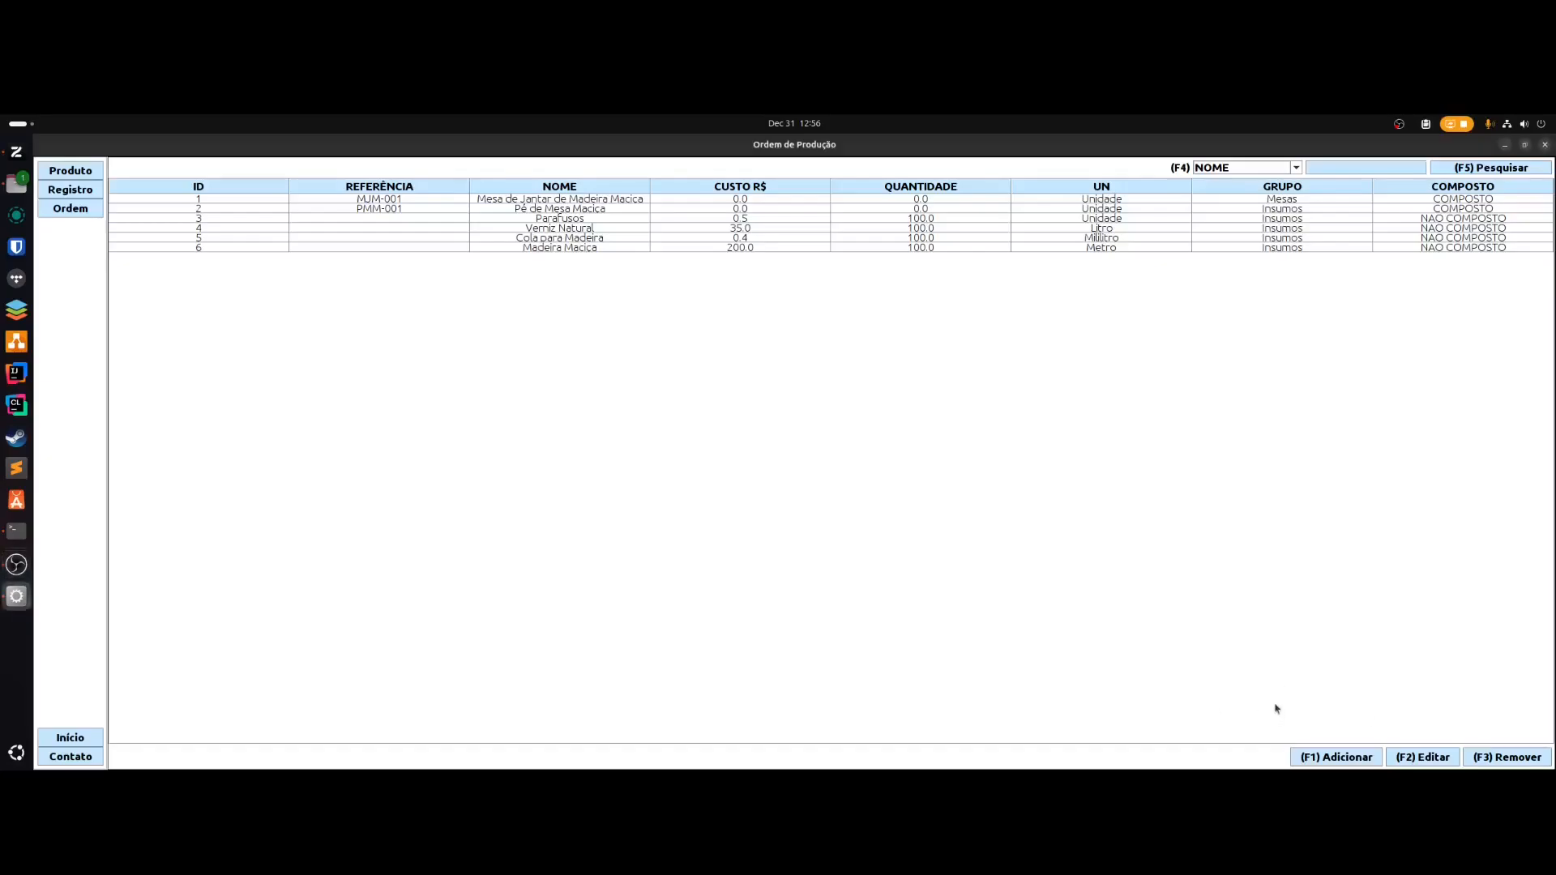
pyautogui.press('F1')
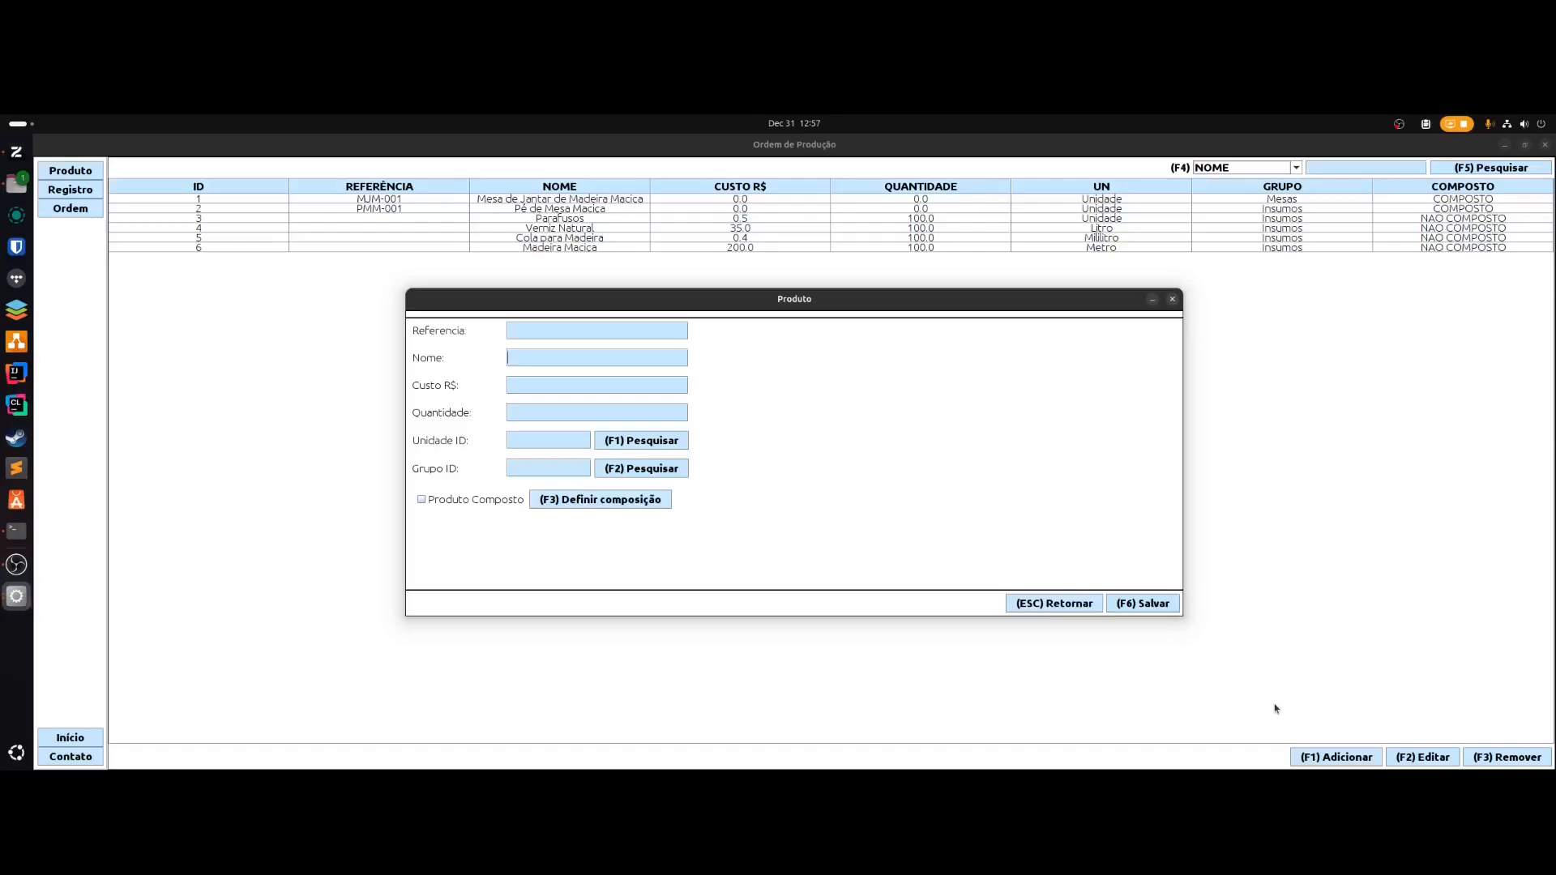
# - After a rejected nameless save, name the product Teste, enter 0, and list the units
pyautogui.click(1134, 603)
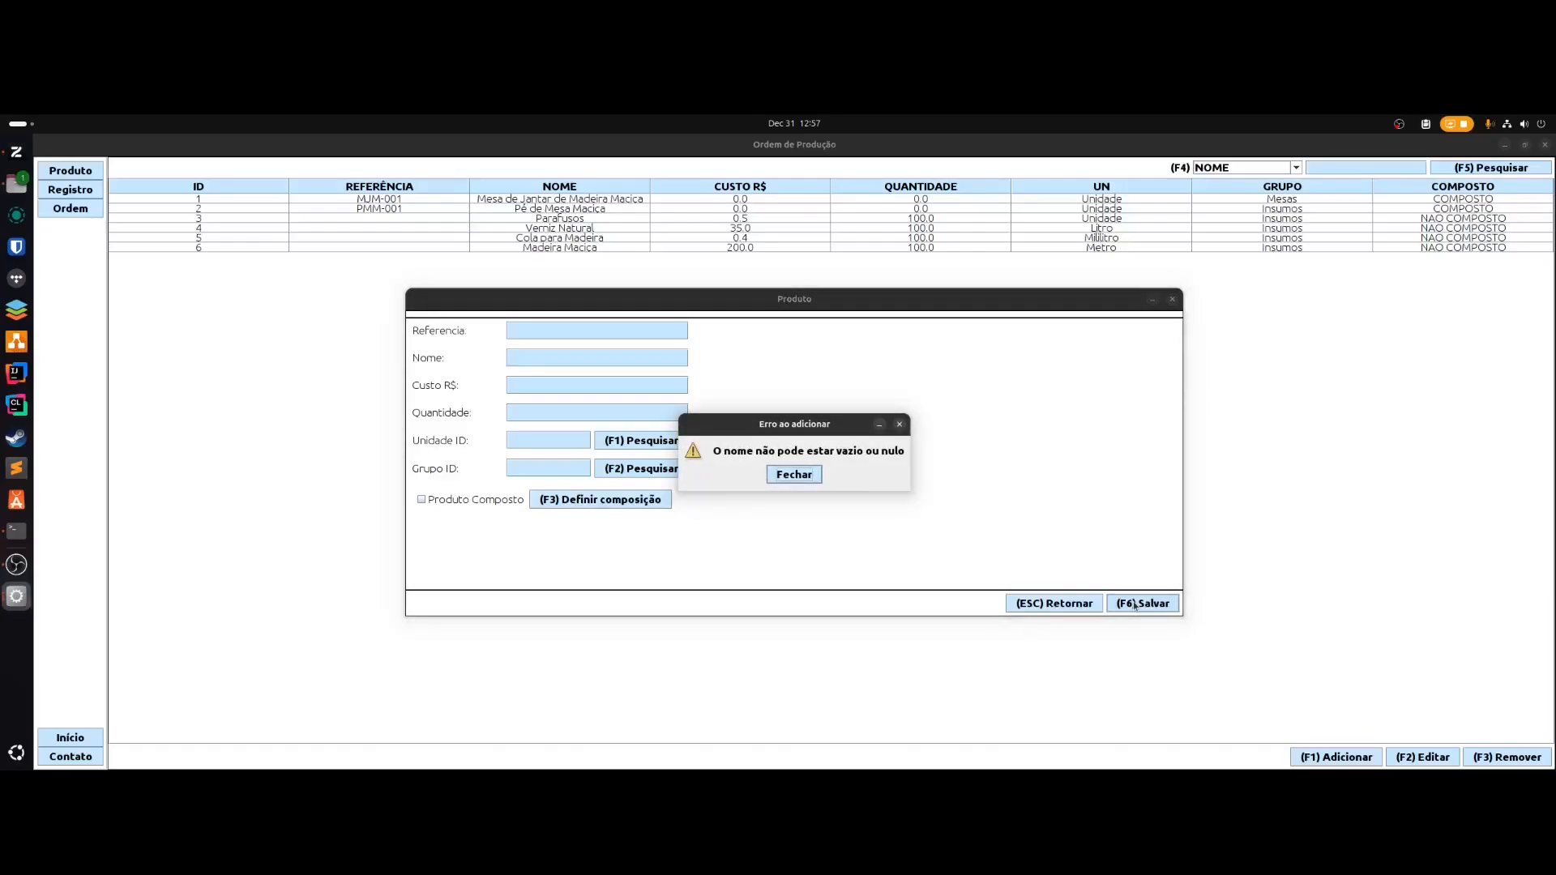
pyautogui.click(793, 474)
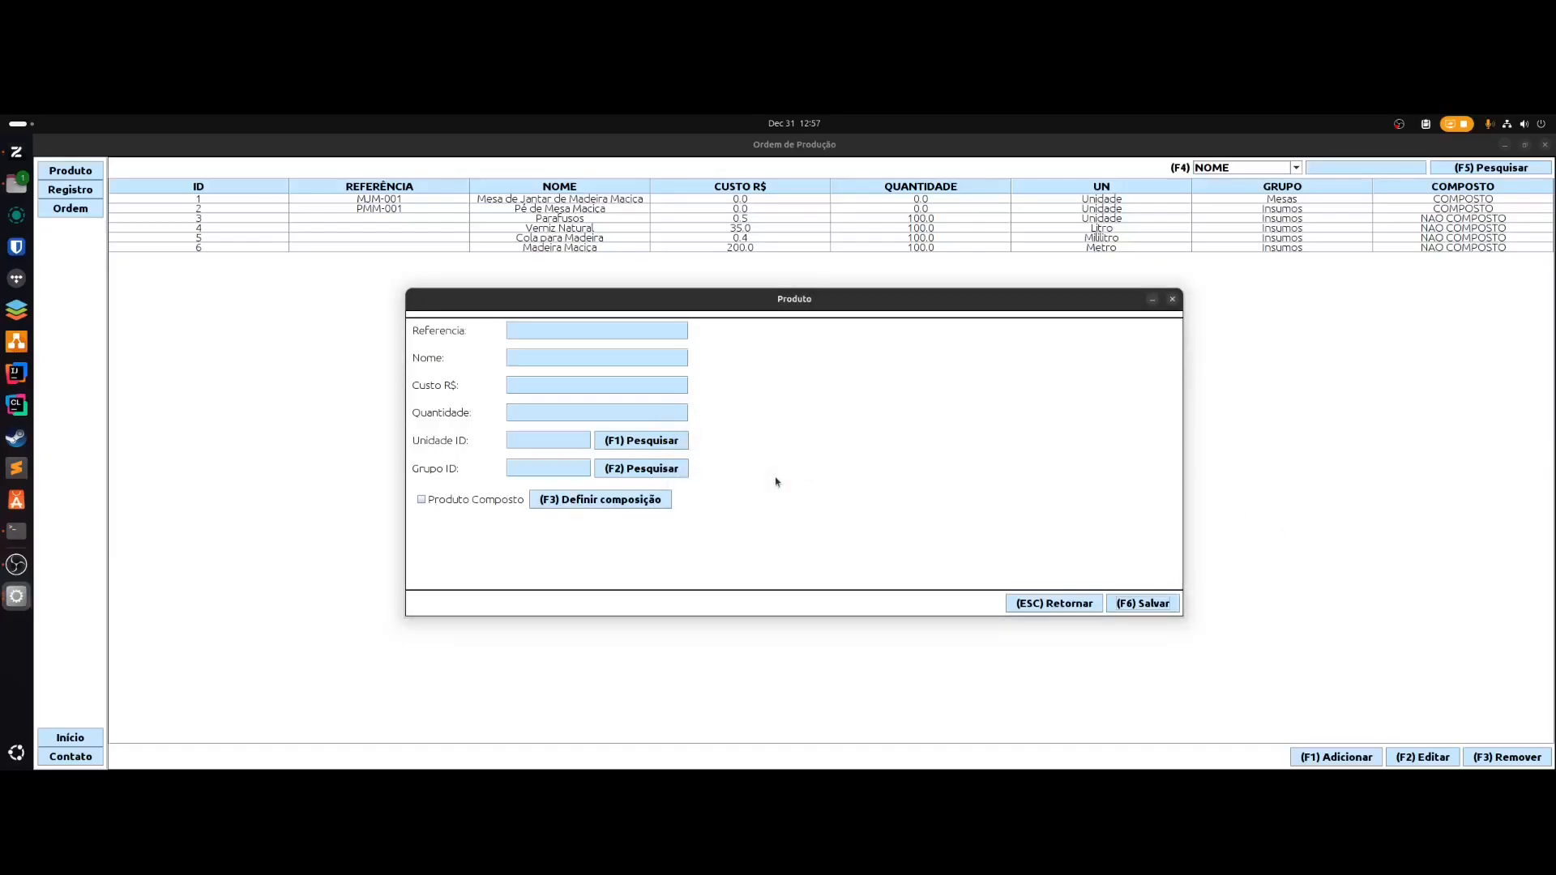
pyautogui.click(545, 357)
pyautogui.write('Teste')
pyautogui.press('Tab')
pyautogui.write('0')
pyautogui.press('F1')
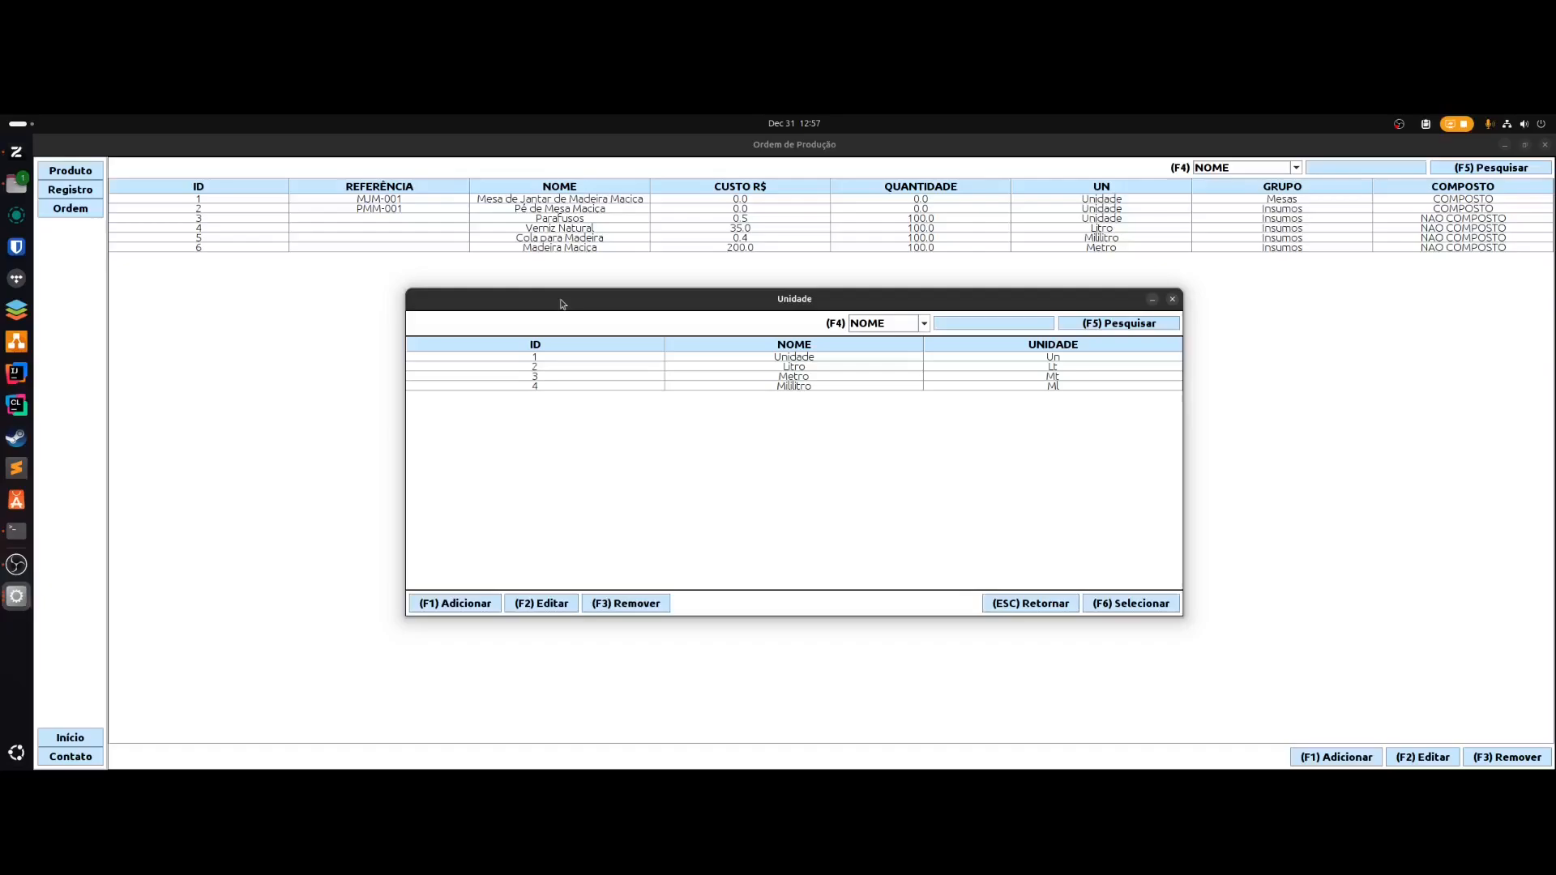
# - Choose the unit Unidade (ID 1) for the Teste product
pyautogui.press('Down')
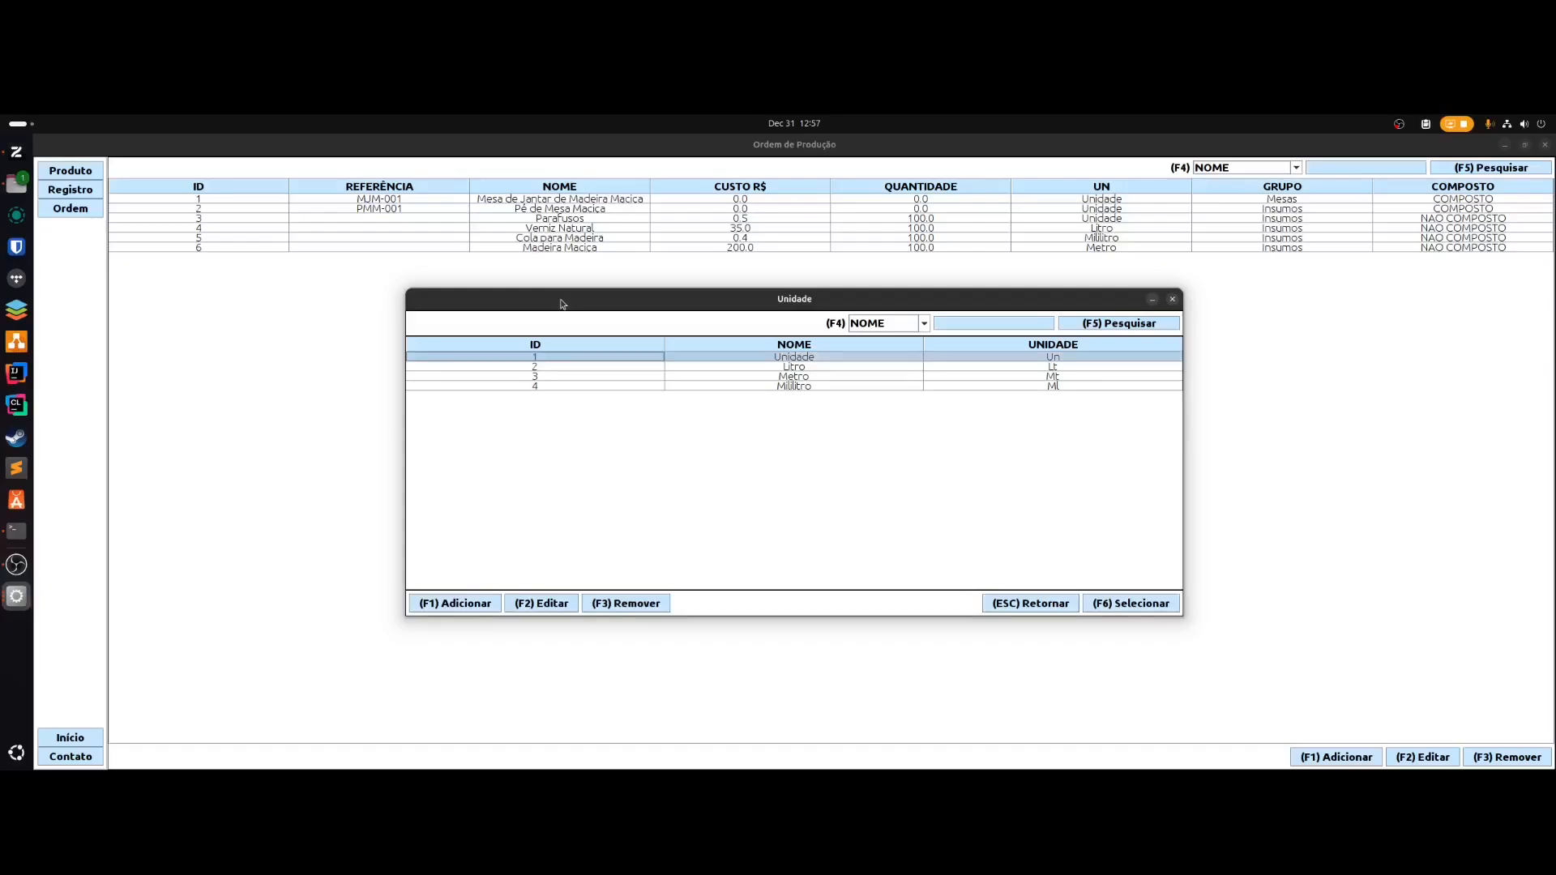
pyautogui.press('F1')
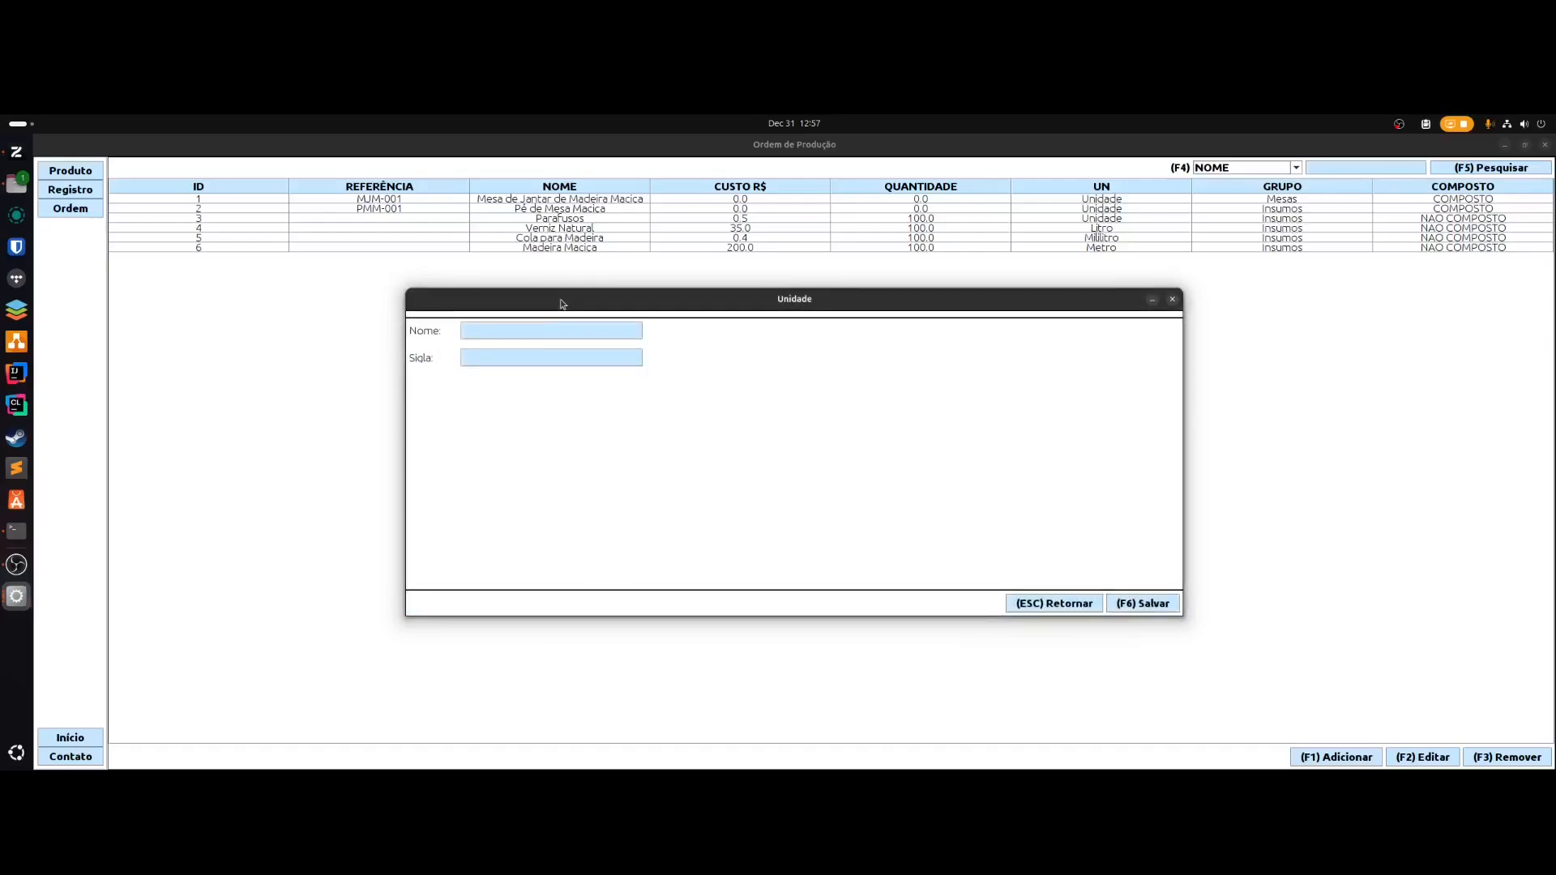
pyautogui.press('Escape')
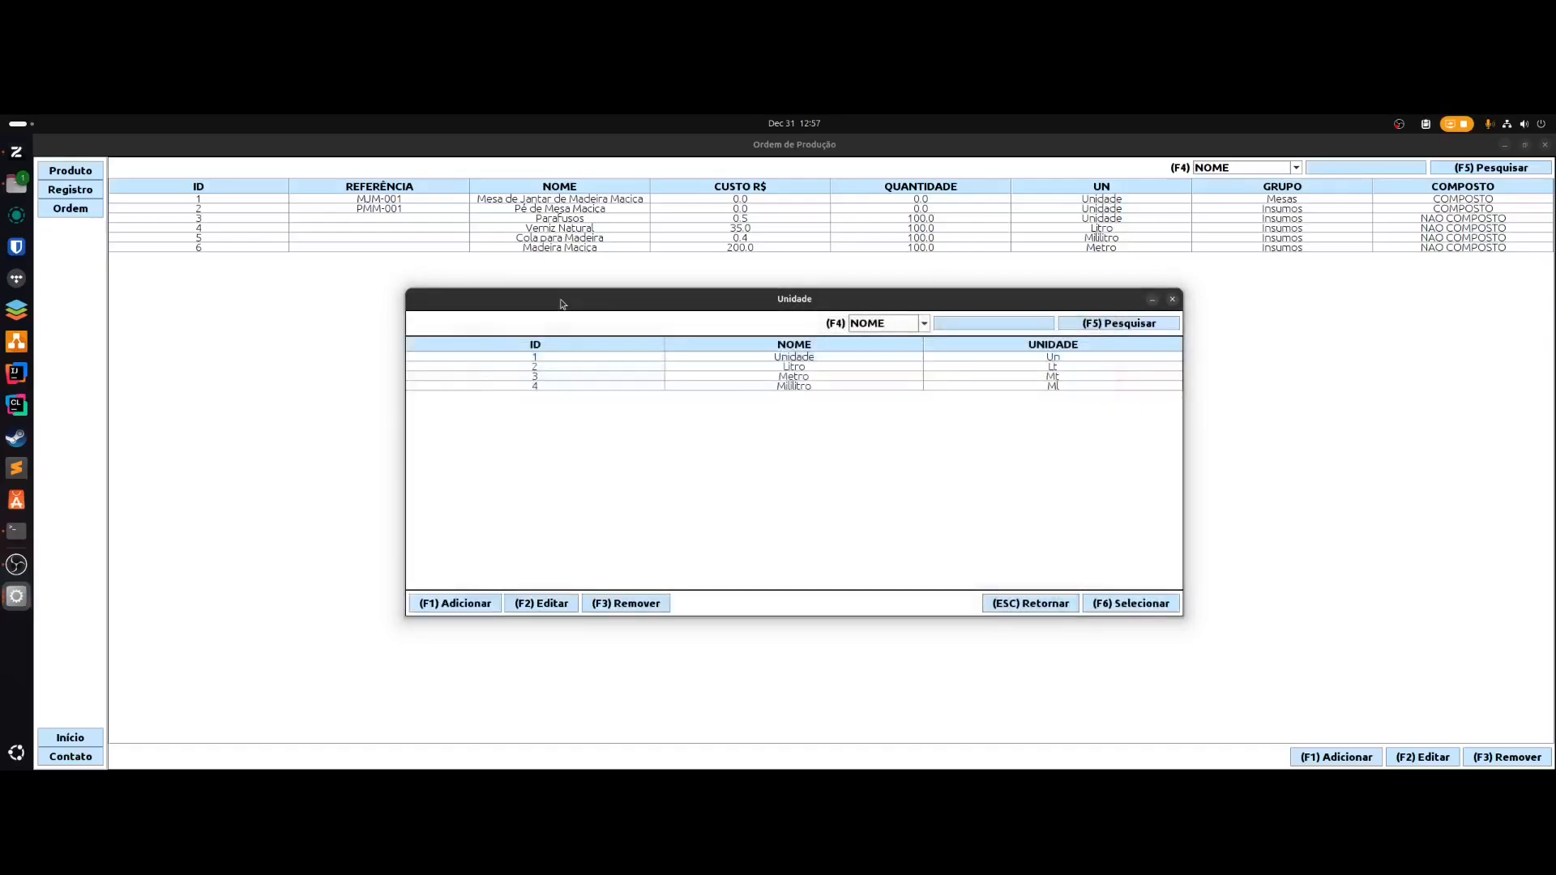
pyautogui.press('Down')
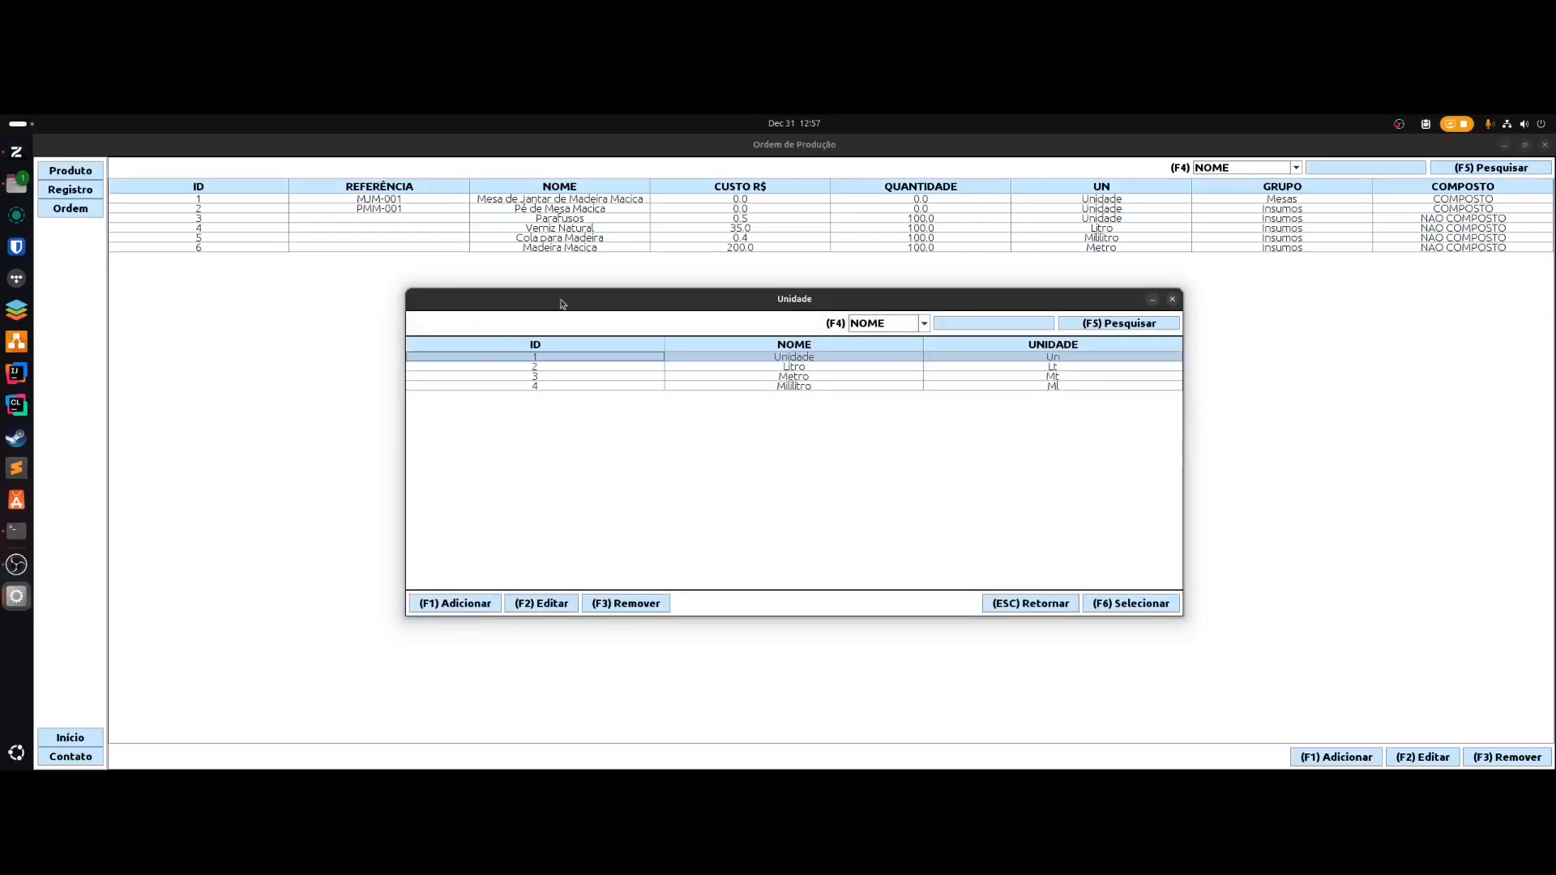
pyautogui.press('F6')
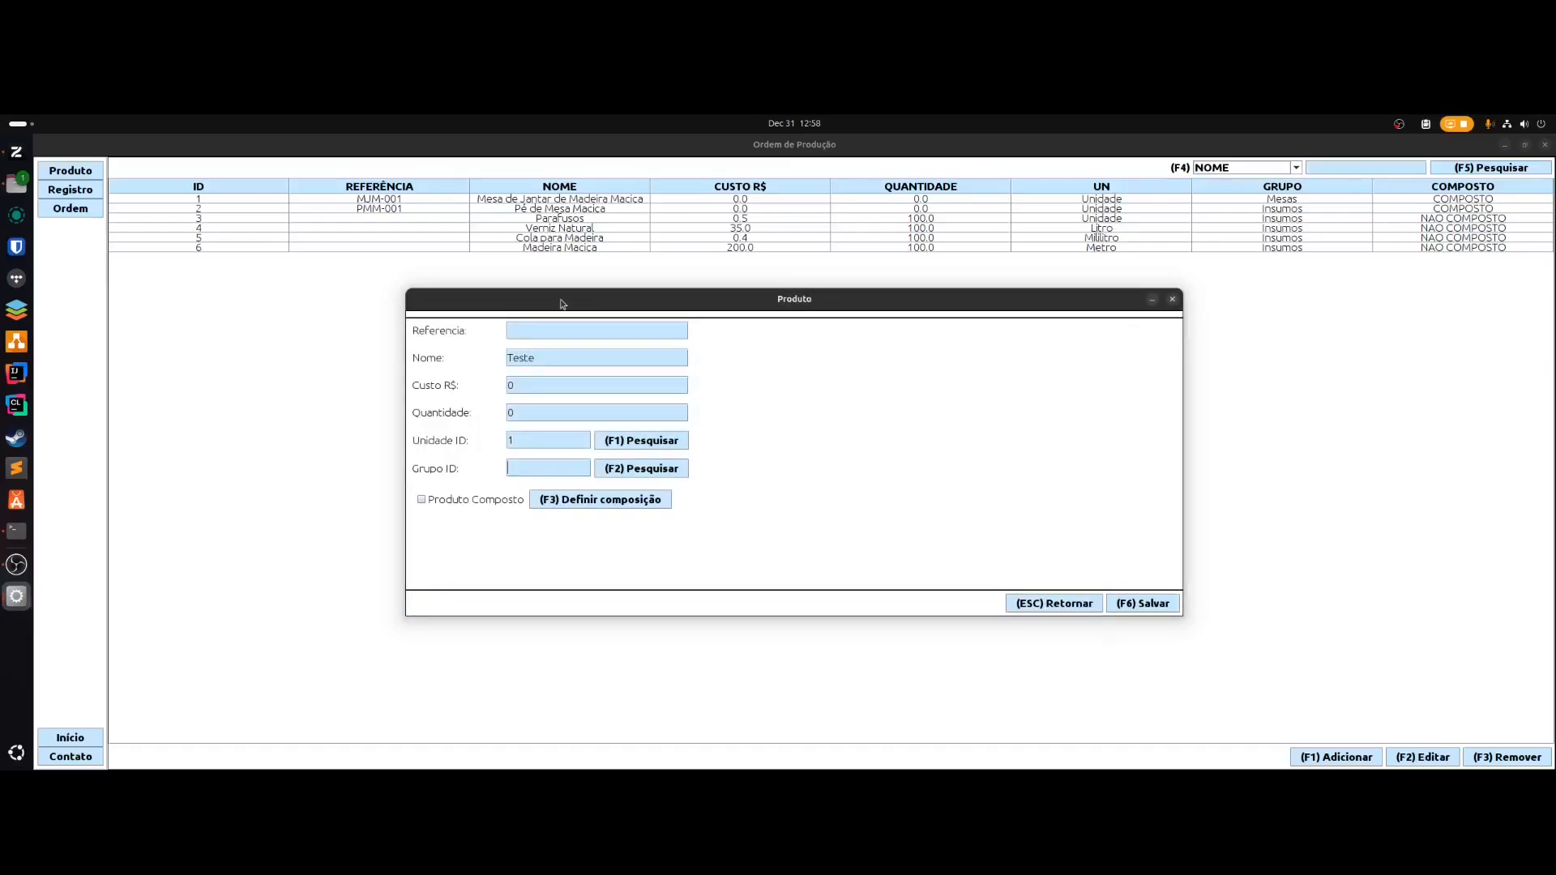
# - Search the product groups by Nome and assign group Insumos (ID 2)
pyautogui.press('F2')
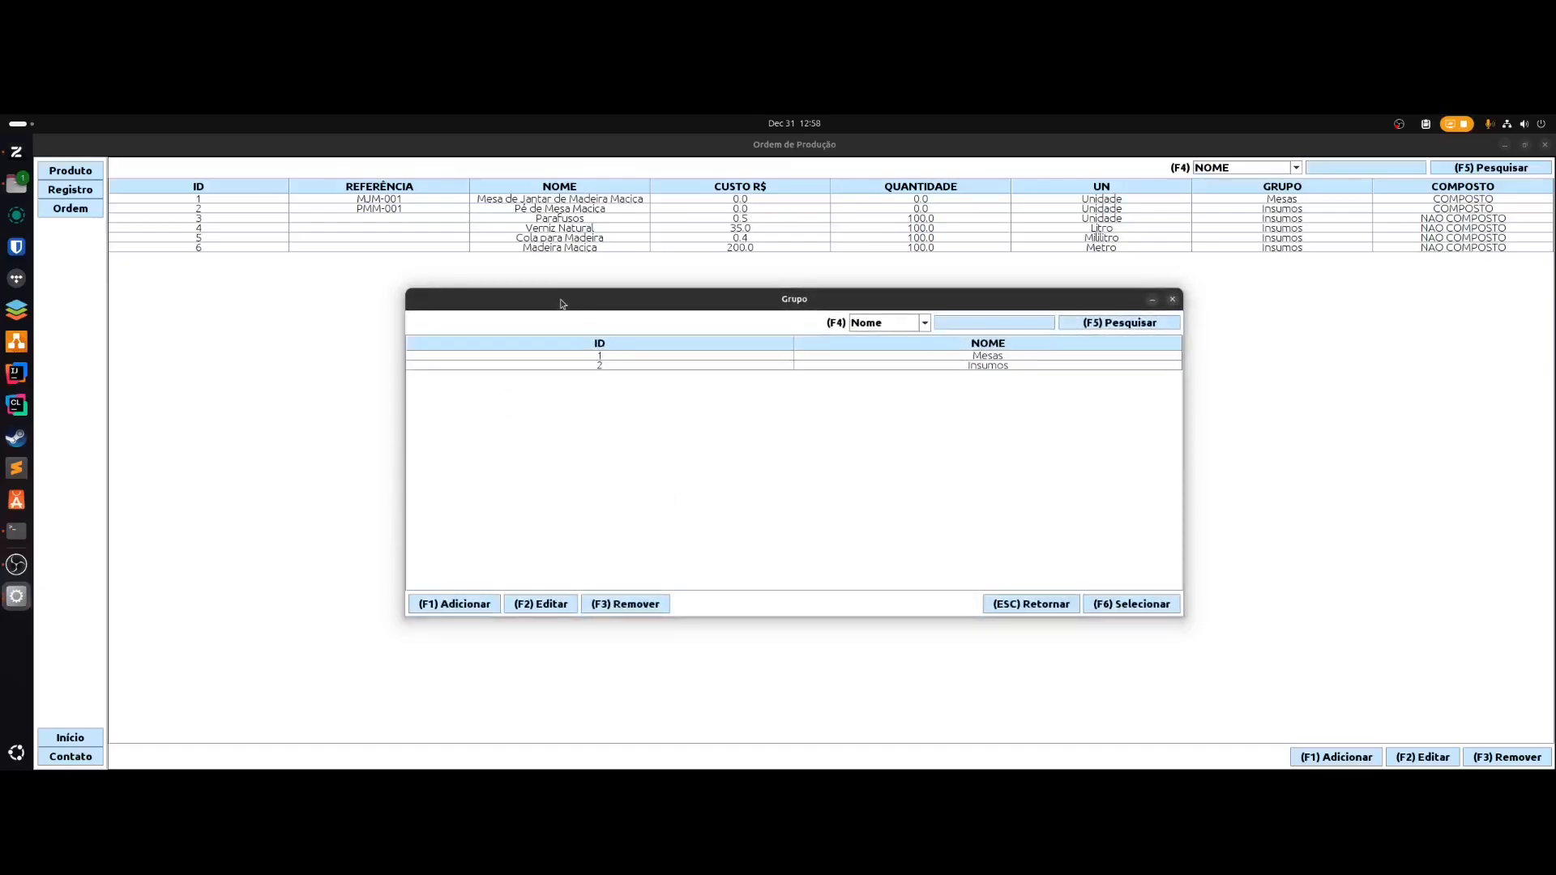
pyautogui.press('Down')
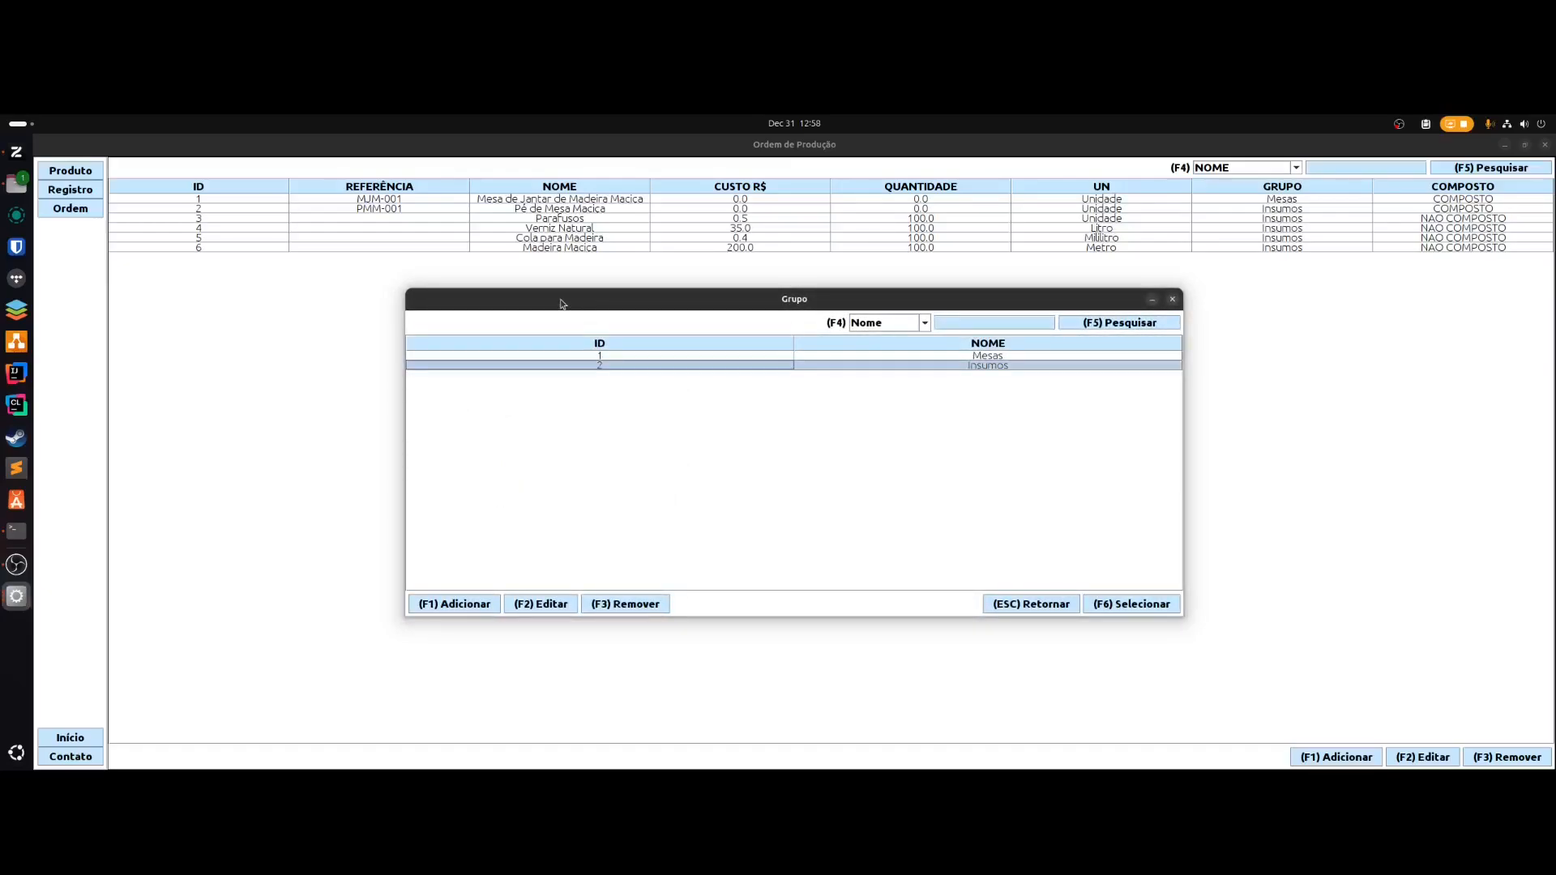
pyautogui.press('Up')
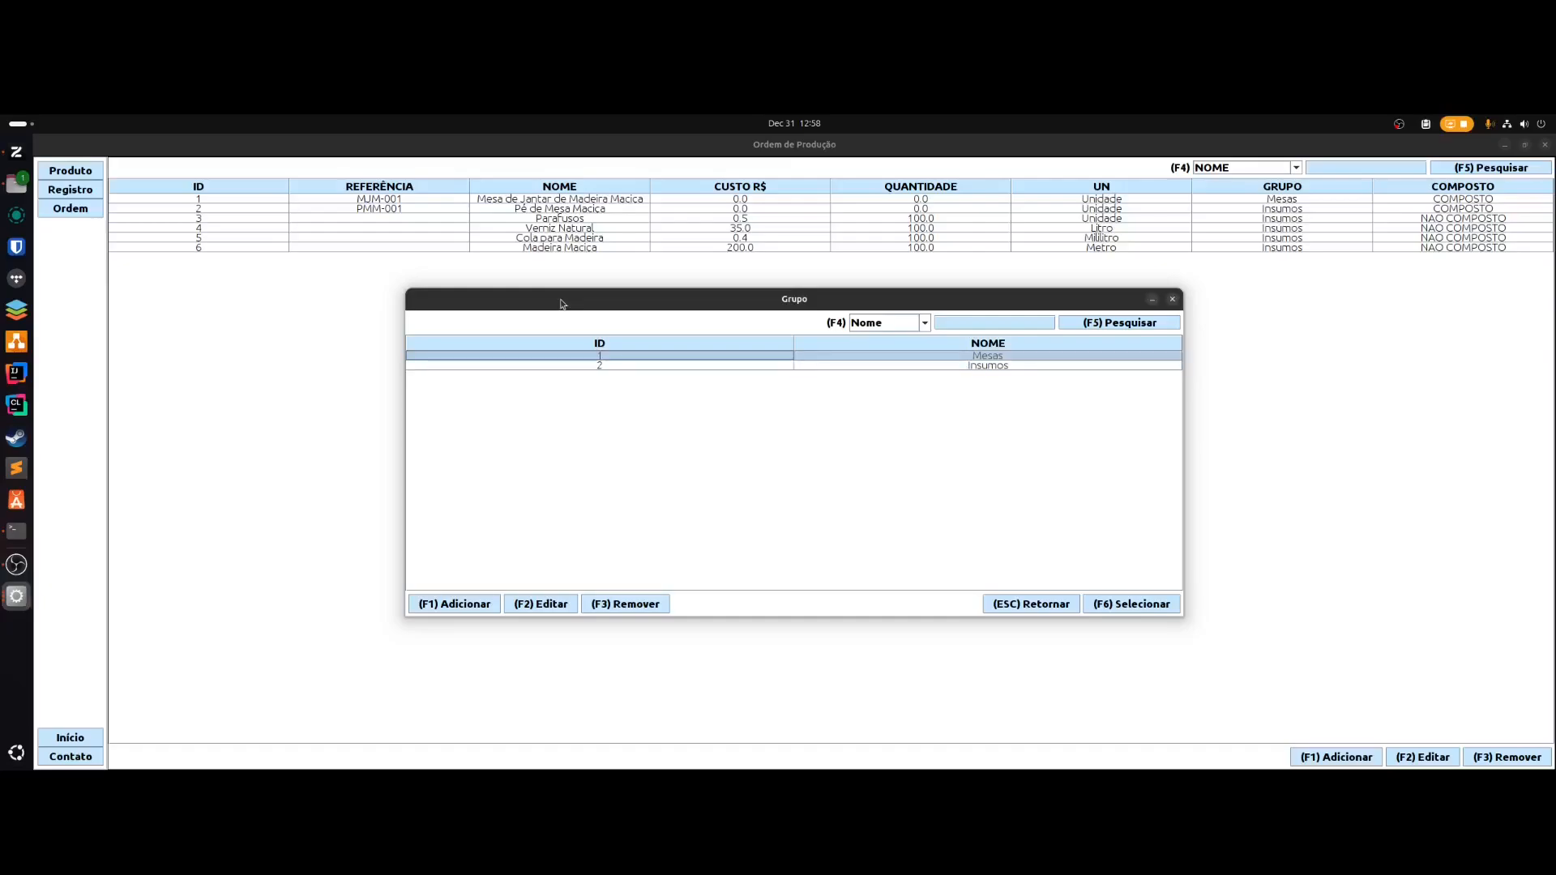
pyautogui.press('F4')
pyautogui.press('Down')
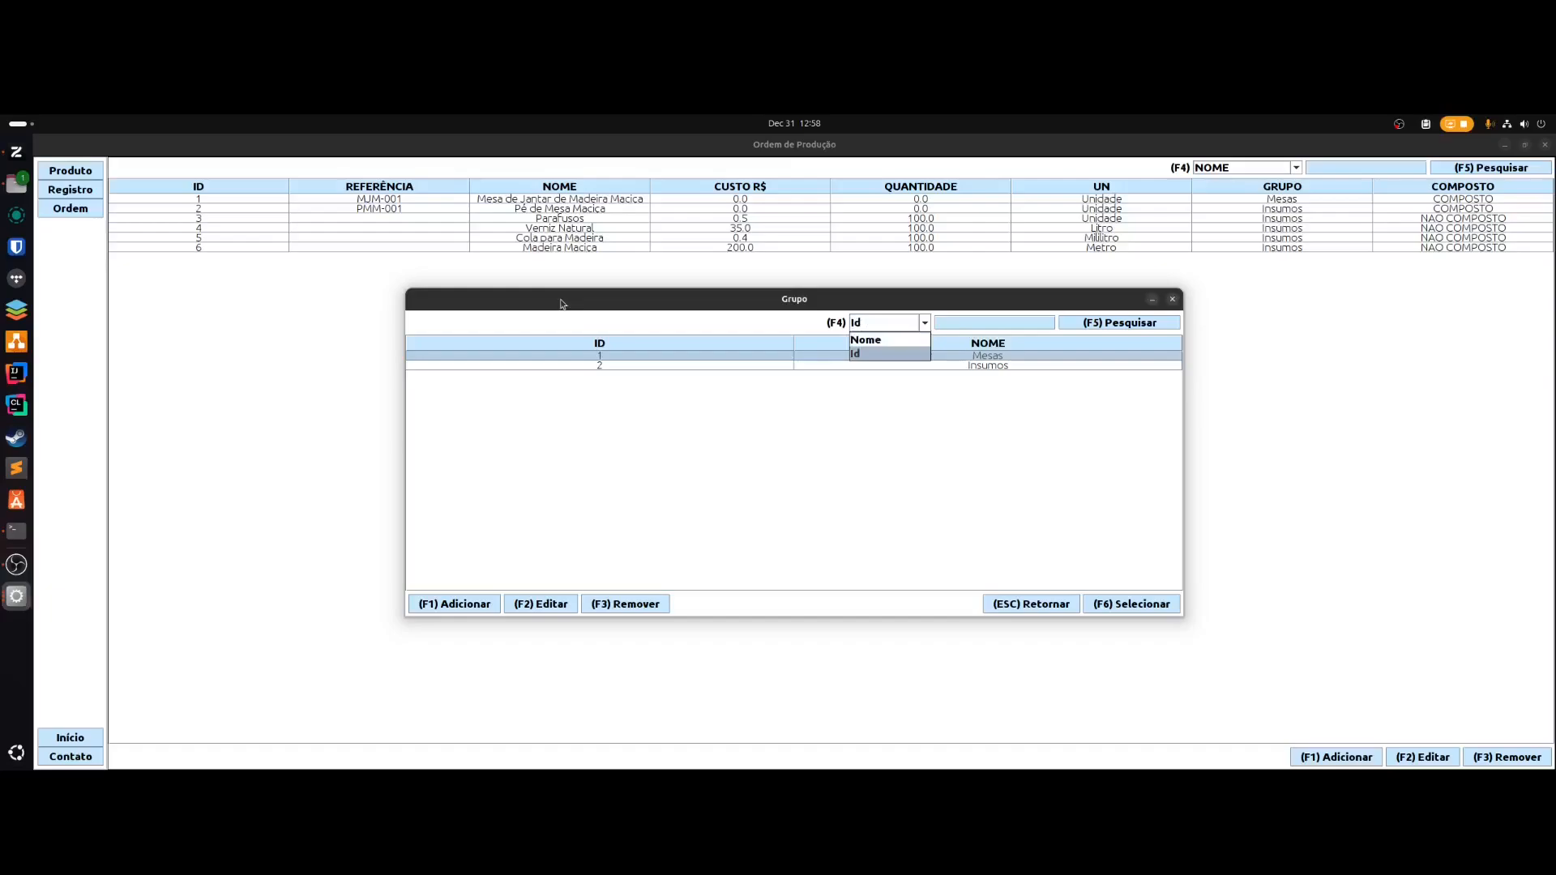
pyautogui.press('Up')
pyautogui.press('Return')
pyautogui.press('F5')
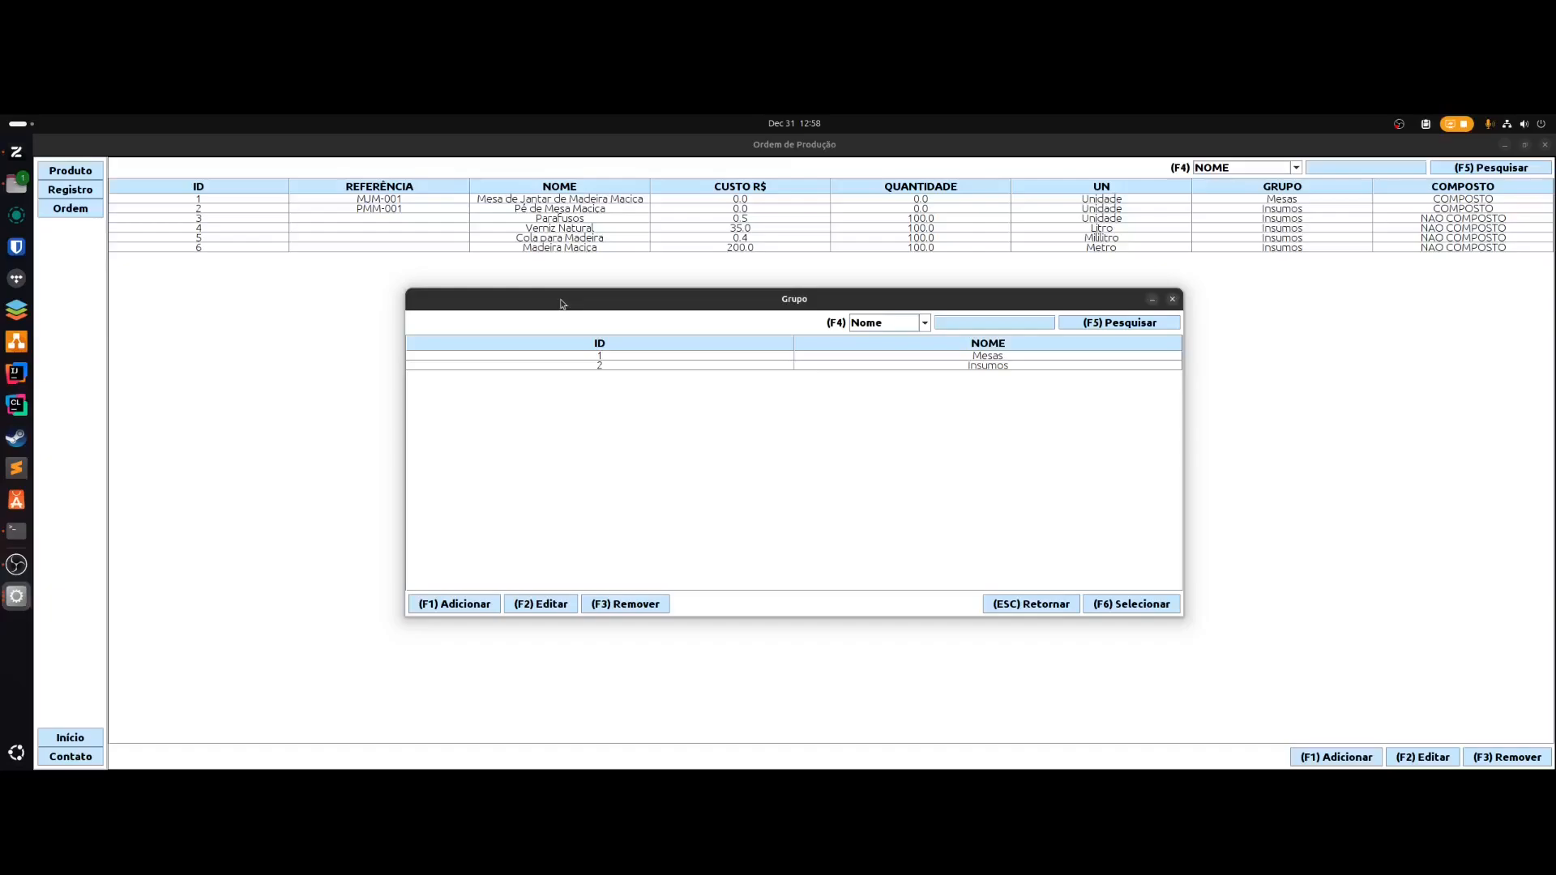
pyautogui.press('Down')
pyautogui.press('Down')
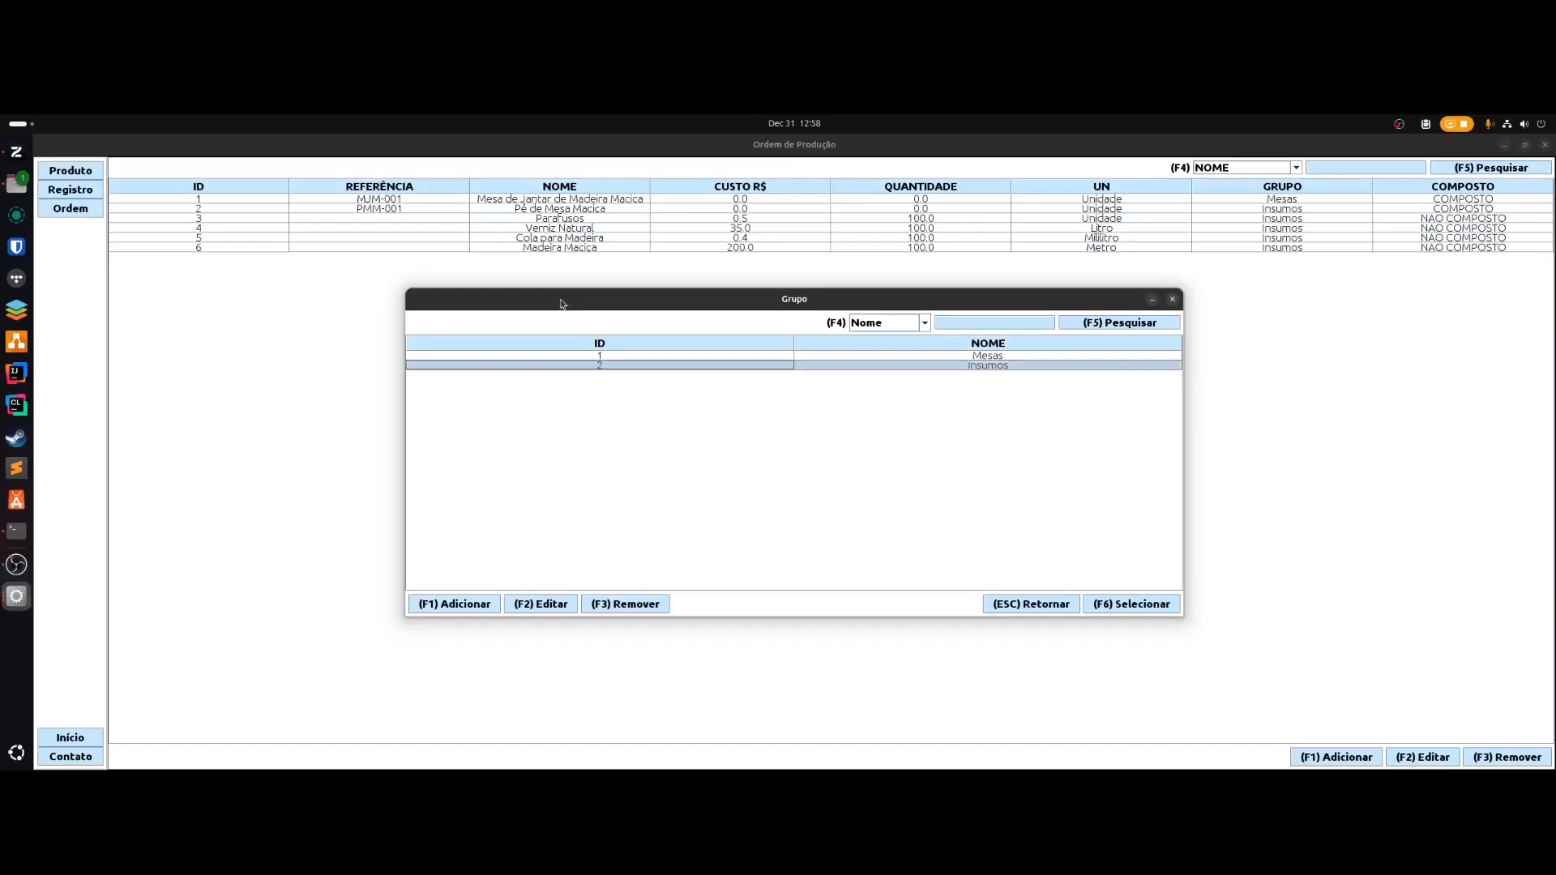
pyautogui.press('F6')
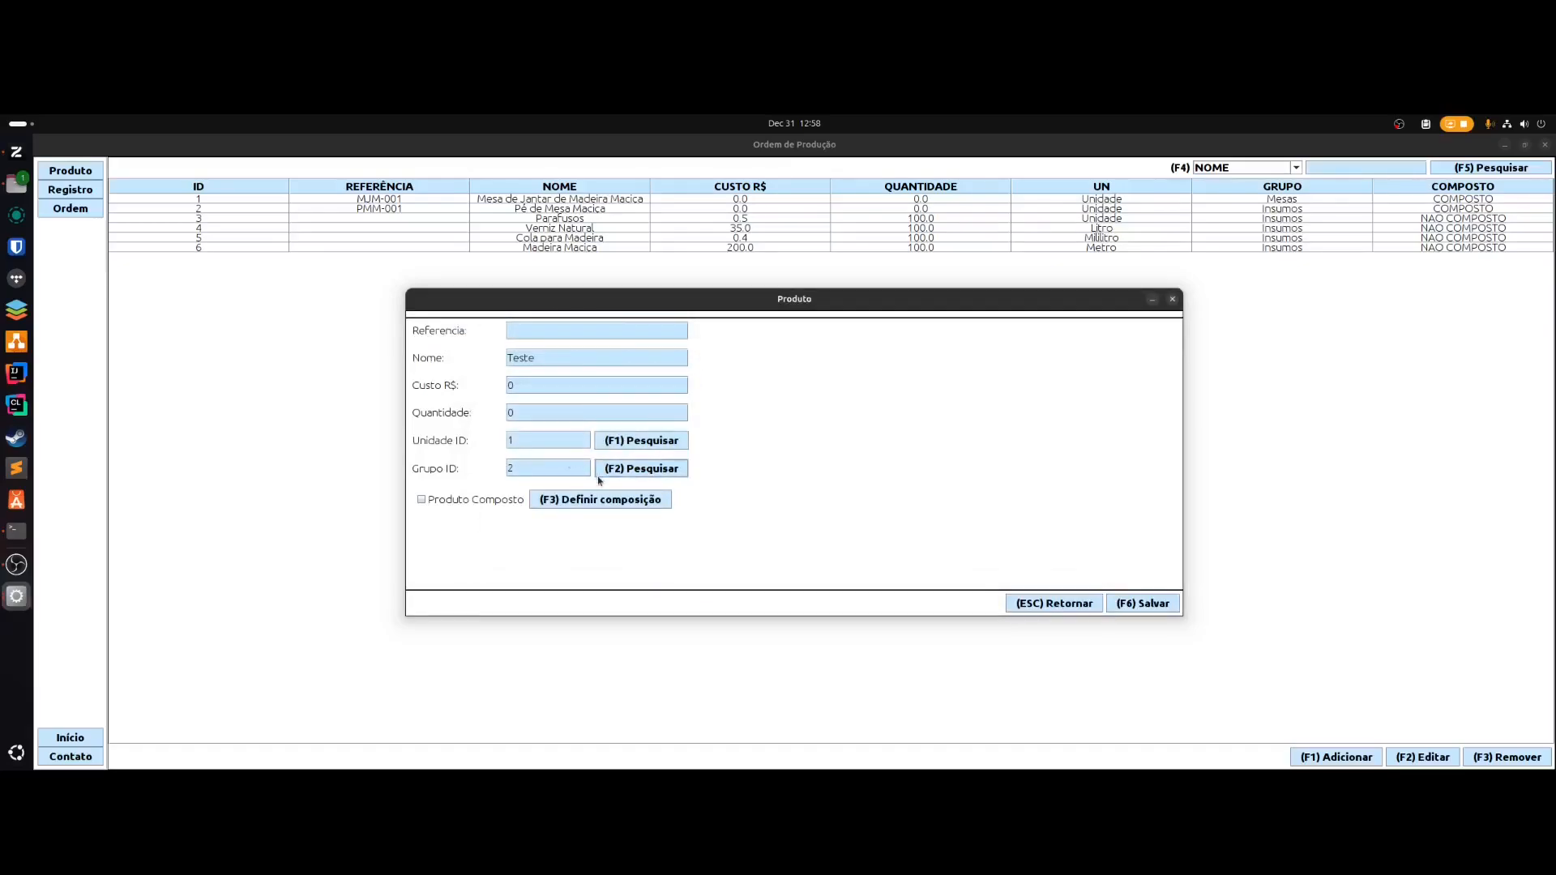
# - Save Teste as product 8, a non-composite Insumos item, after the composition attempts are blocked
pyautogui.press('F3')
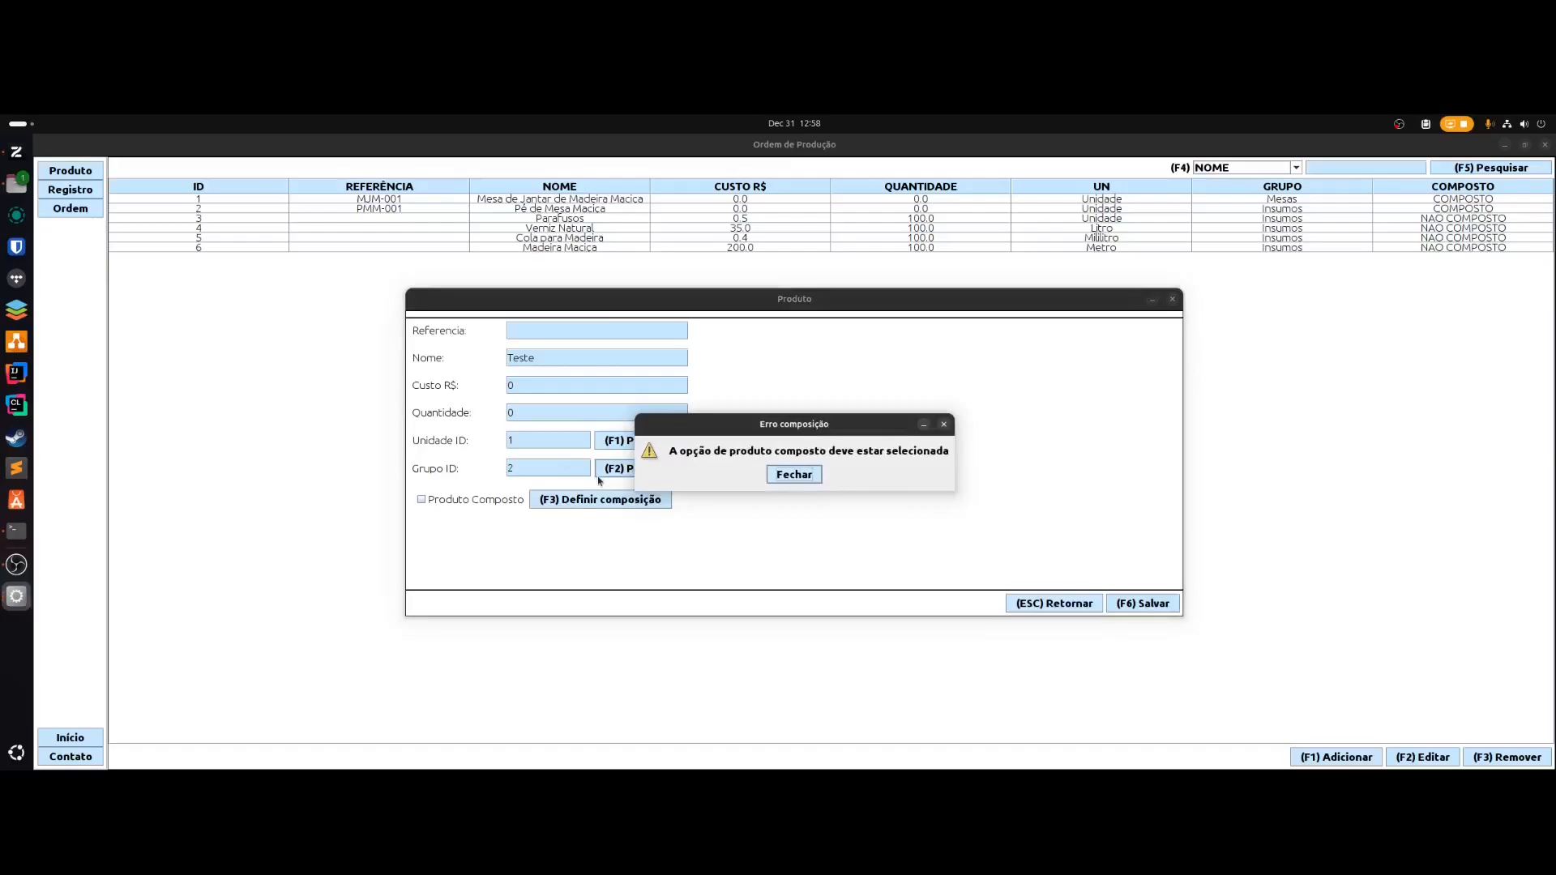
pyautogui.press('Return')
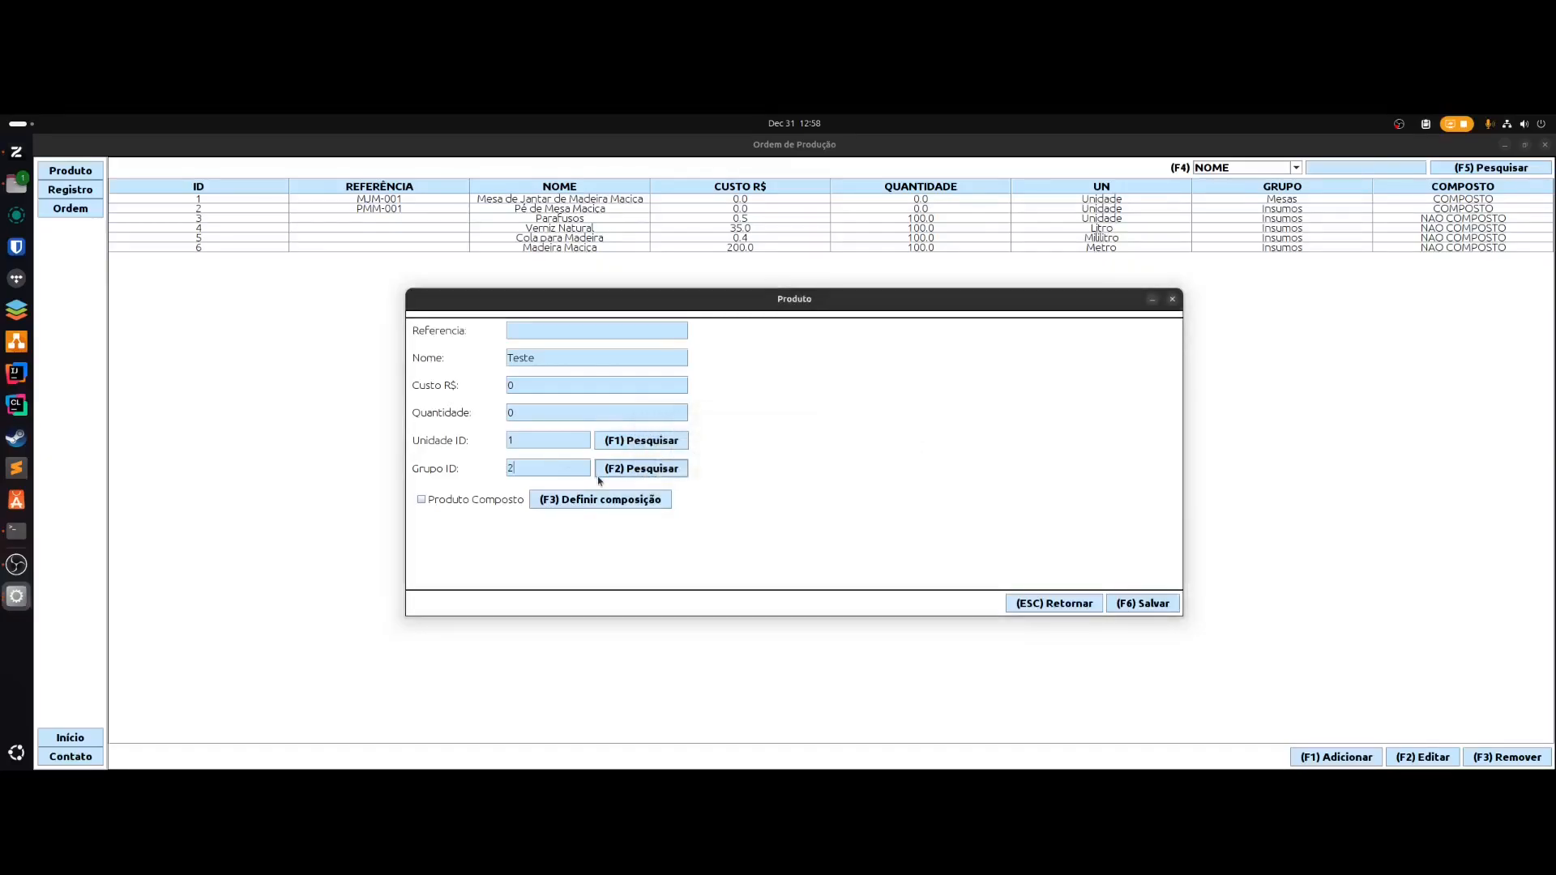
pyautogui.click(422, 499)
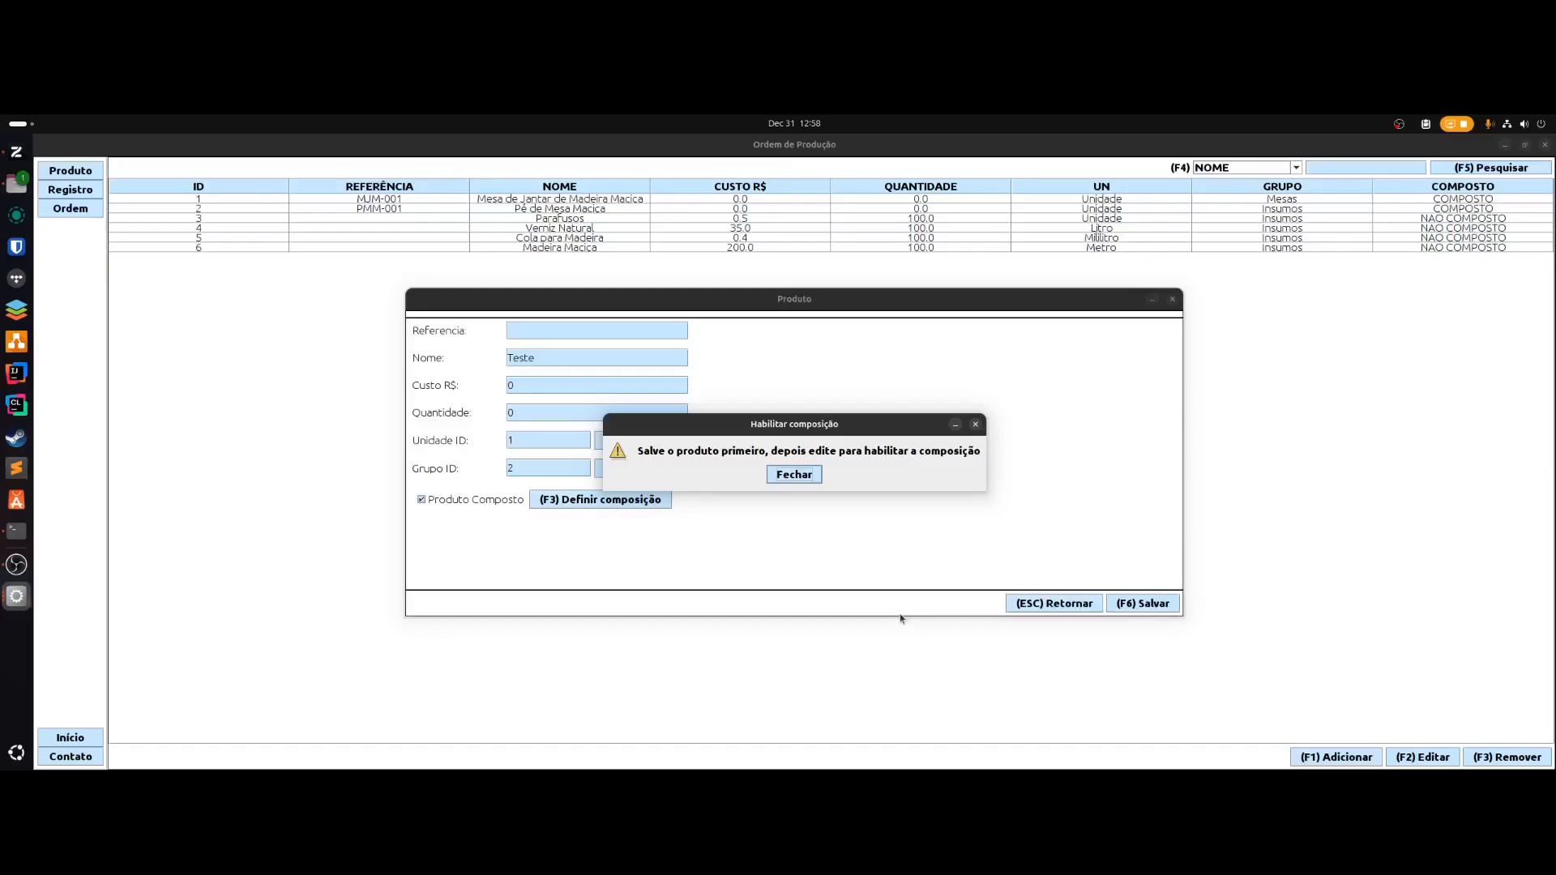
pyautogui.click(814, 471)
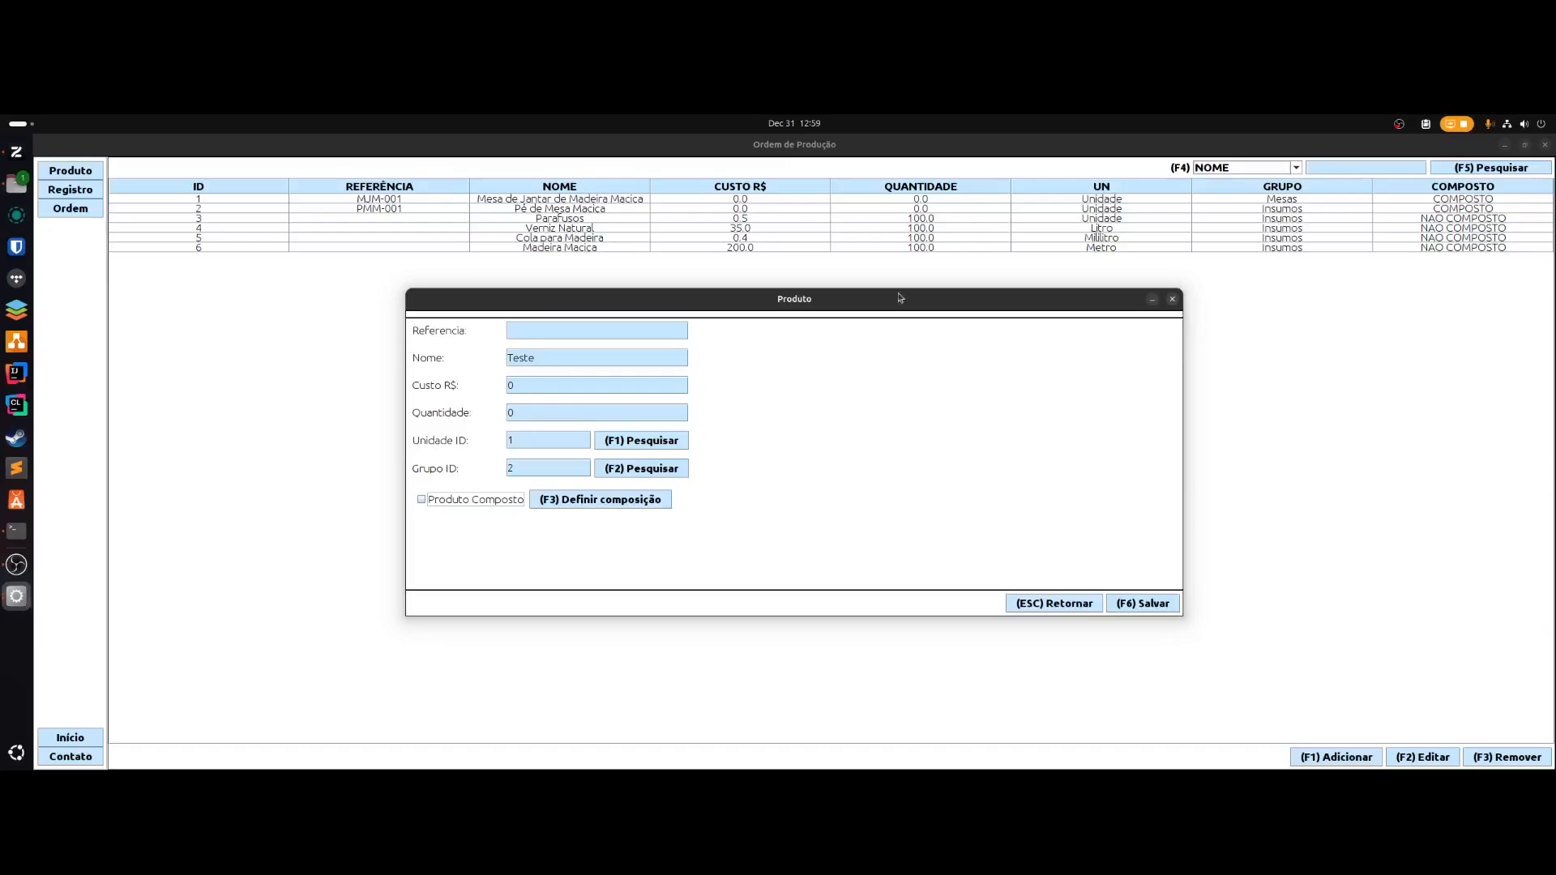
pyautogui.click(1142, 604)
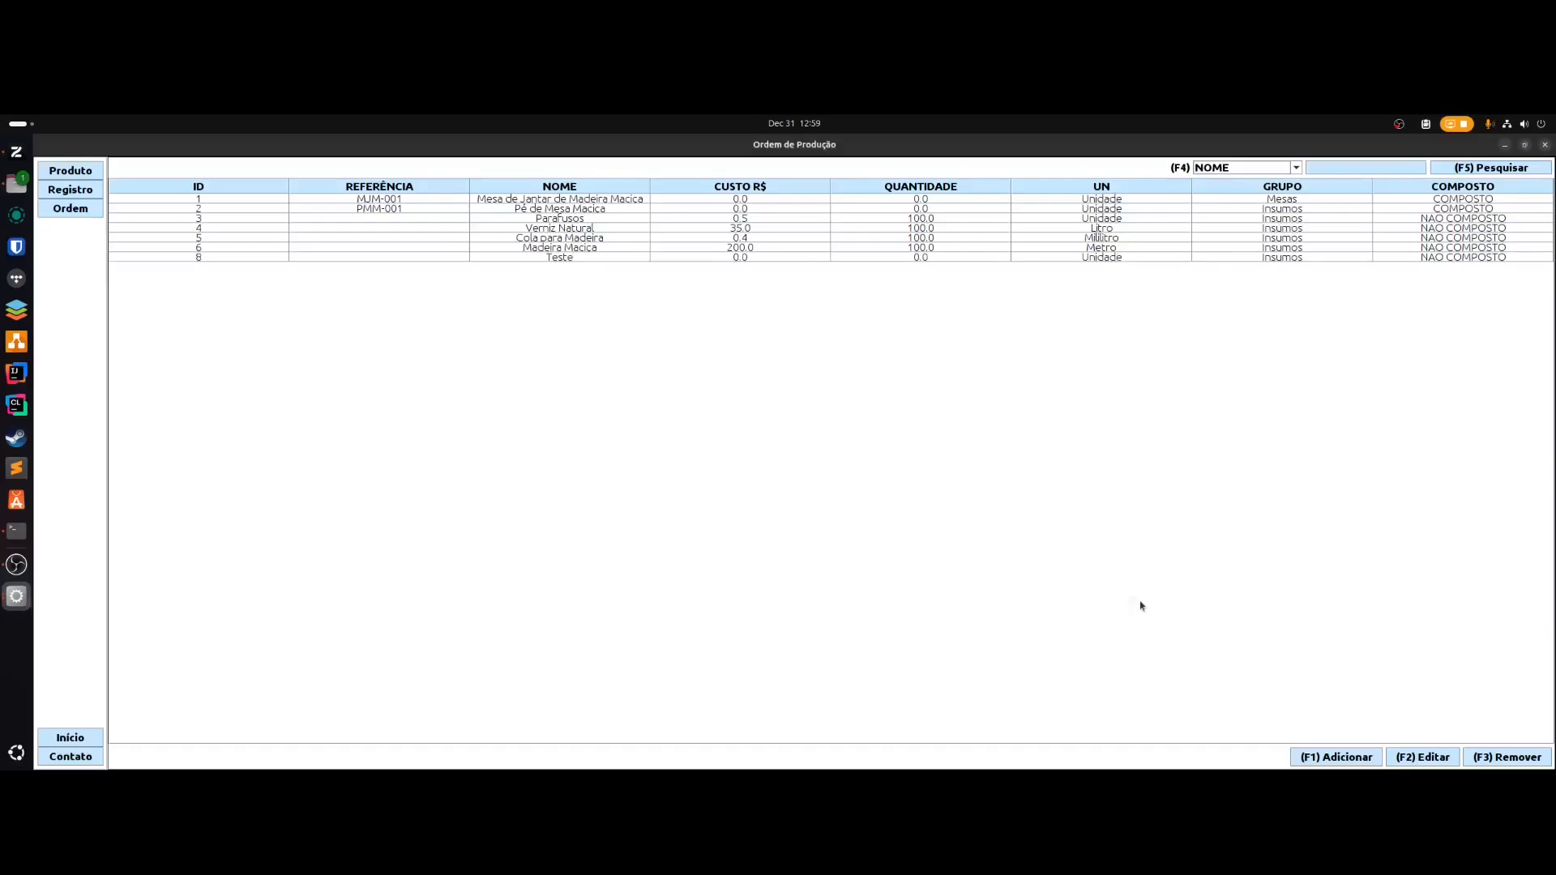
pyautogui.press('Down')
pyautogui.press('Down')
pyautogui.press('Down')
pyautogui.press('Down')
pyautogui.press('Down')
pyautogui.press('Down')
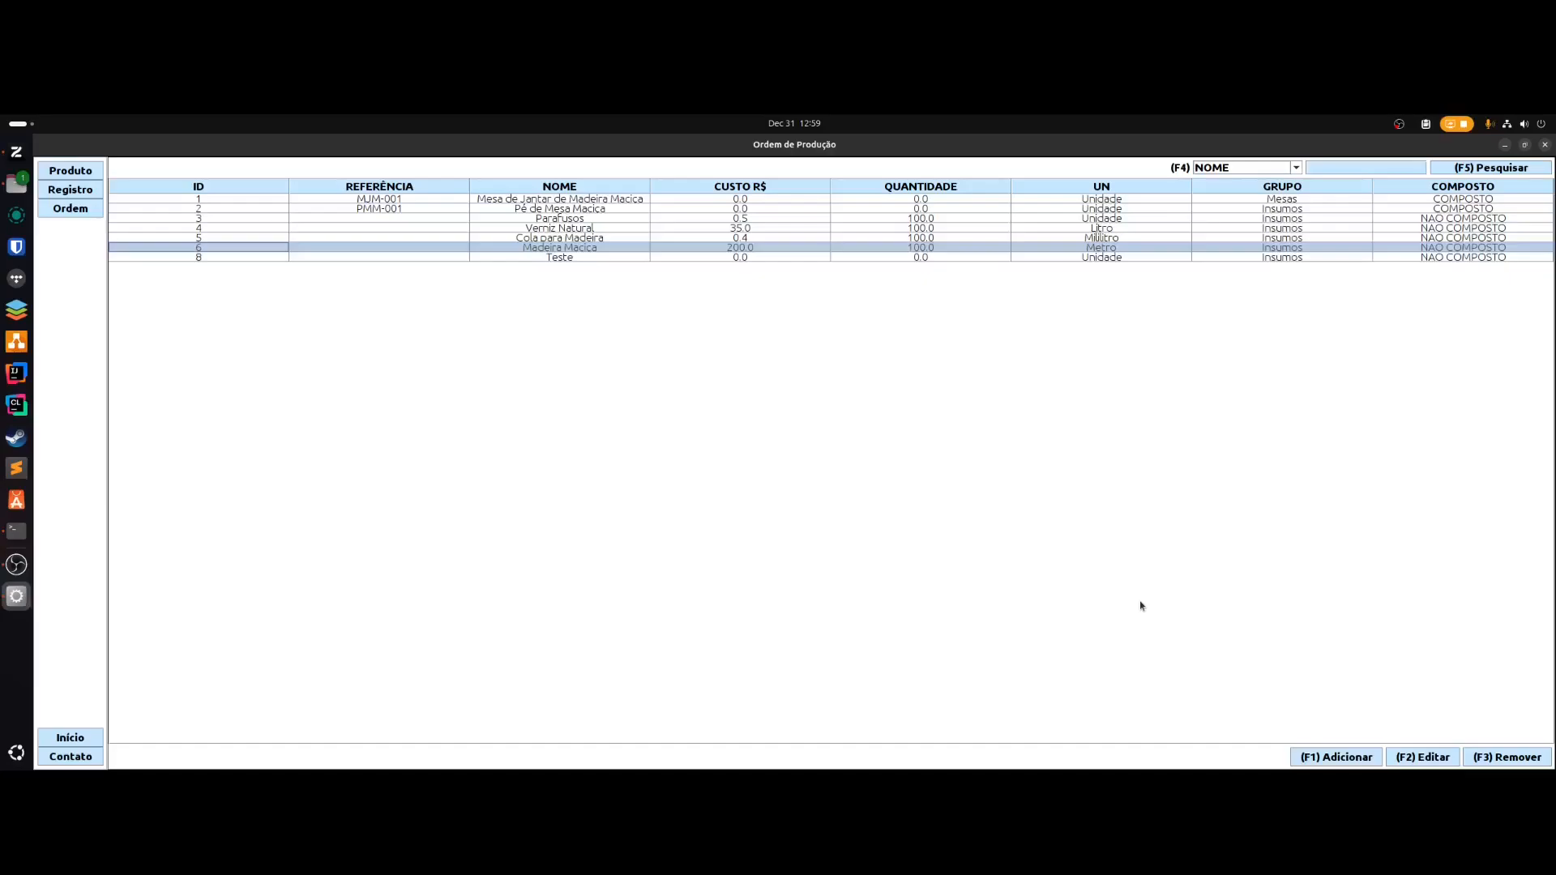
# - Open Teste's composition and start a component search by NOME
pyautogui.press('Down')
pyautogui.press('F2')
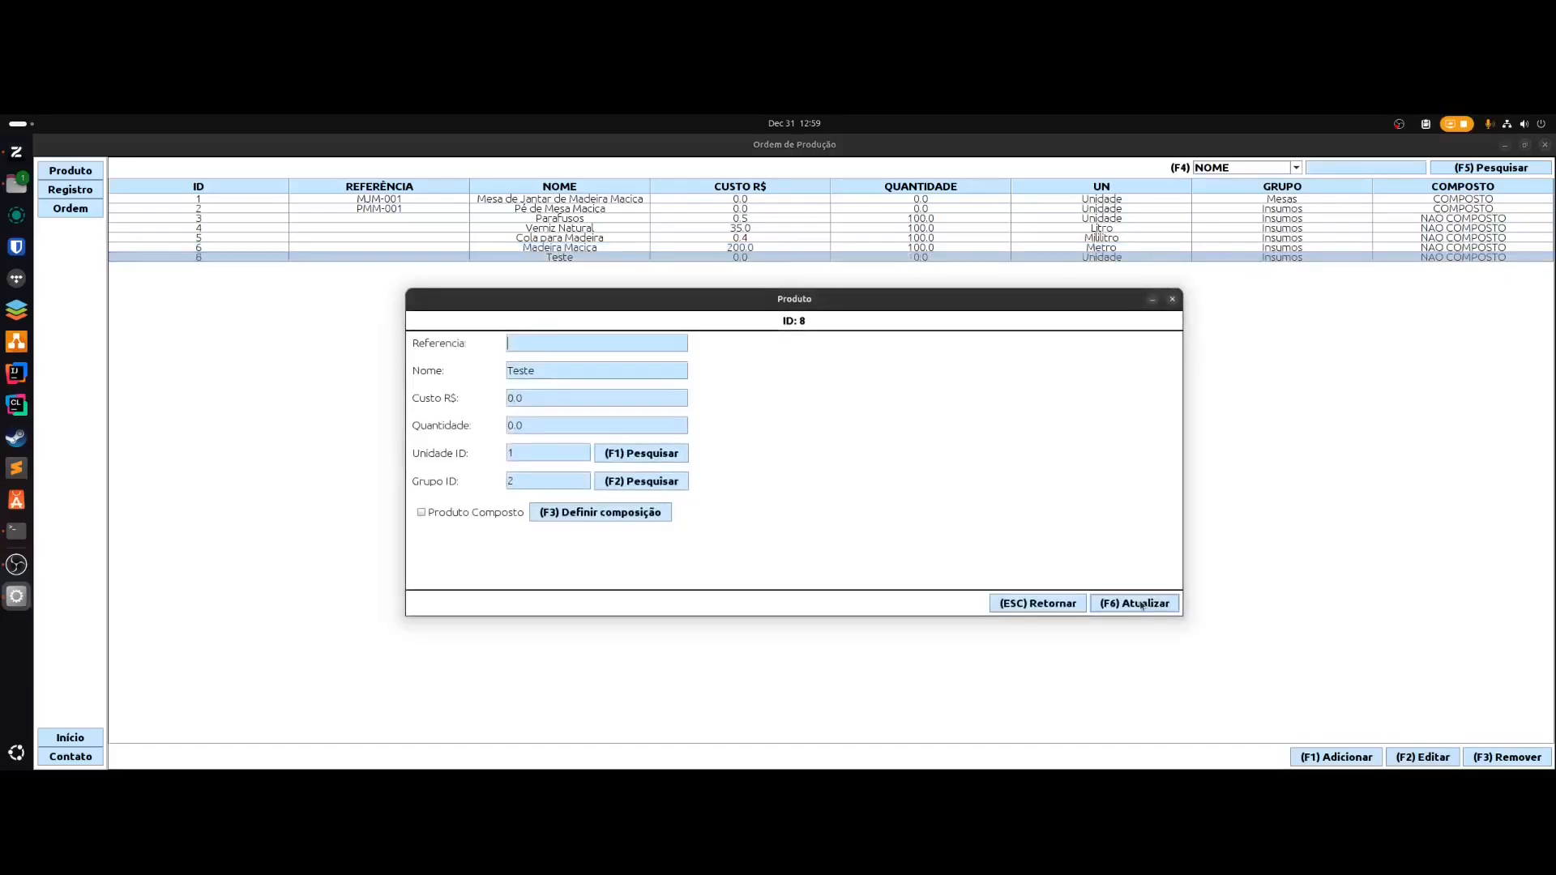
pyautogui.press('F3')
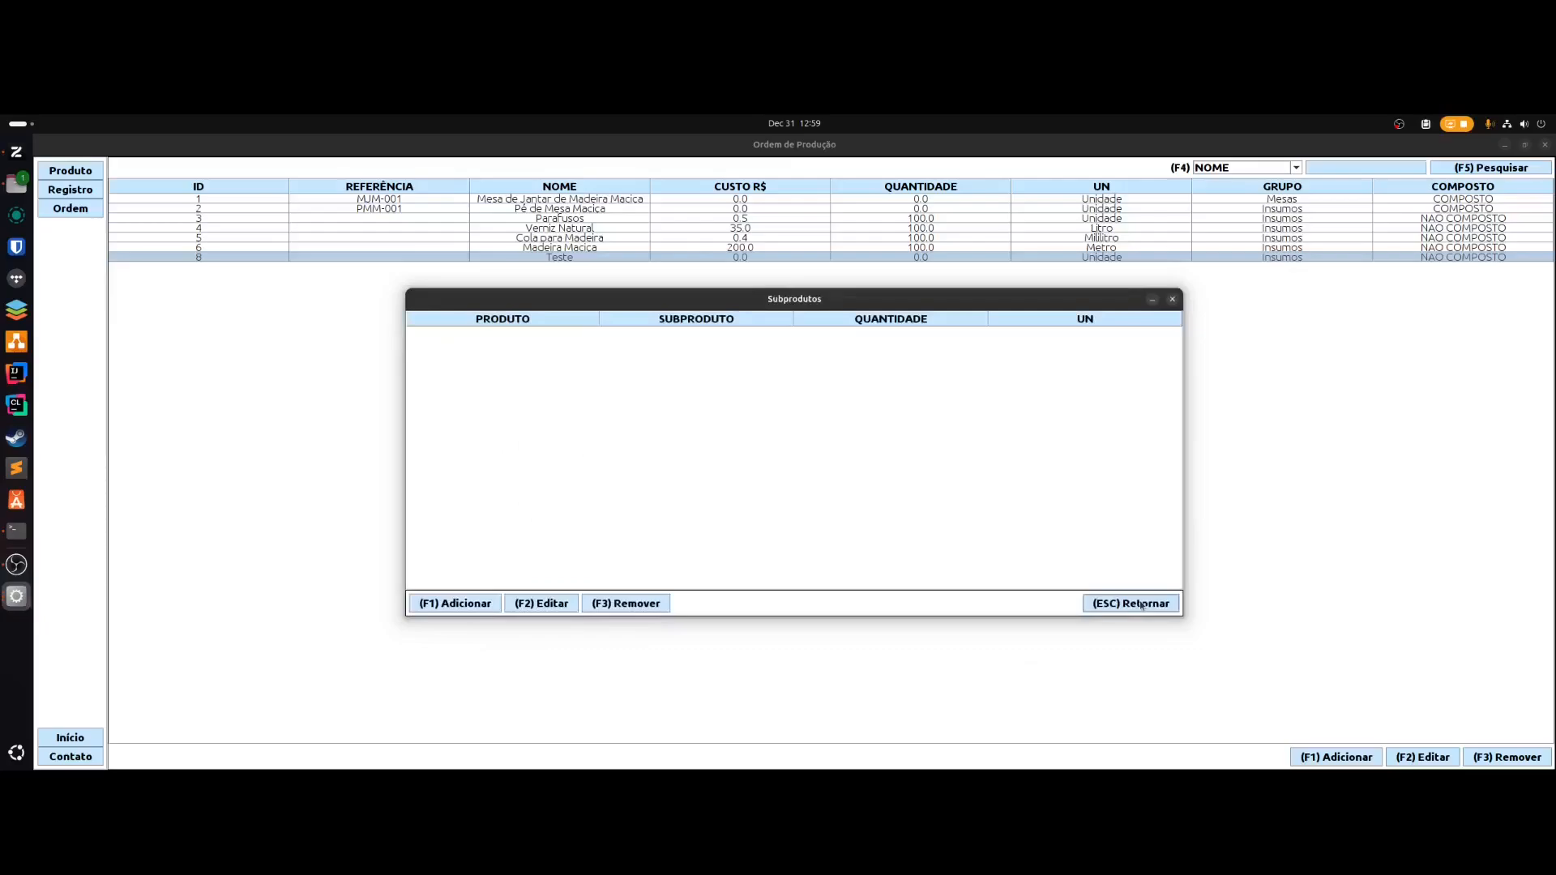
pyautogui.press('F1')
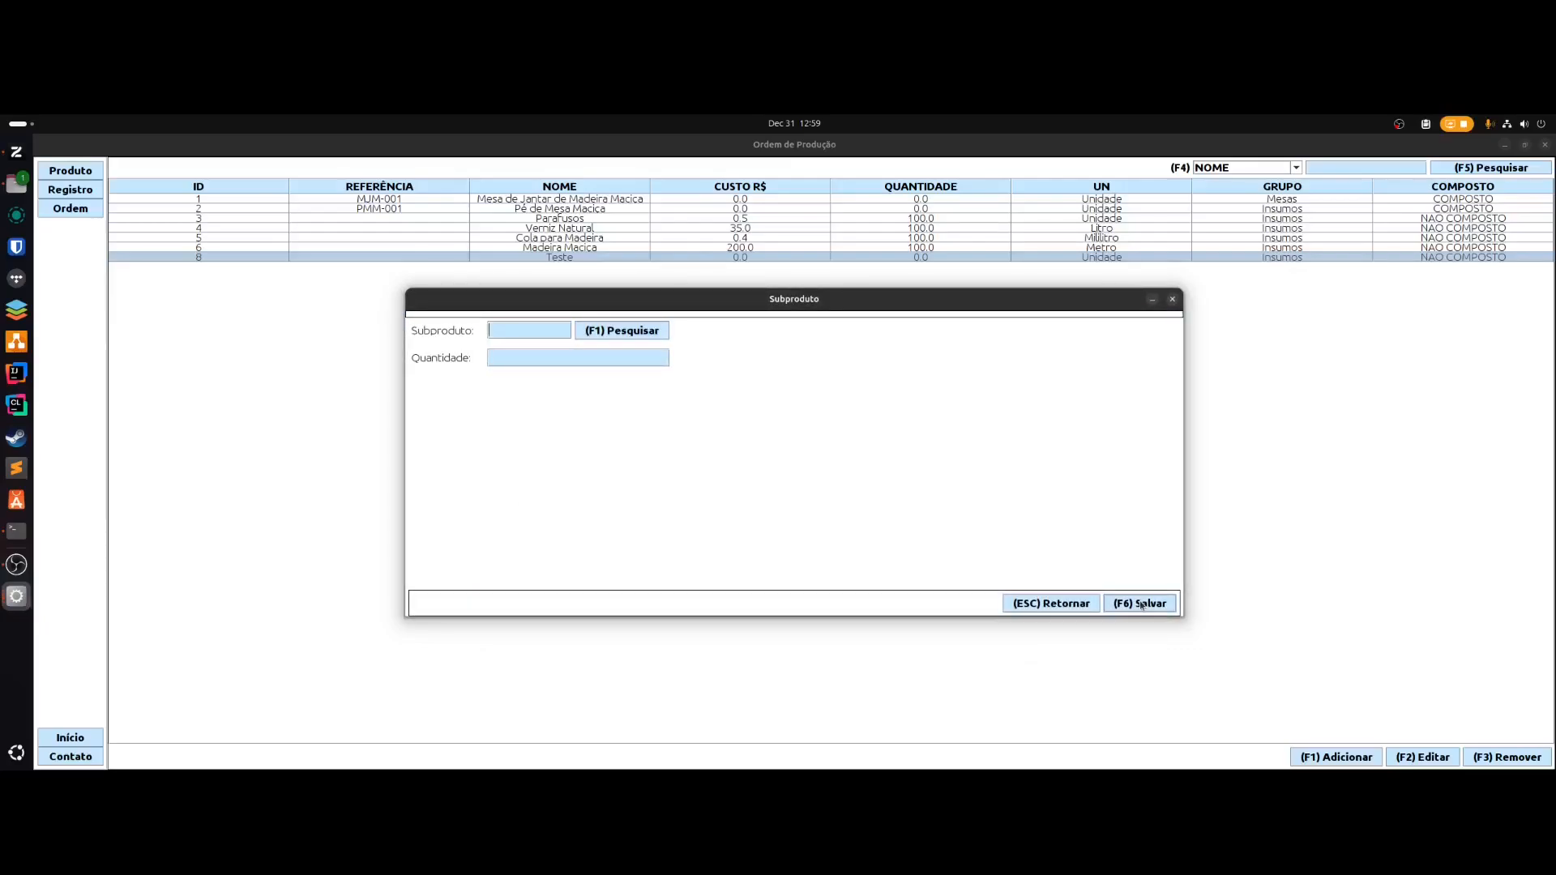
pyautogui.press('F1')
pyautogui.press('Down')
pyautogui.press('Down')
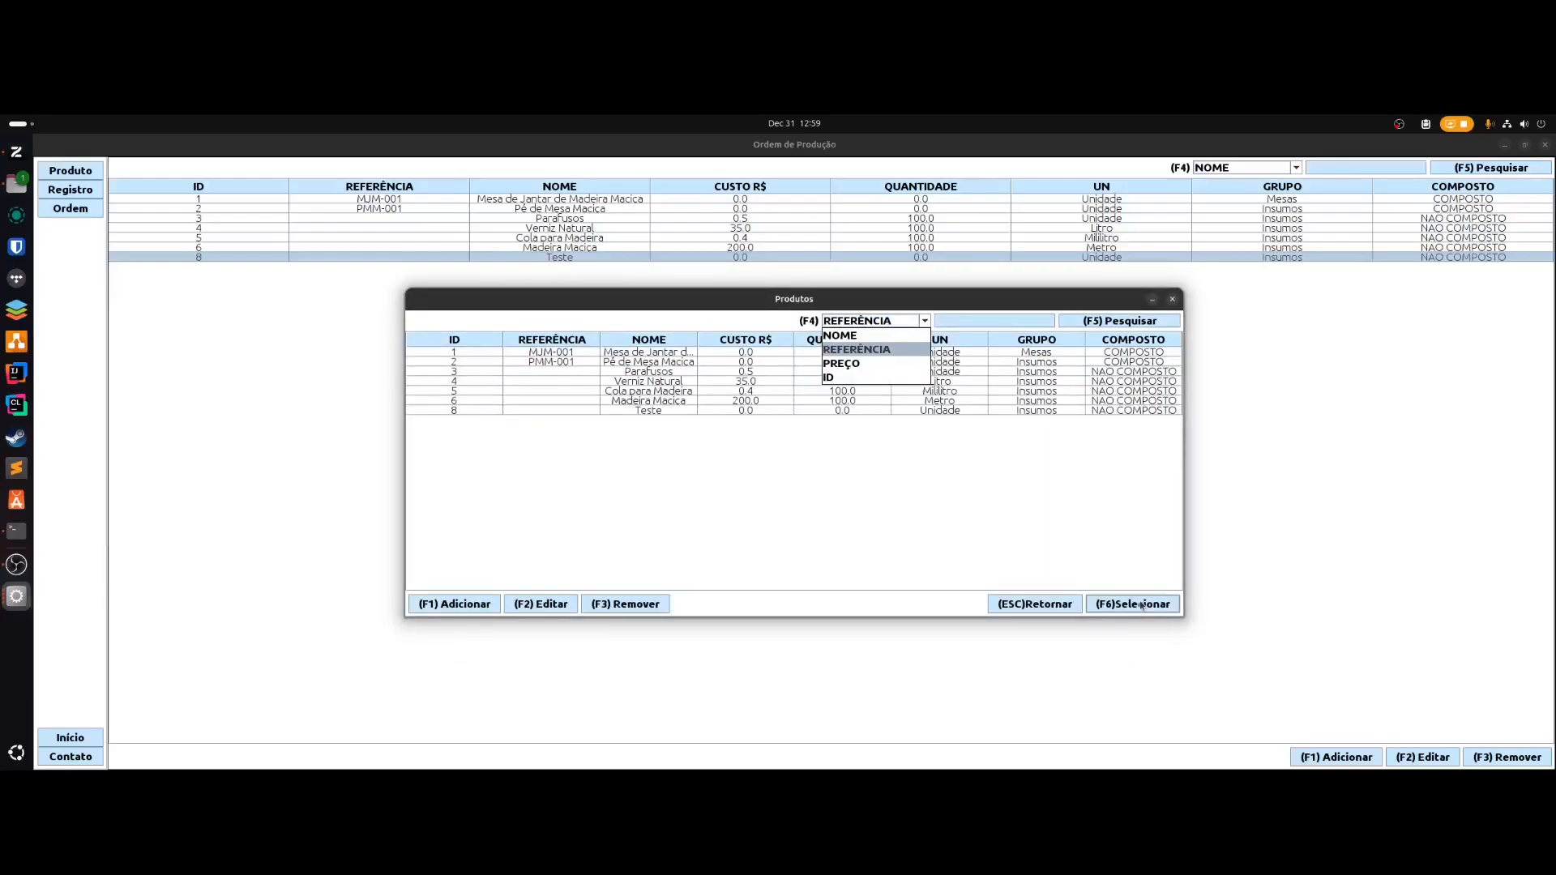
pyautogui.press('Up')
pyautogui.press('Return')
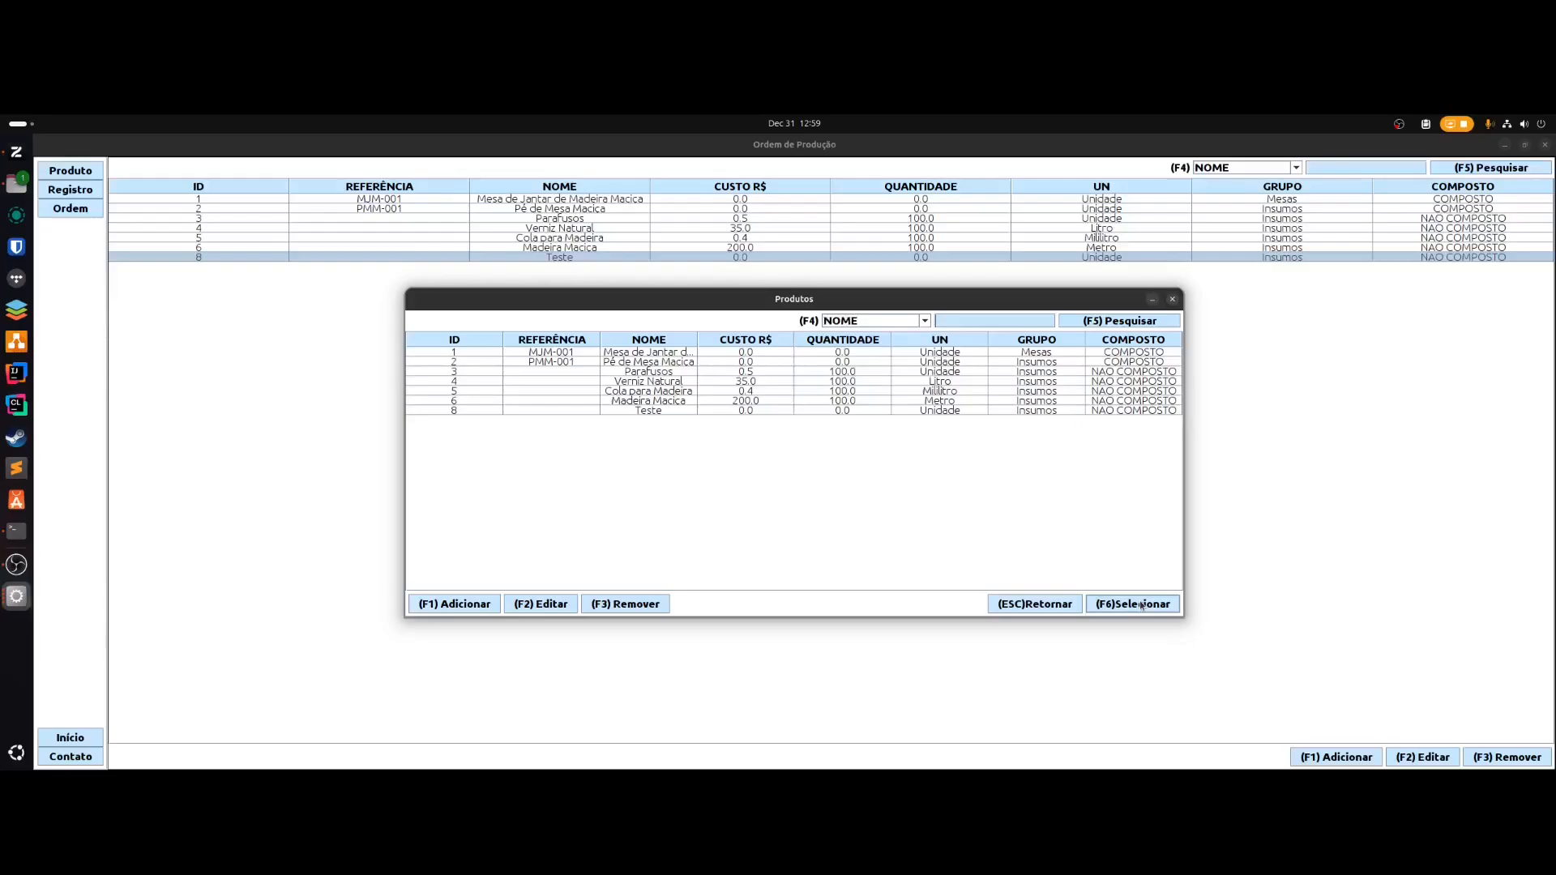
# - Add Cola para Madeira with quantity 1, save, and return to the product list
pyautogui.press('Tab')
pyautogui.press('Tab')
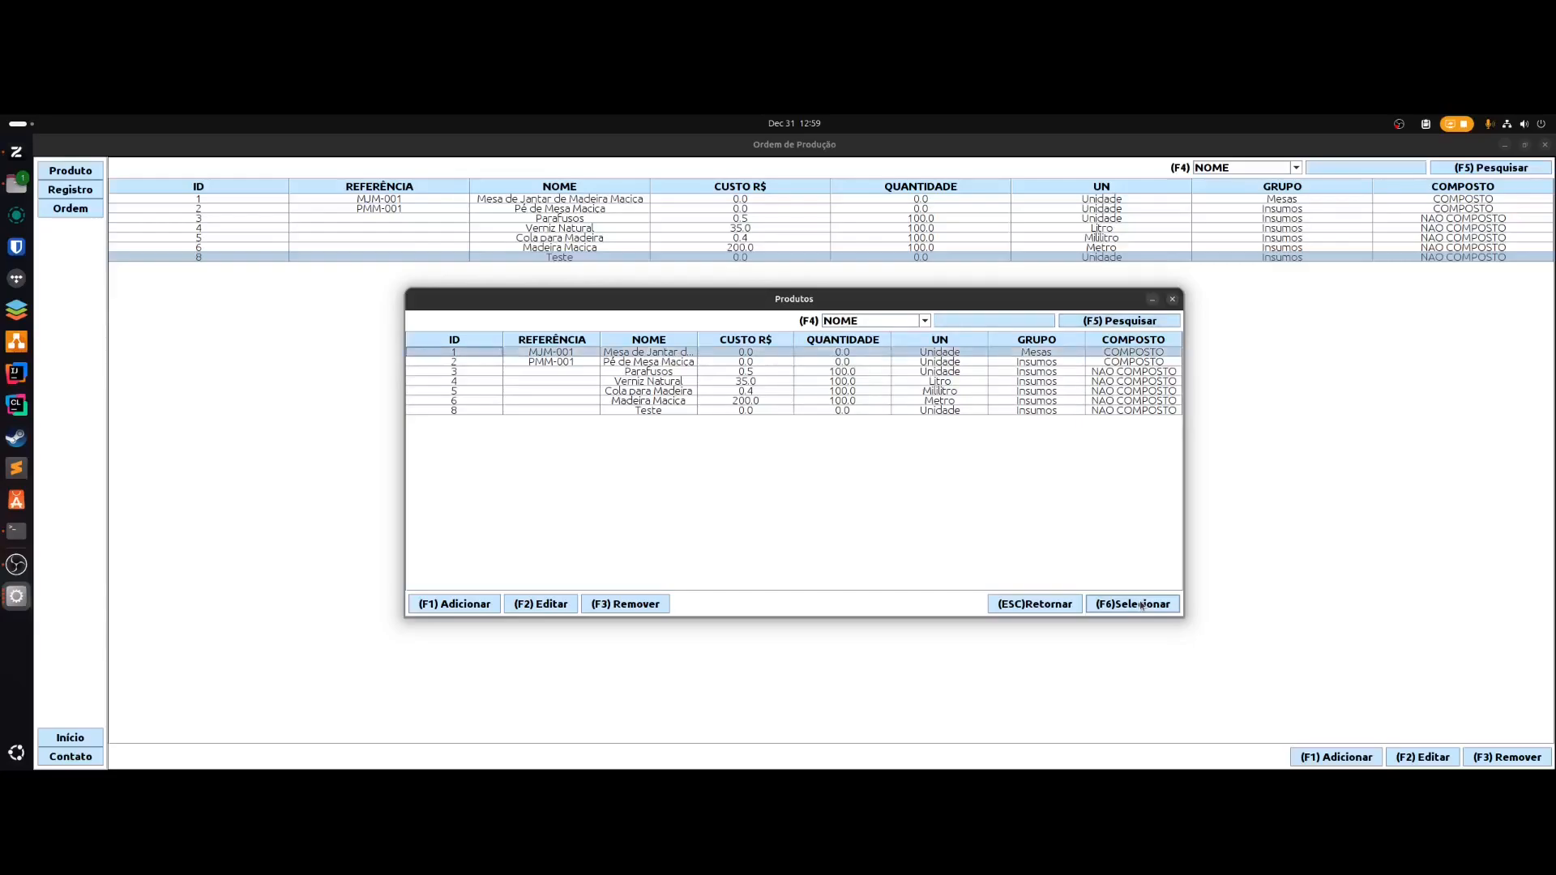
pyautogui.press('Down')
pyautogui.press('Down')
pyautogui.press('Down')
pyautogui.press('Down')
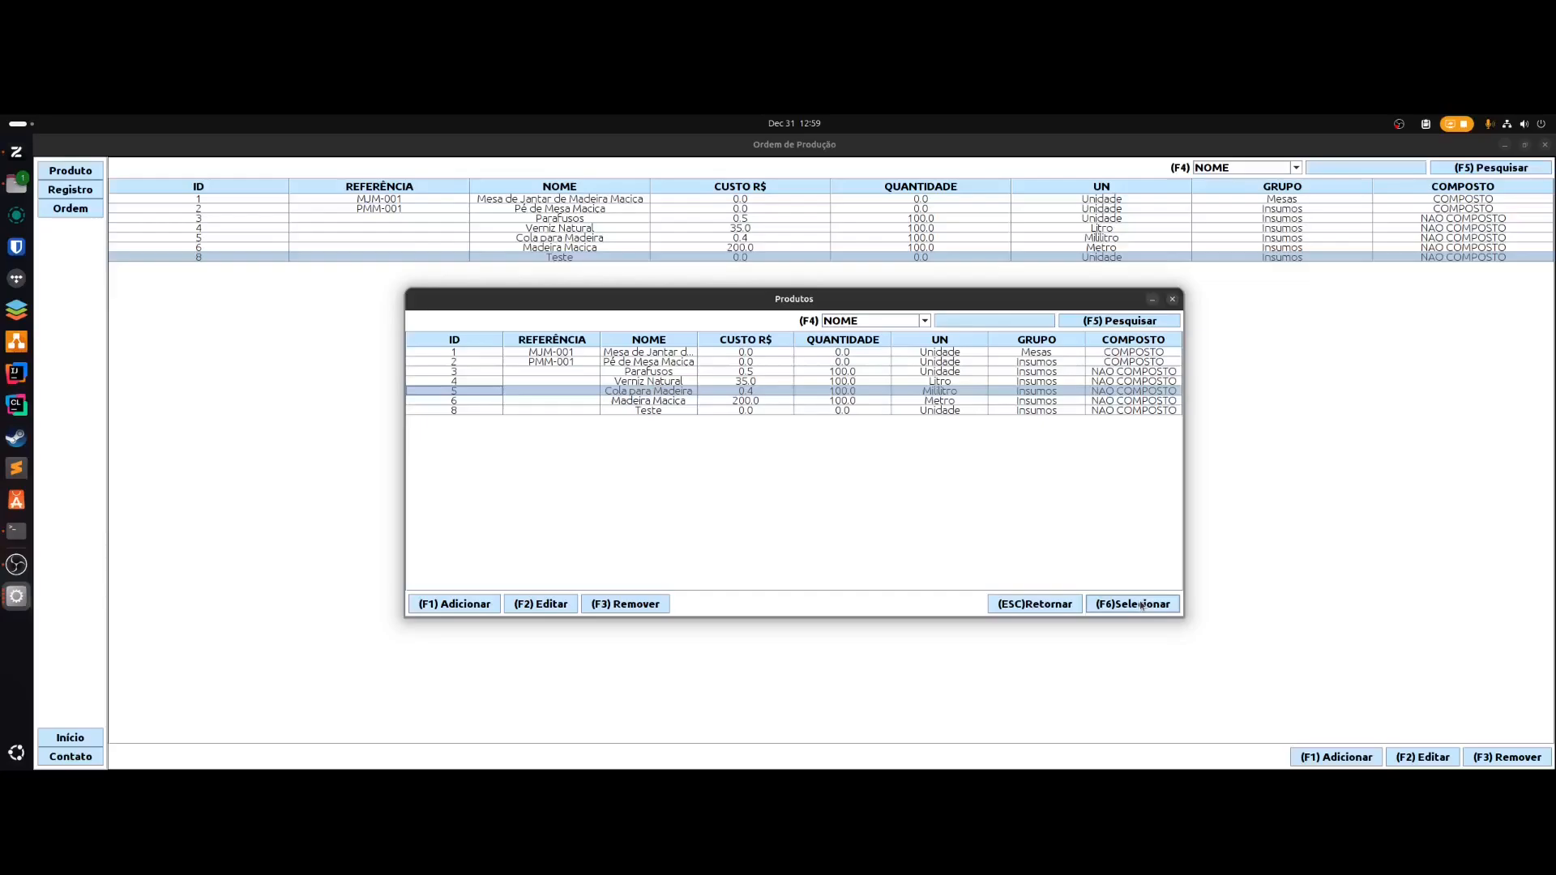
pyautogui.click(1132, 604)
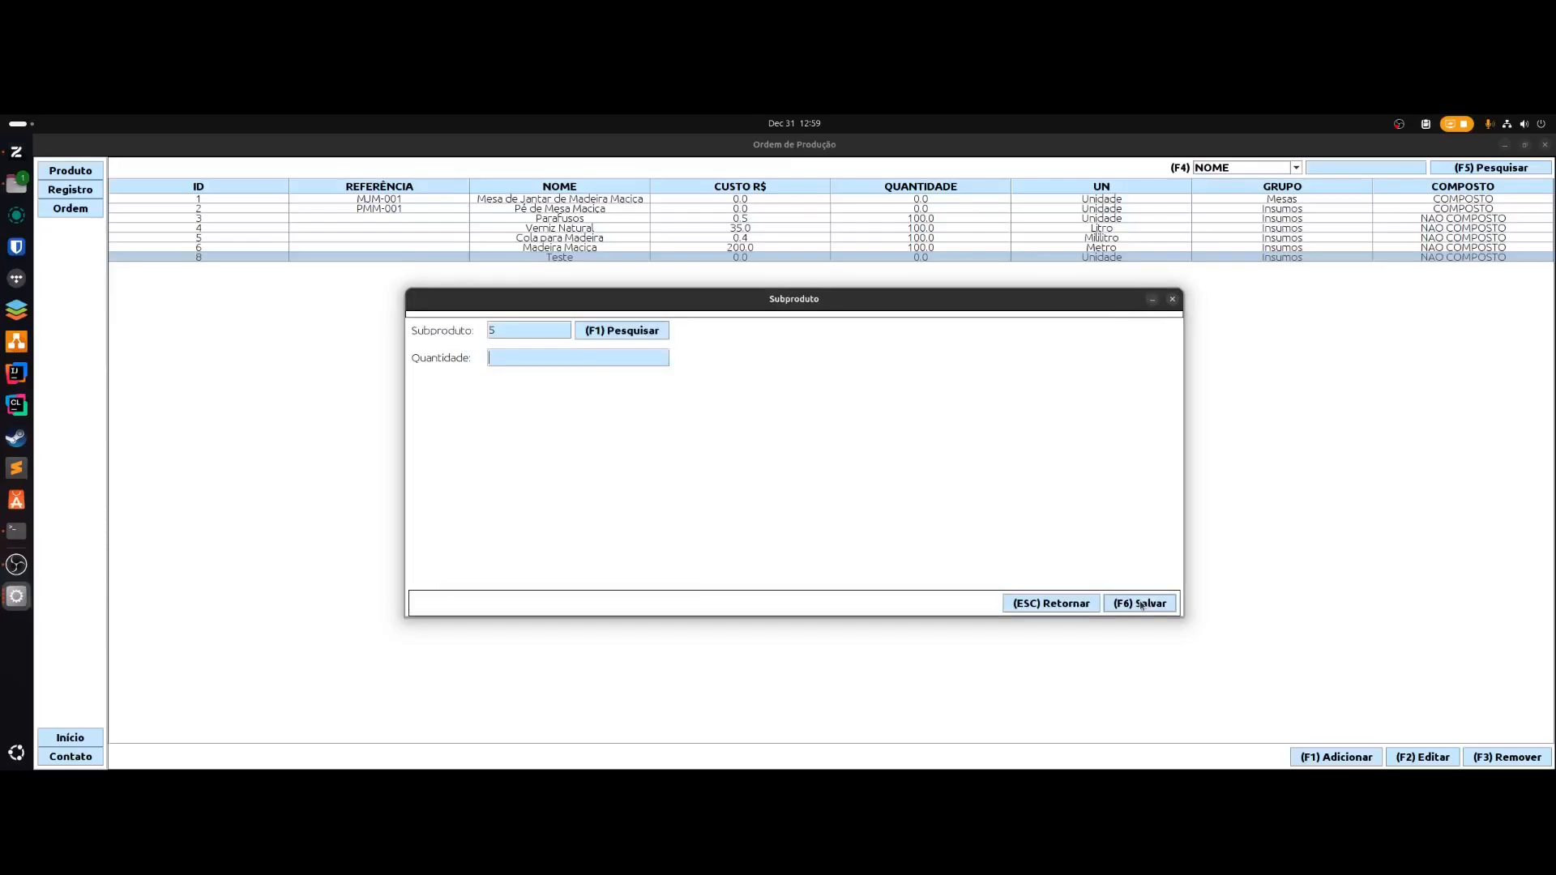
pyautogui.write('1')
pyautogui.click(1139, 603)
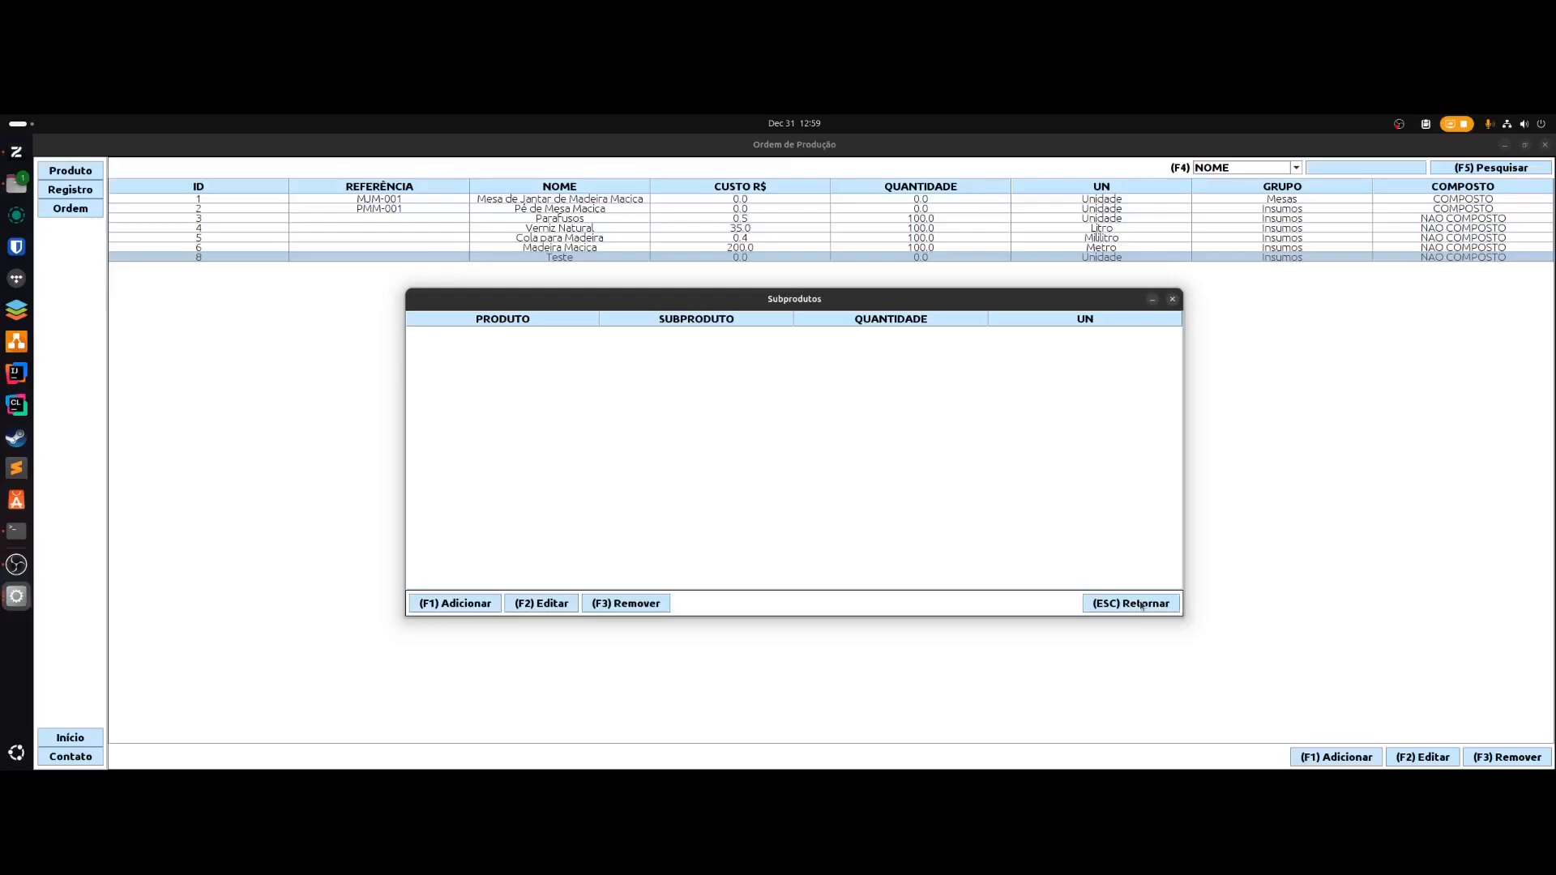
pyautogui.click(1141, 605)
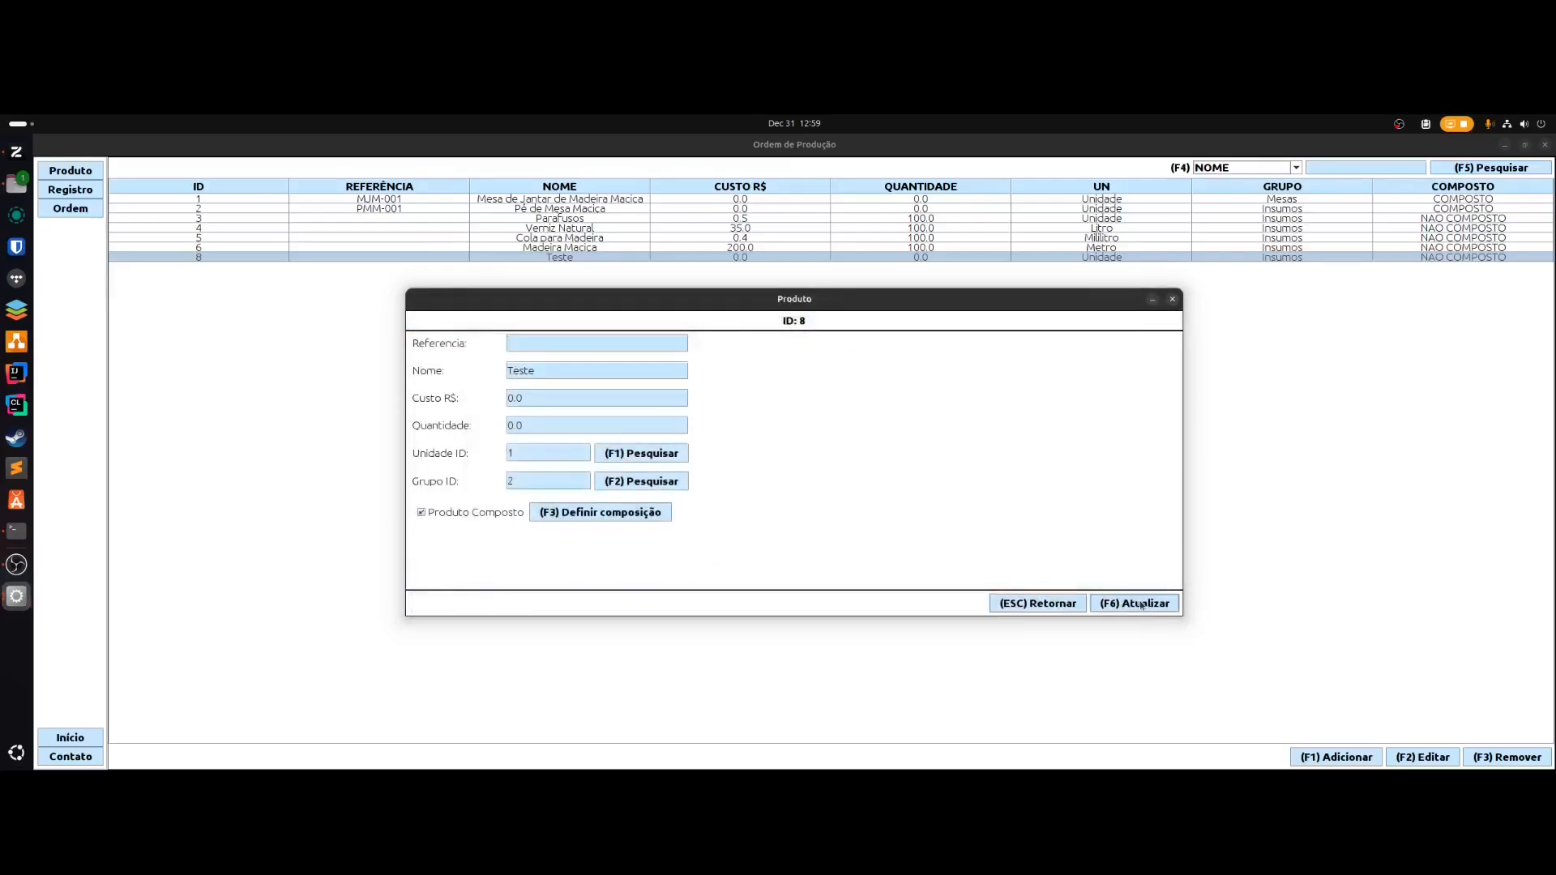
pyautogui.click(1141, 604)
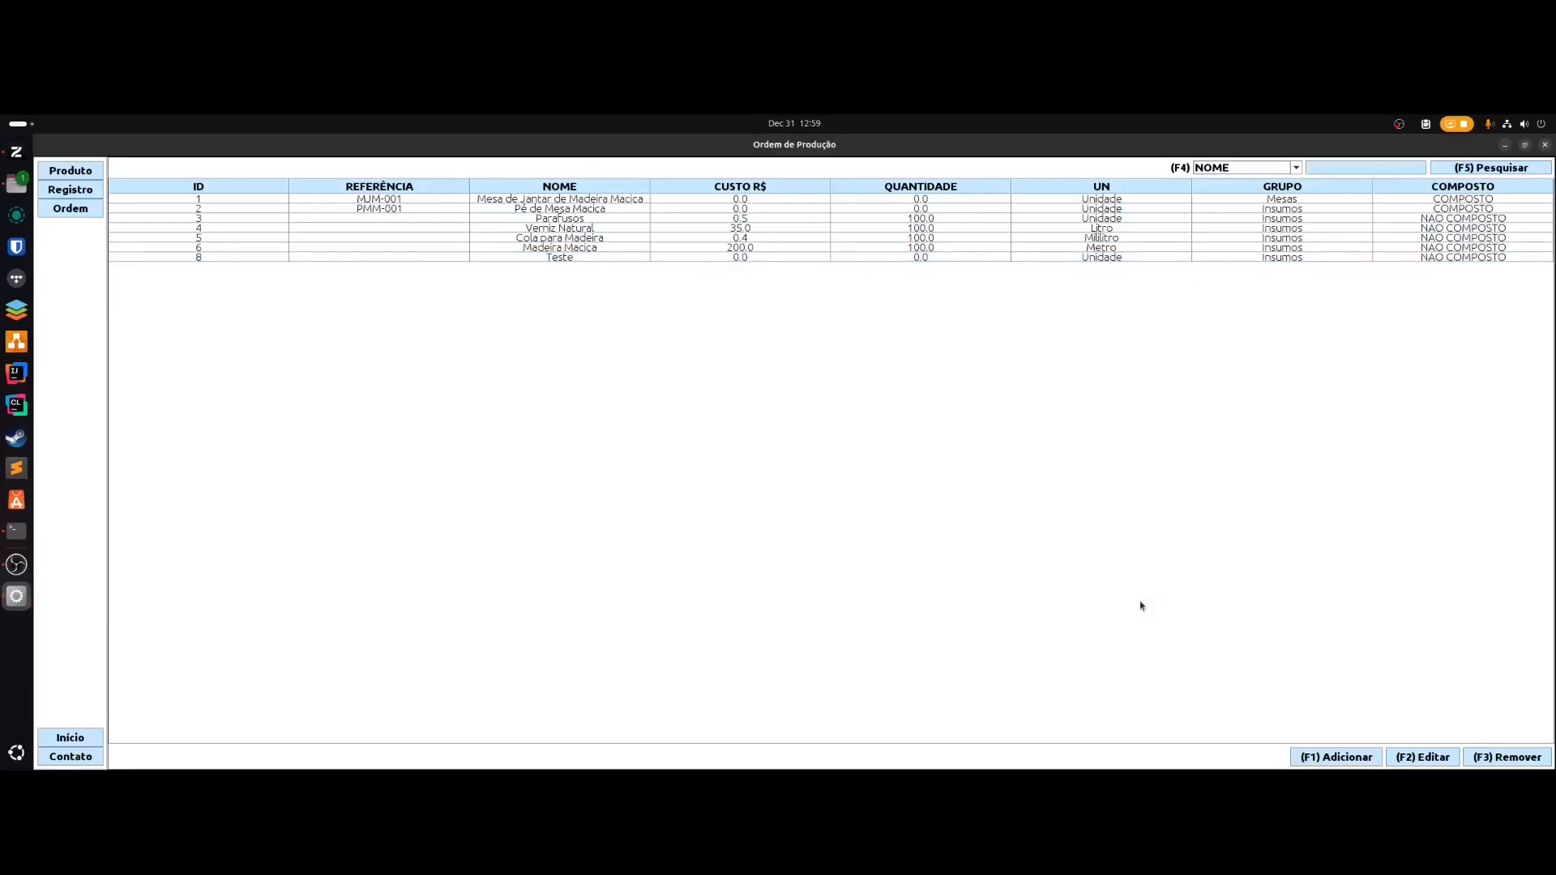
pyautogui.press('Down')
pyautogui.press('Down')
pyautogui.press('Down')
pyautogui.press('Down')
pyautogui.press('Down')
pyautogui.press('Down')
pyautogui.press('Down')
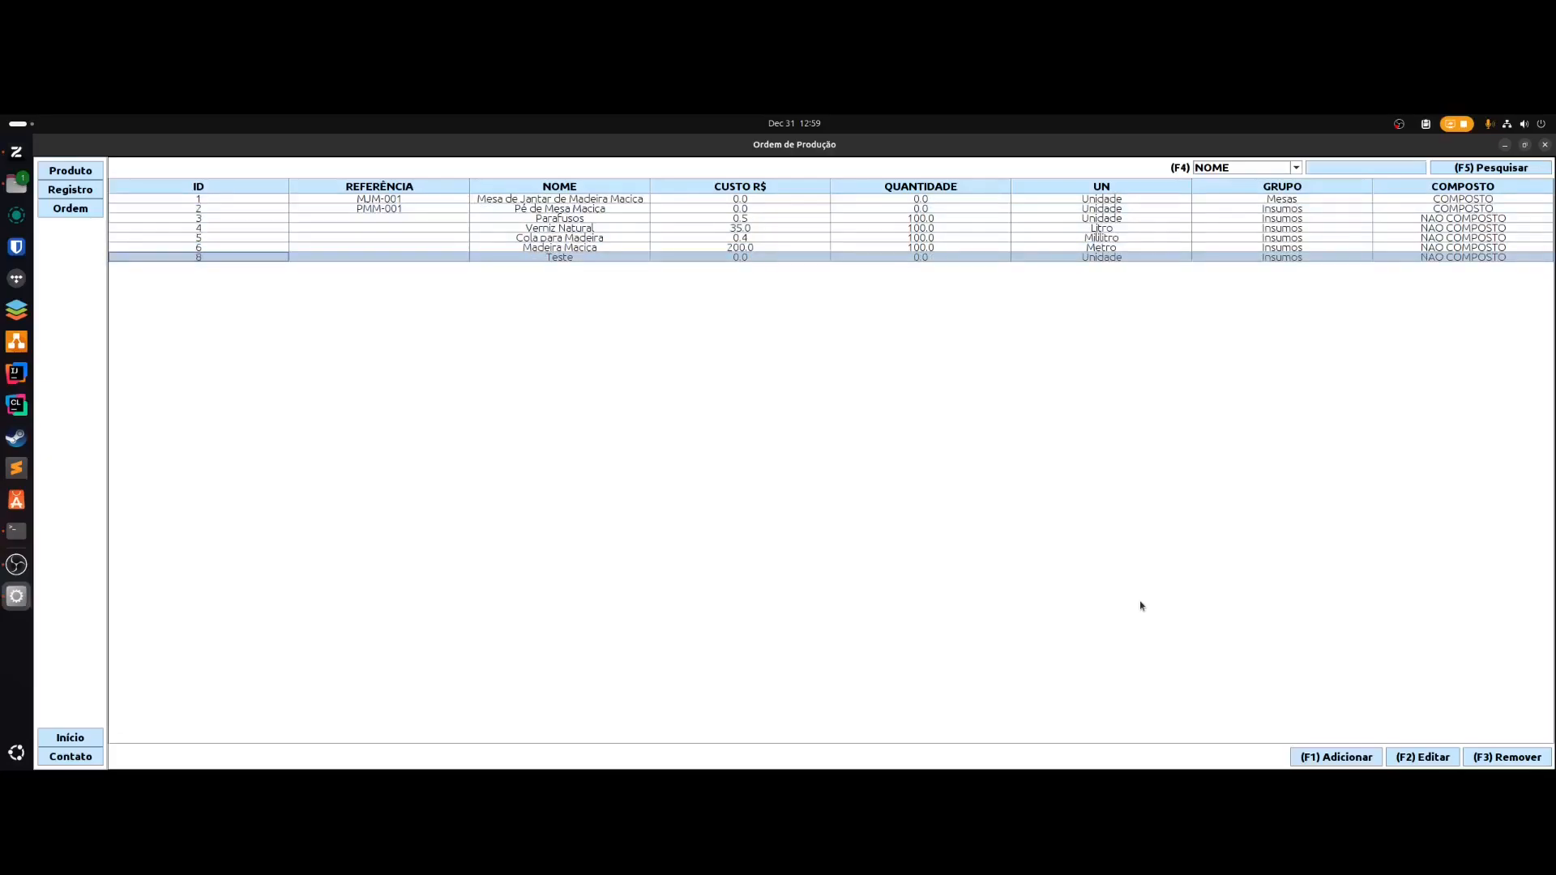
# - Delete Teste and view Mesa de Jantar de Madeira Maciça's five components
pyautogui.press('F3')
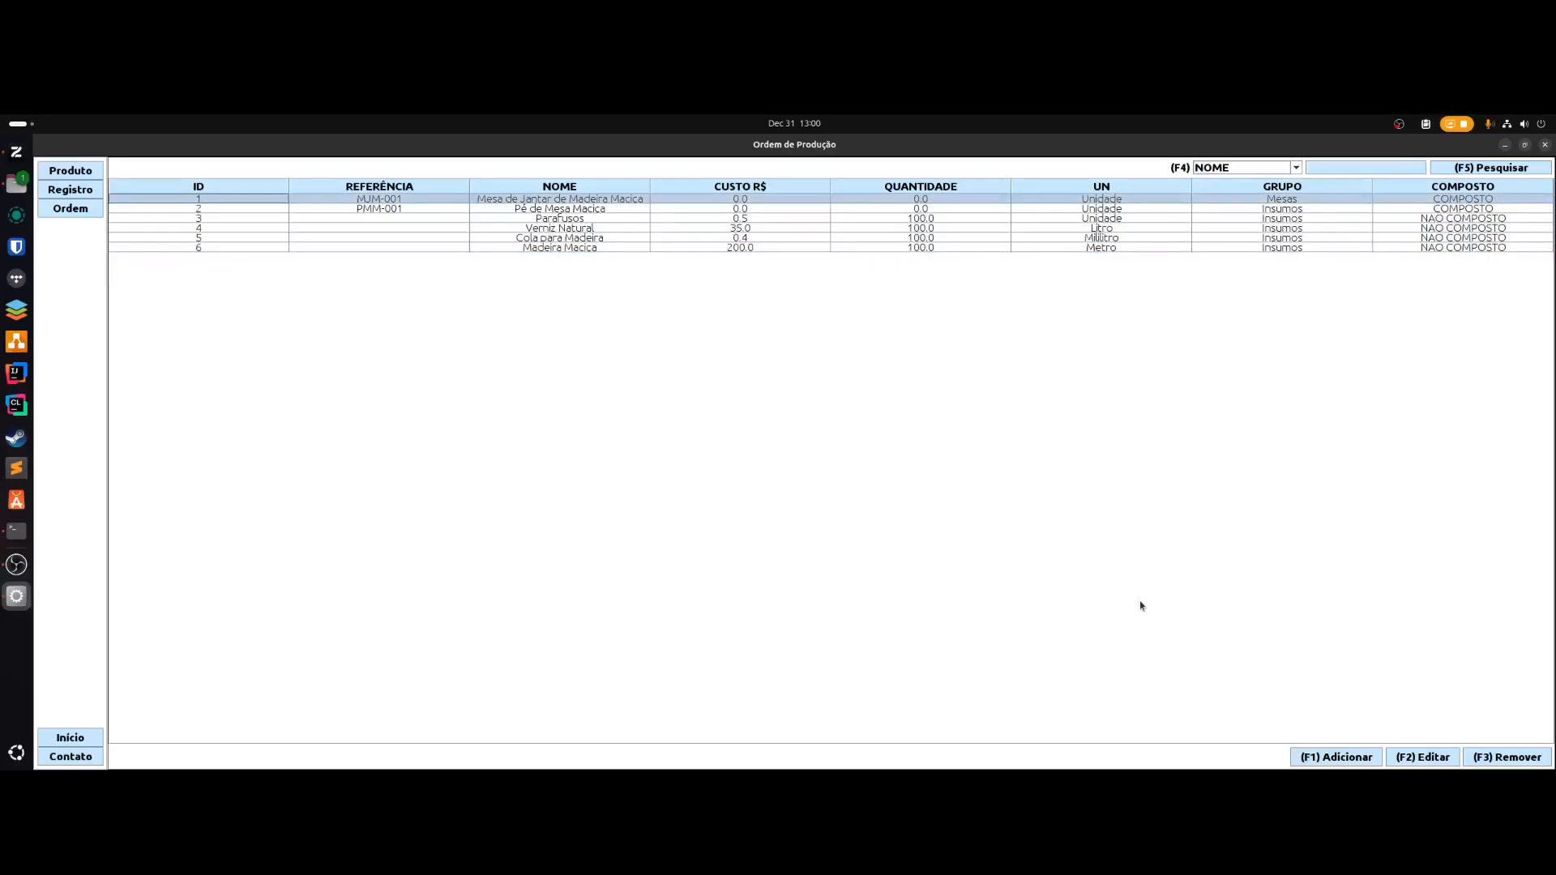
pyautogui.press('F2')
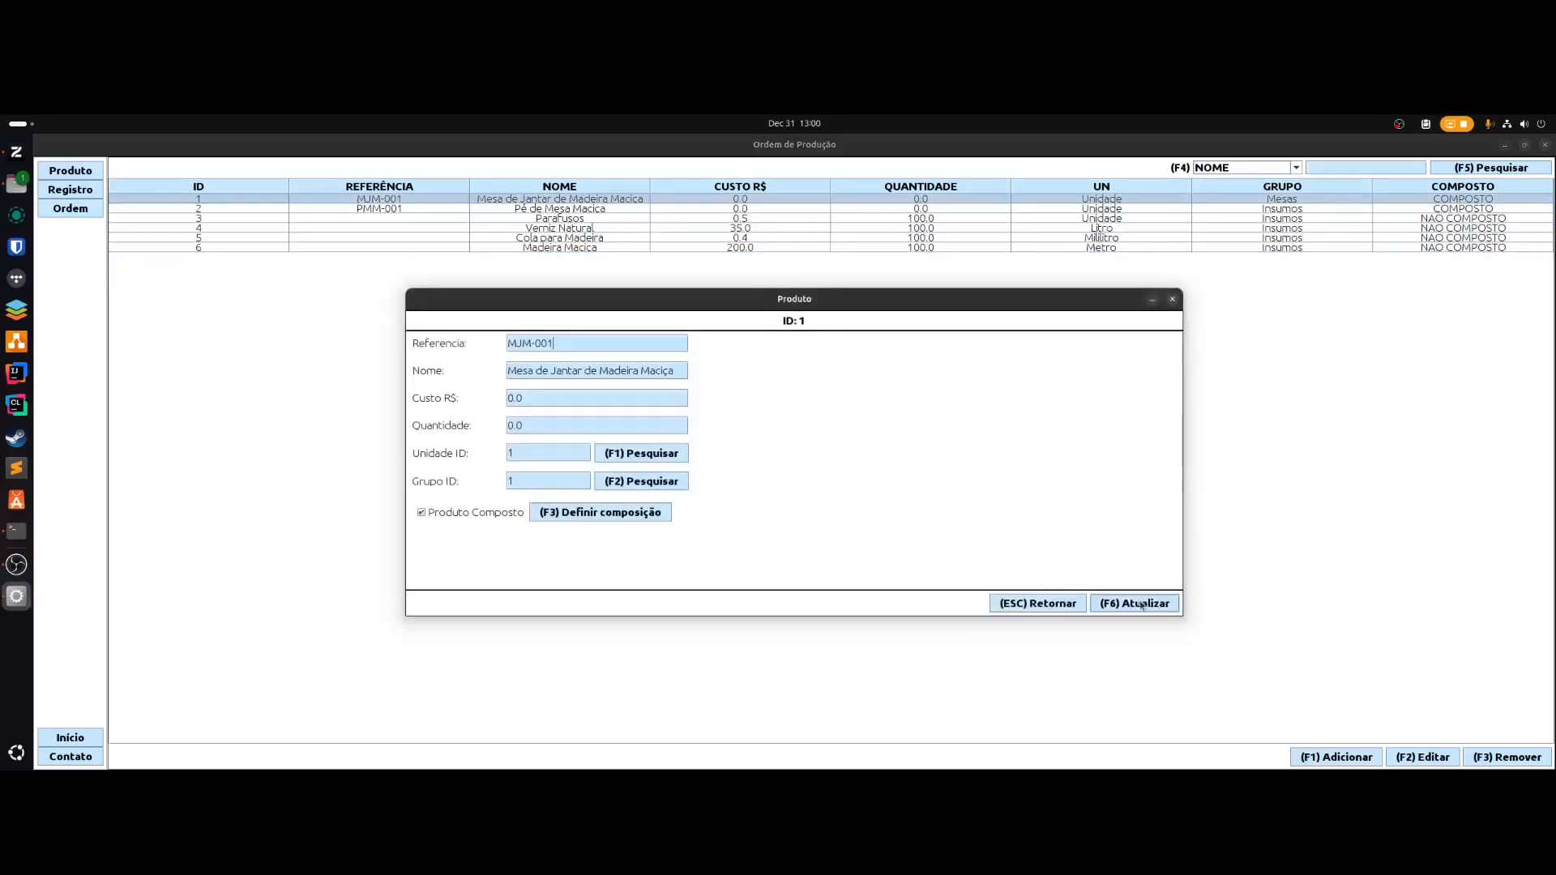
pyautogui.press('F3')
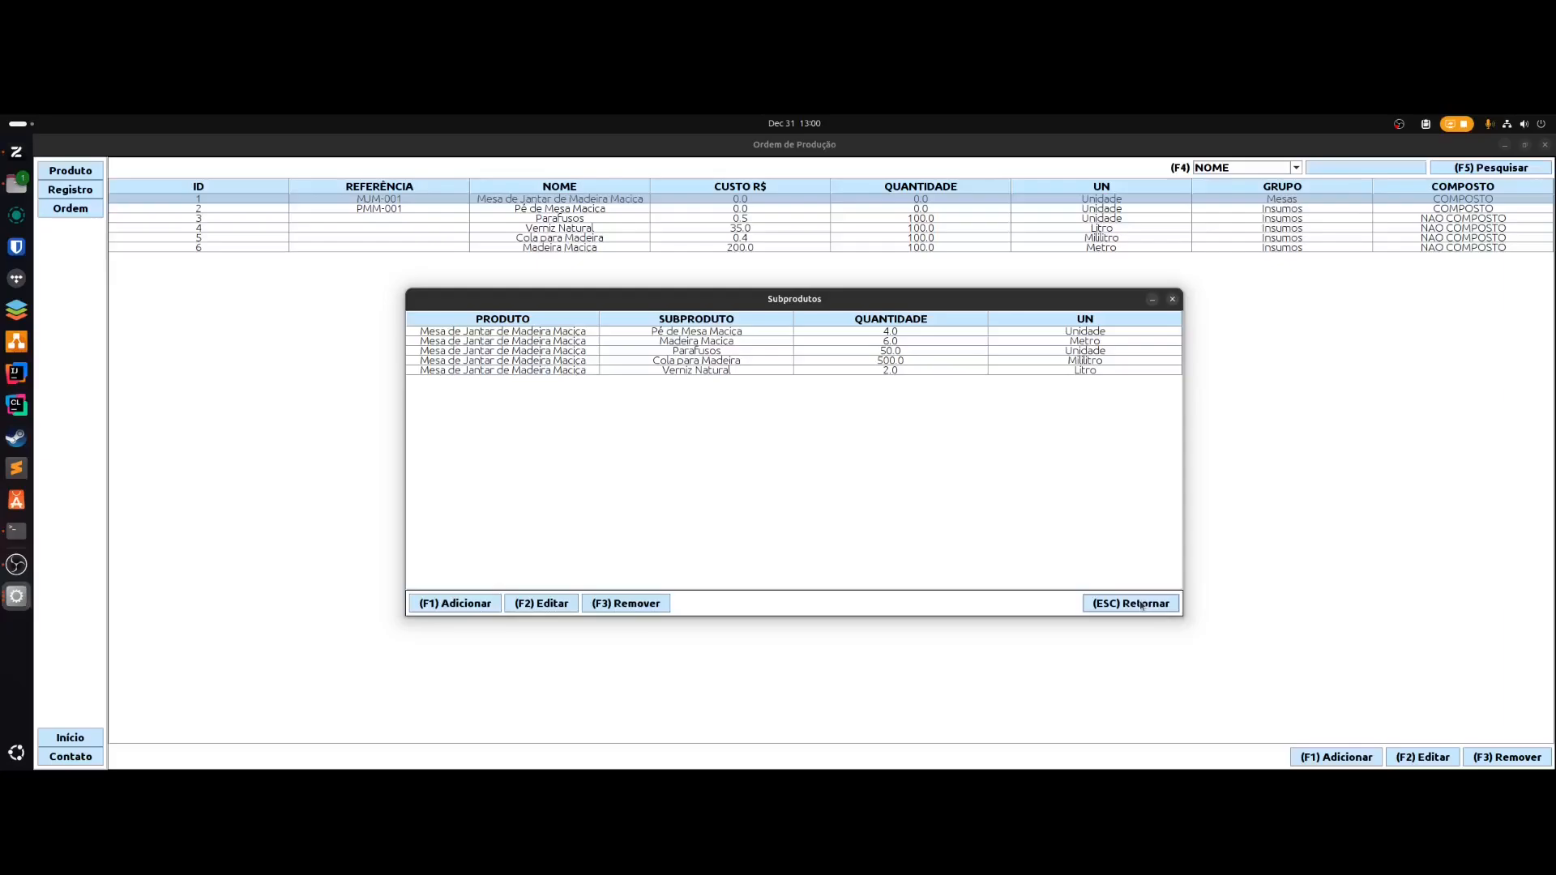
# - Close the Mesa de Jantar record and open Pé de Mesa Maciça (ID 2) for editing
pyautogui.click(1142, 605)
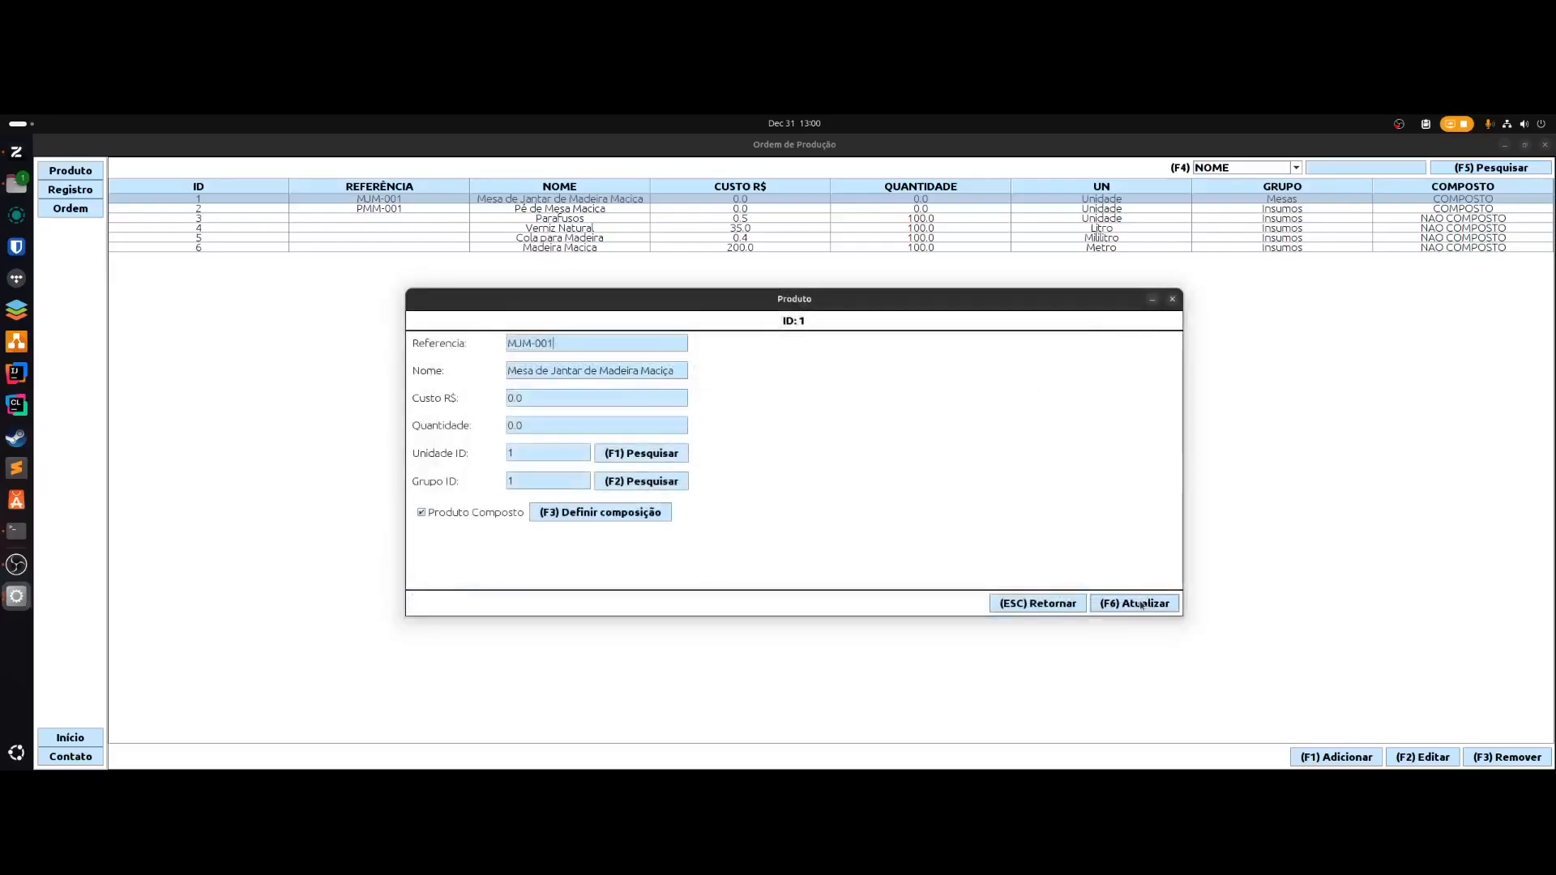
pyautogui.click(1140, 603)
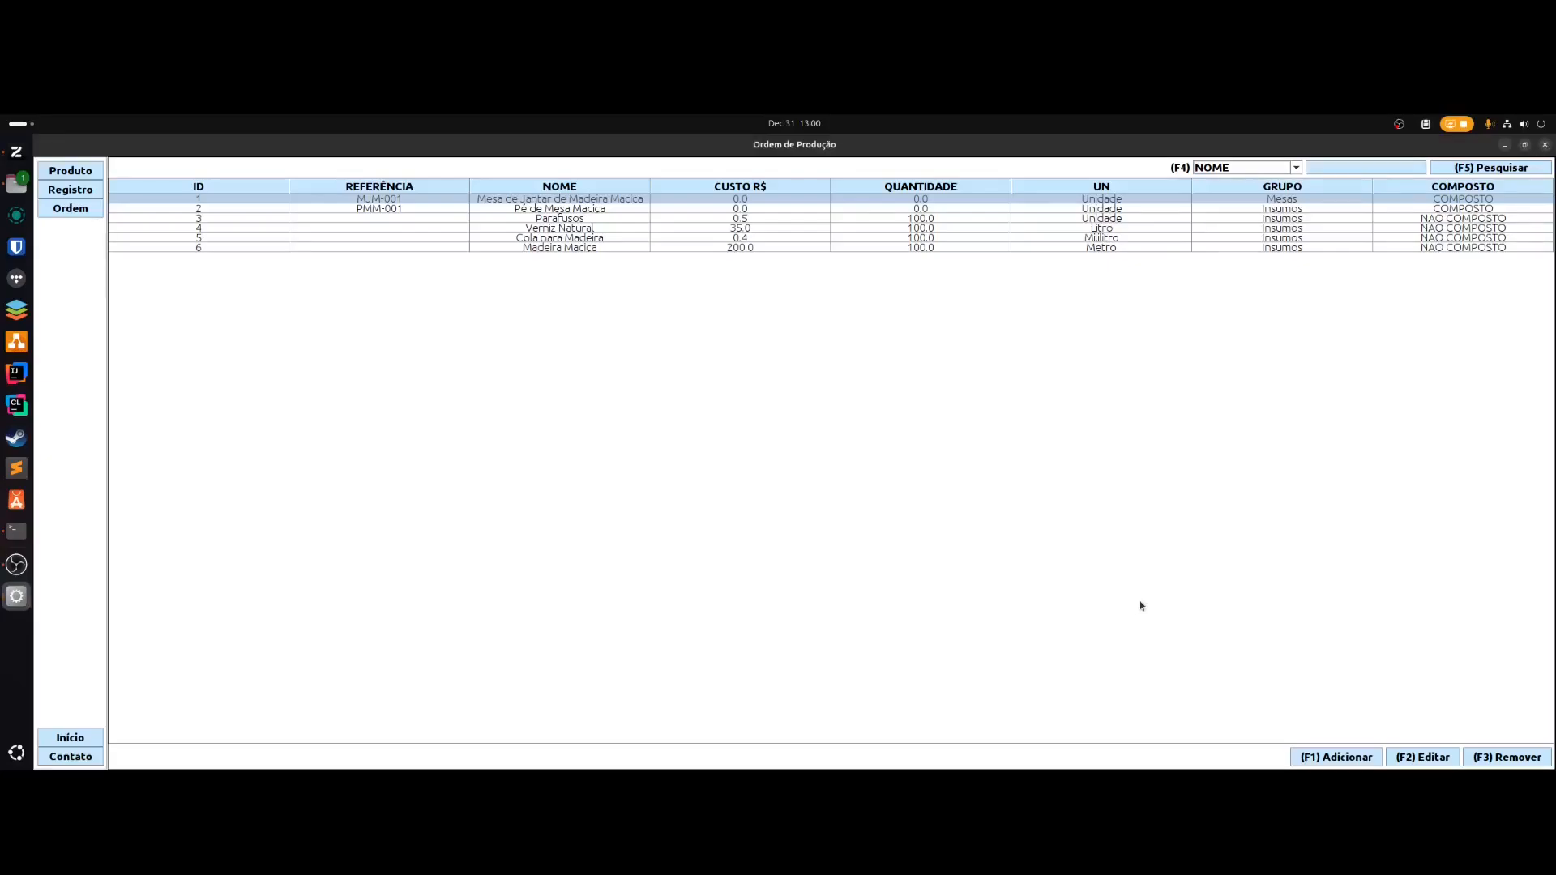
pyautogui.press('Down')
pyautogui.press('F2')
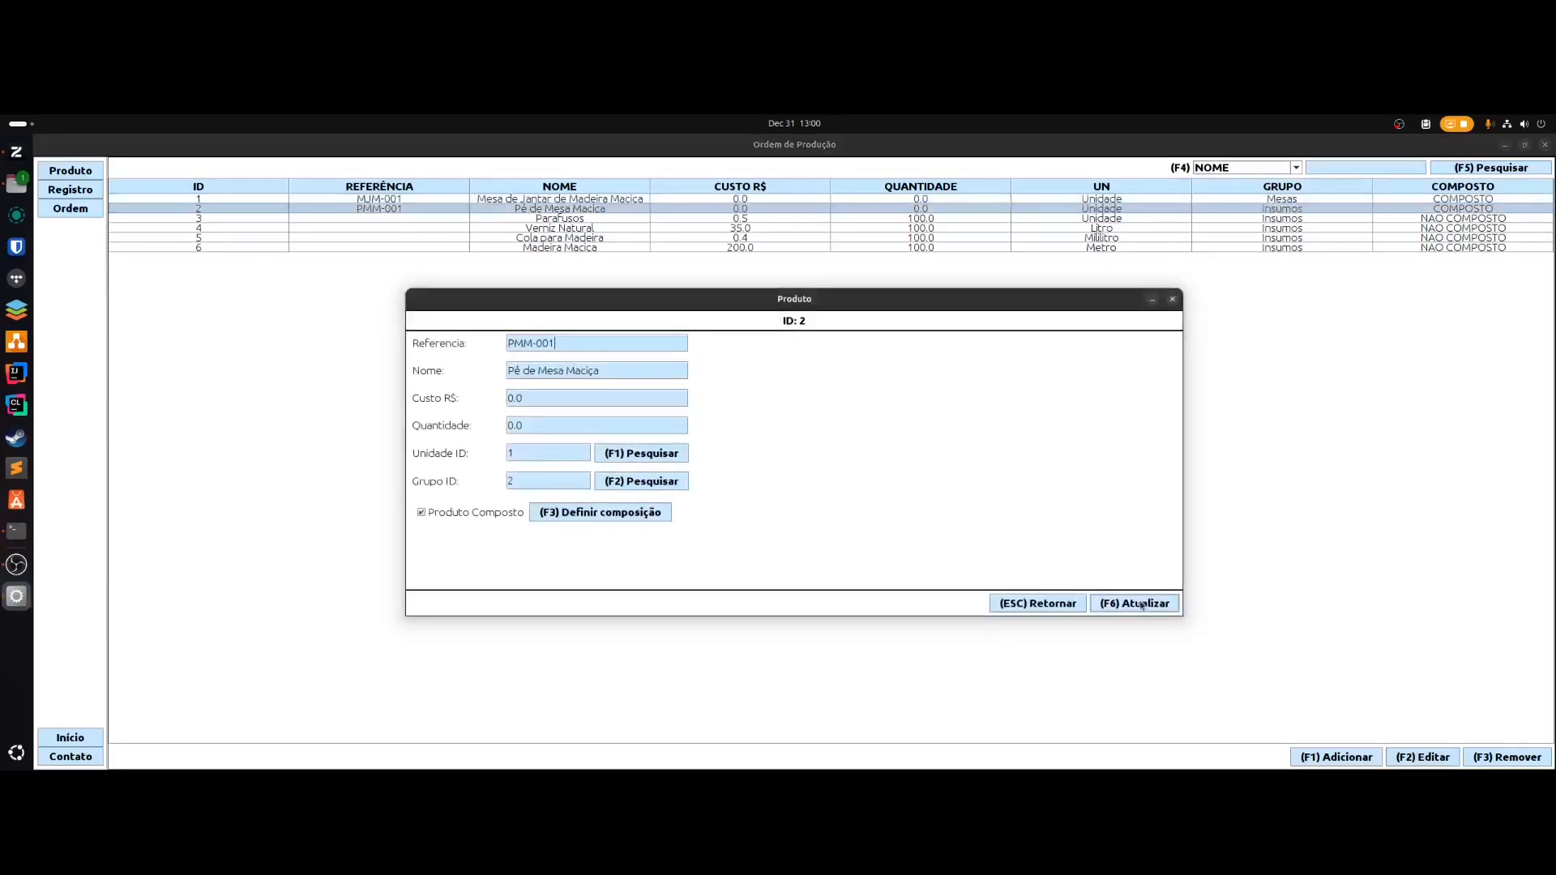
# - View Pé de Mesa Maciça's components, Cola para Madeira and Verniz Natural, then close both windows
pyautogui.press('F5')
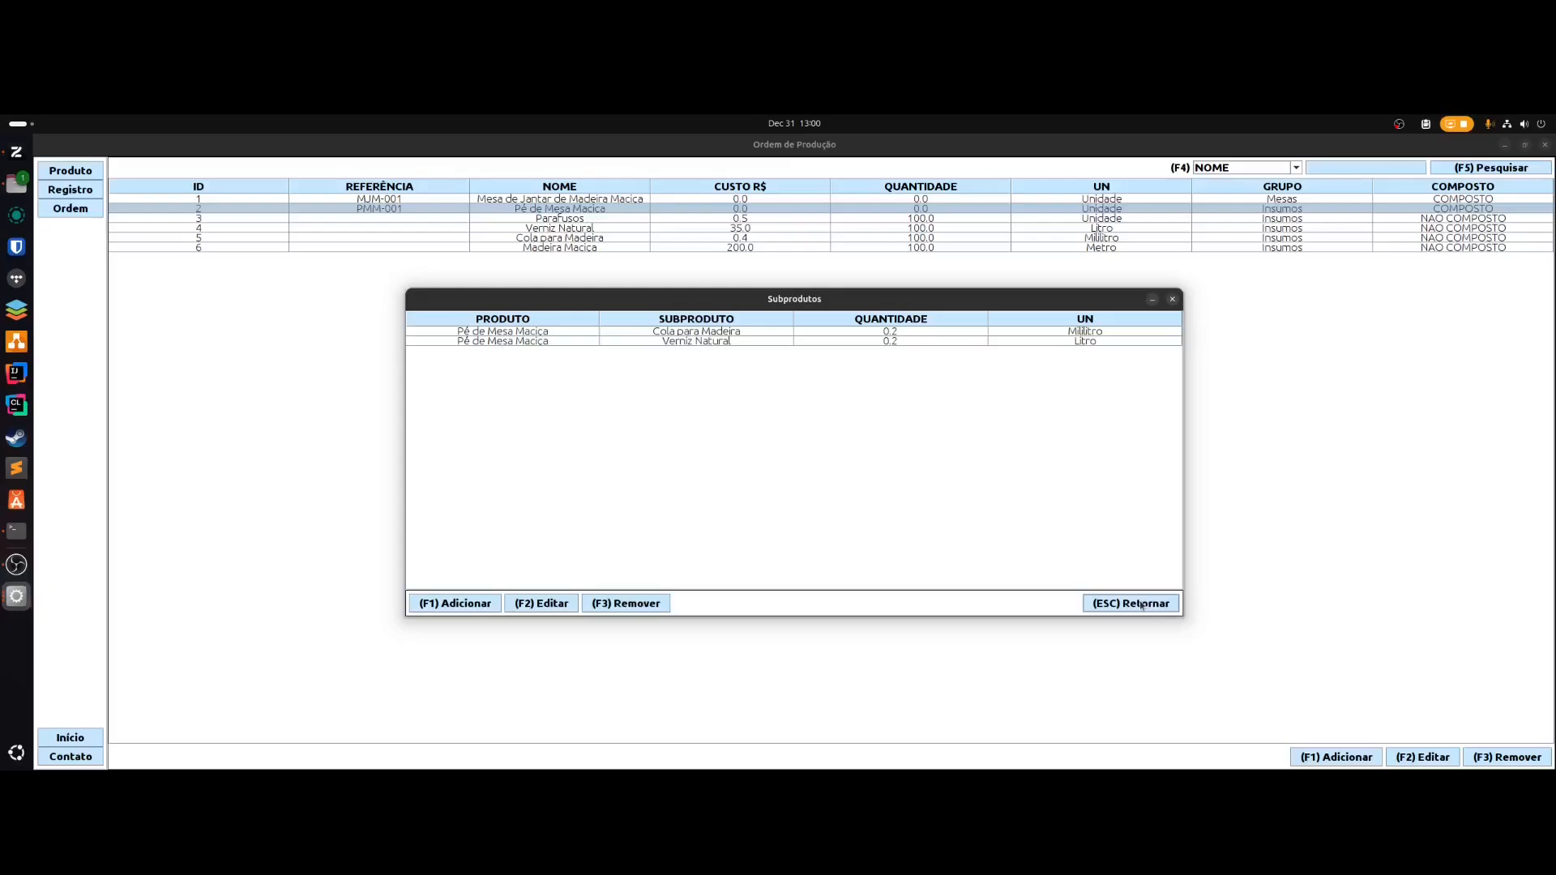
pyautogui.click(1140, 605)
pyautogui.click(1141, 605)
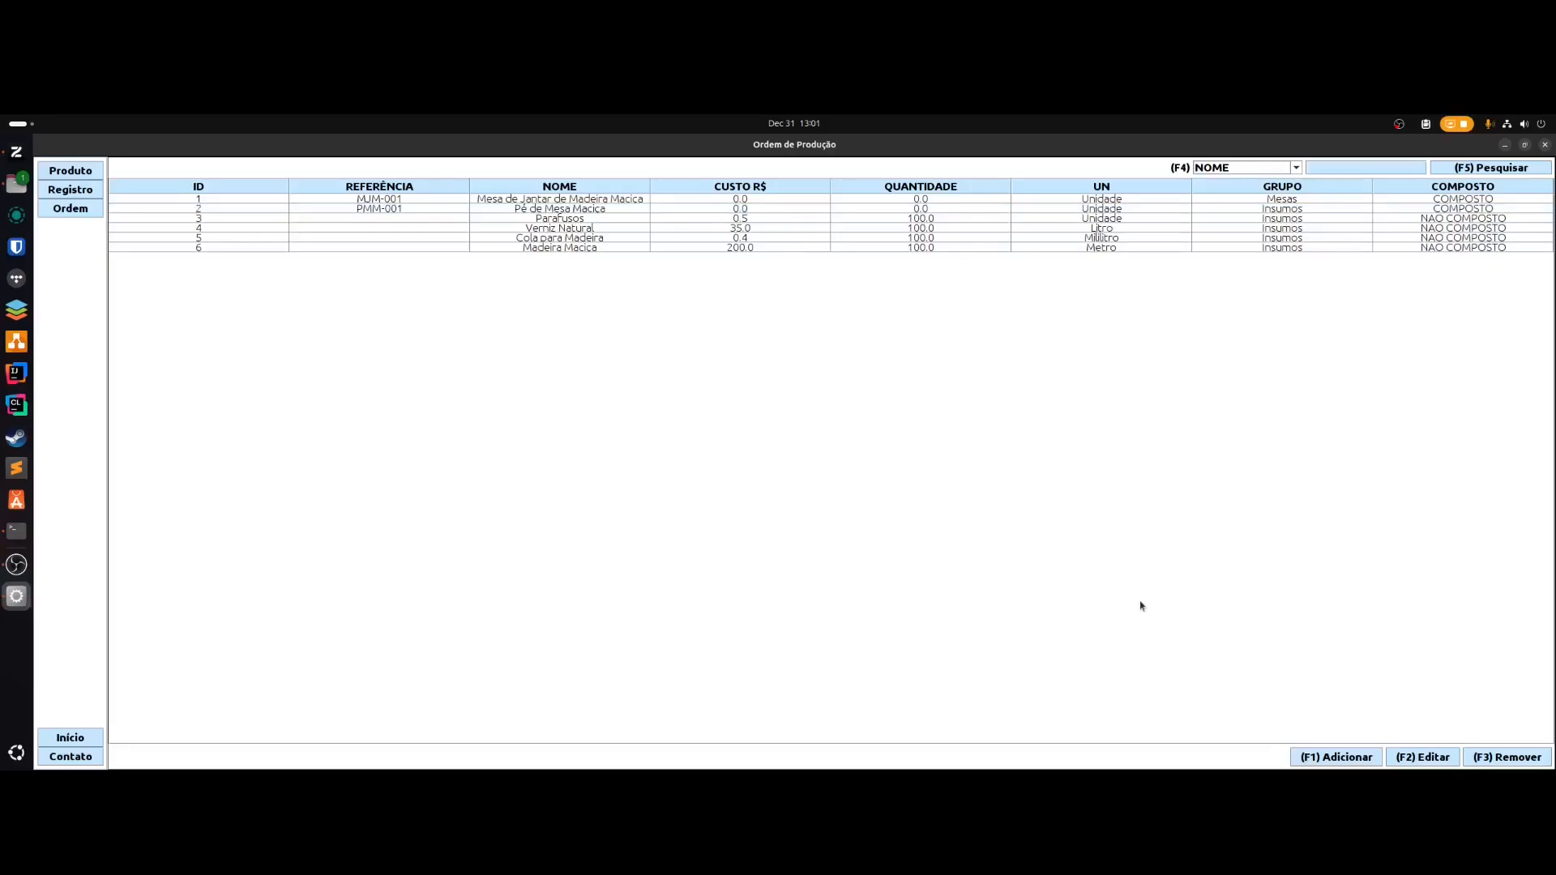
pyautogui.press('F4')
pyautogui.press('Down')
pyautogui.press('Down')
pyautogui.press('Down')
pyautogui.press('Up')
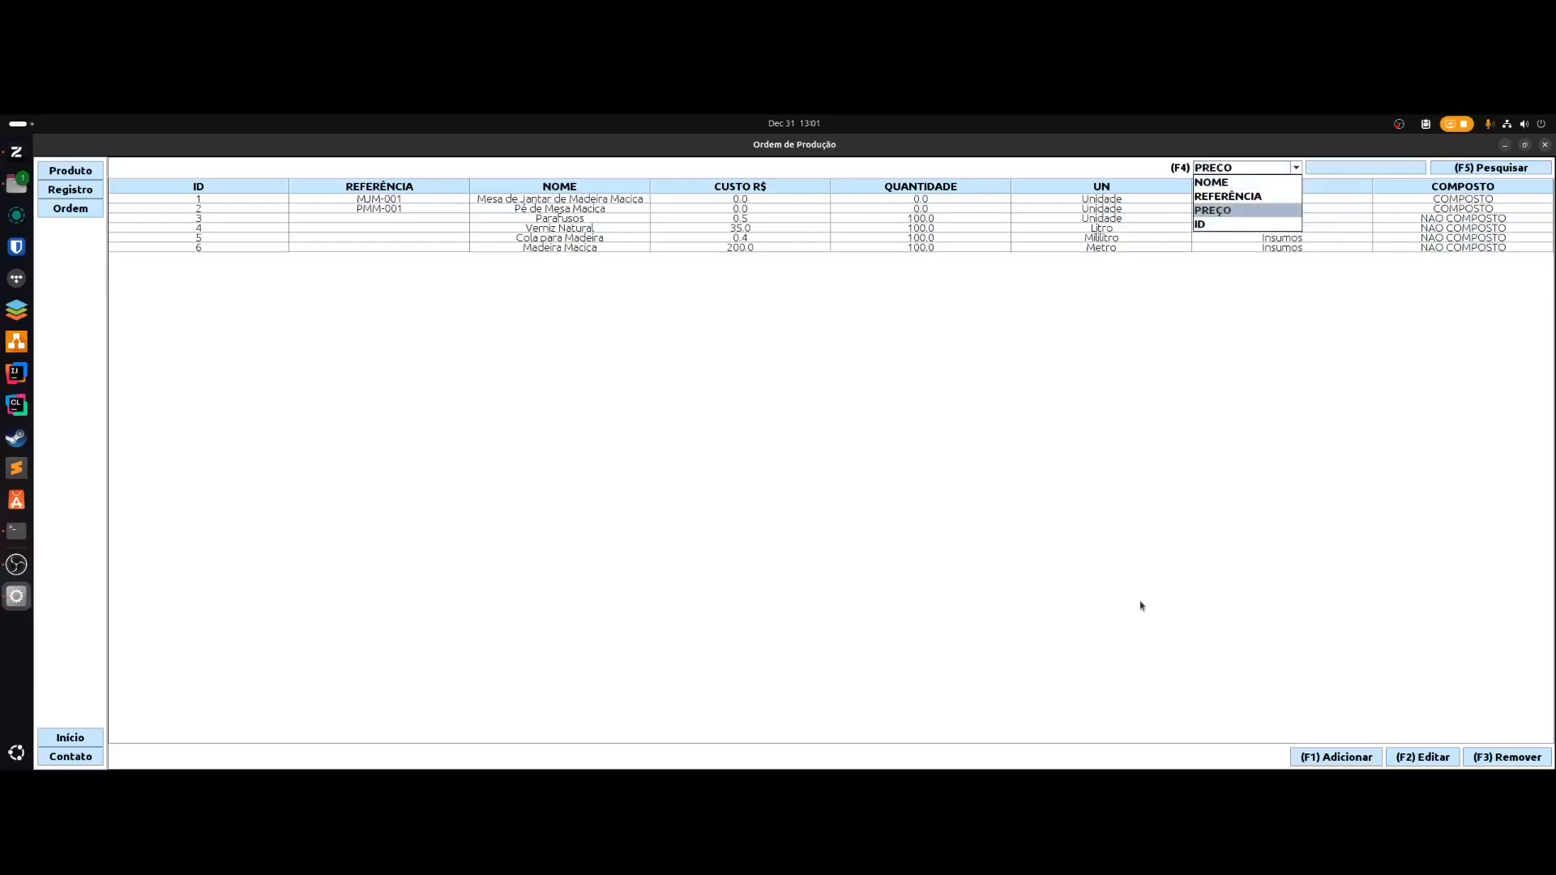
pyautogui.press('Up')
pyautogui.press('Up')
pyautogui.press('Return')
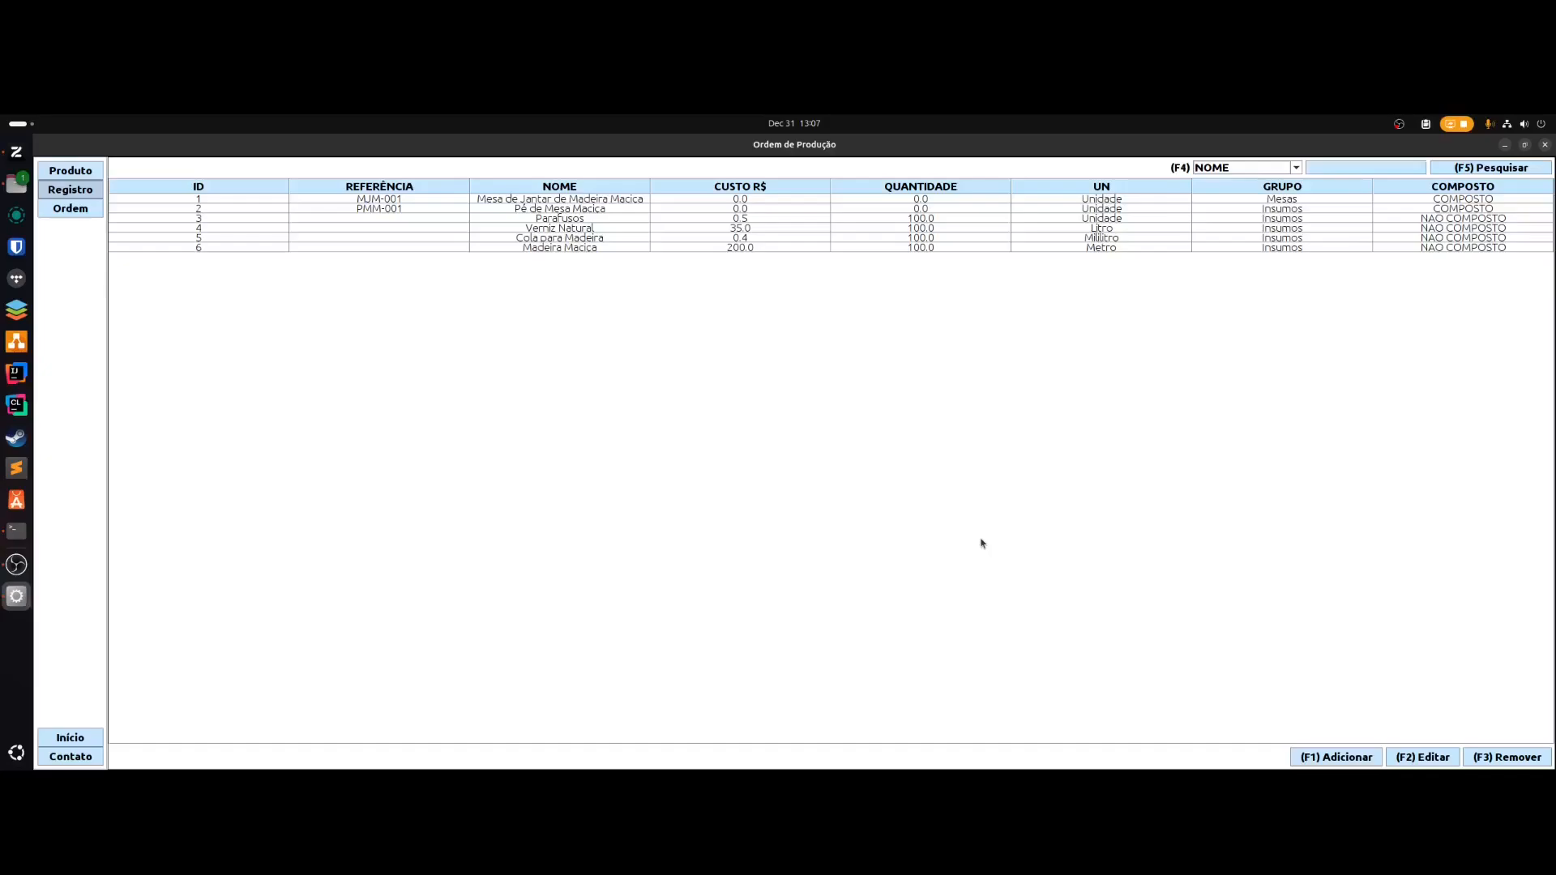
# - Start a new CLIENTE record; verify a valid document number after an invalid attempt
pyautogui.press('space')
pyautogui.press('F1')
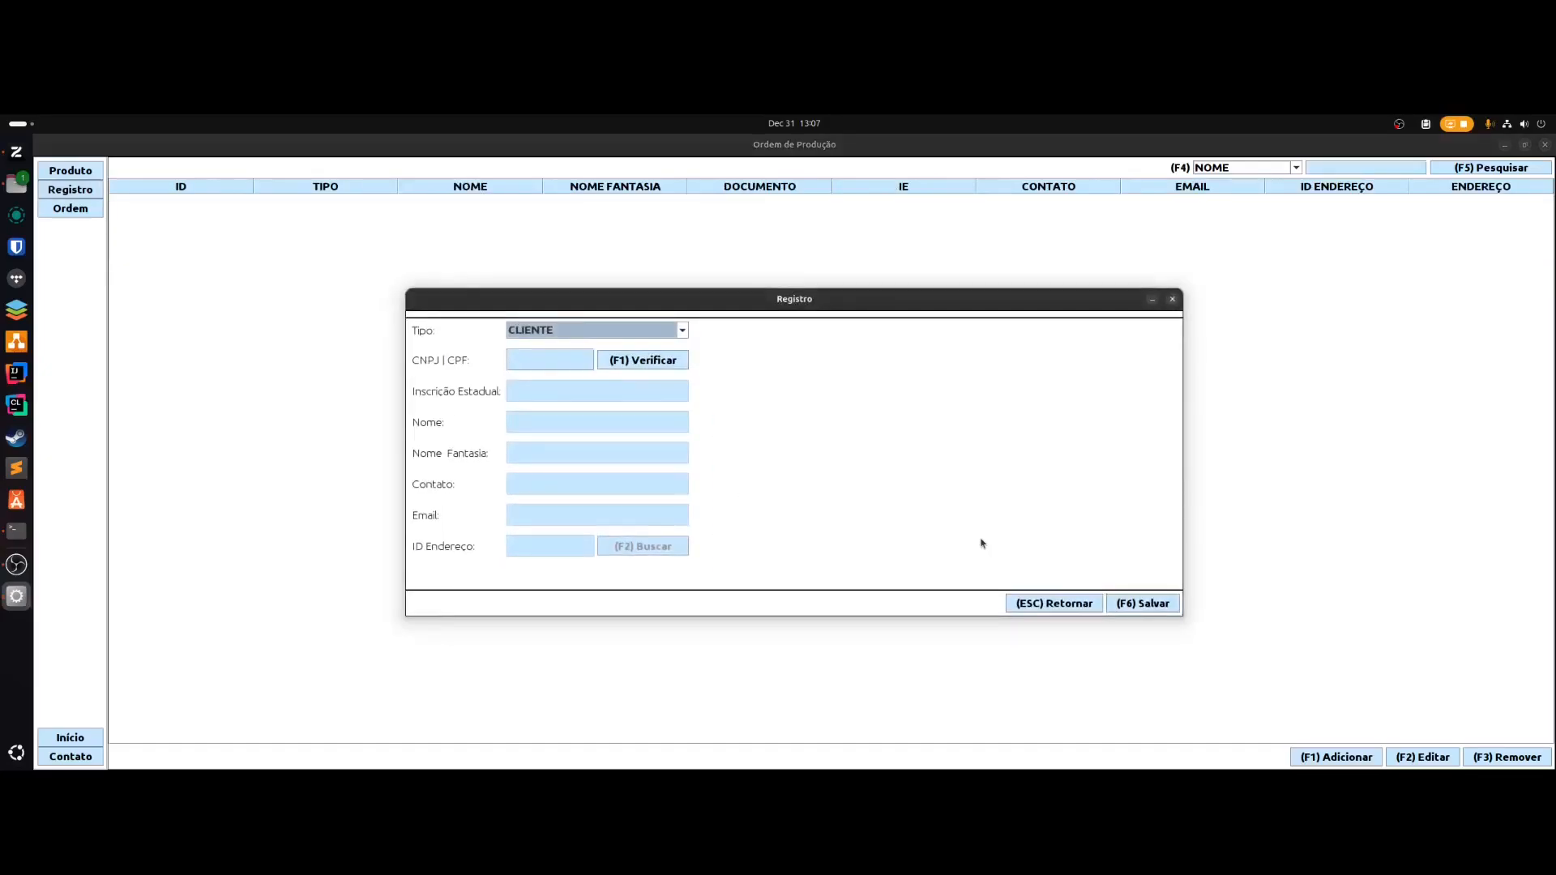
pyautogui.press('Down')
pyautogui.press('Down')
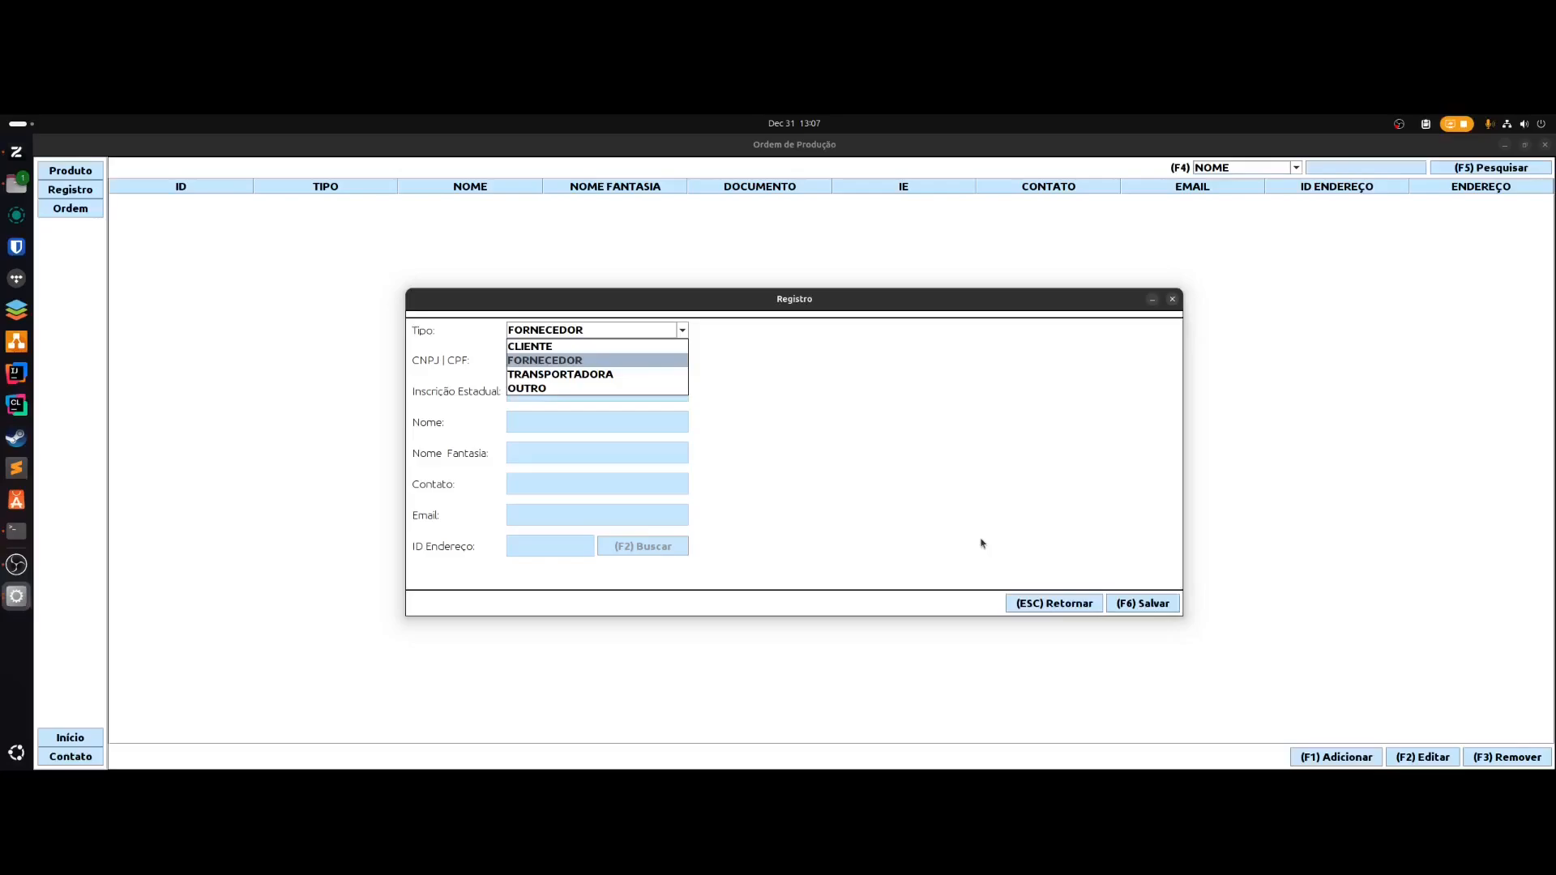
pyautogui.press('Up')
pyautogui.press('Tab')
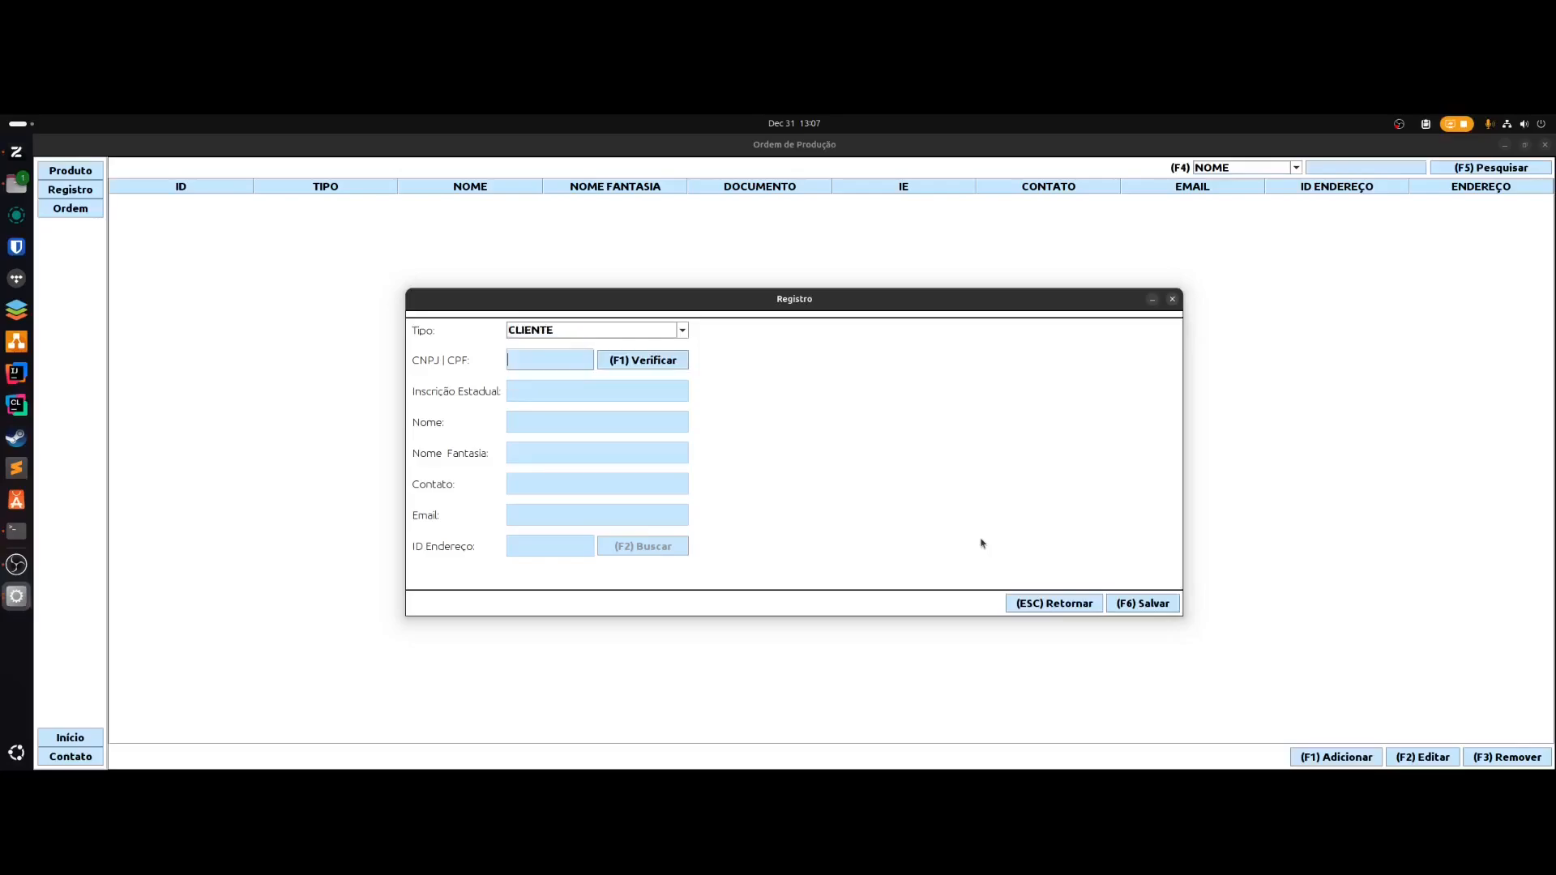
pyautogui.write('0000')
pyautogui.press('F1')
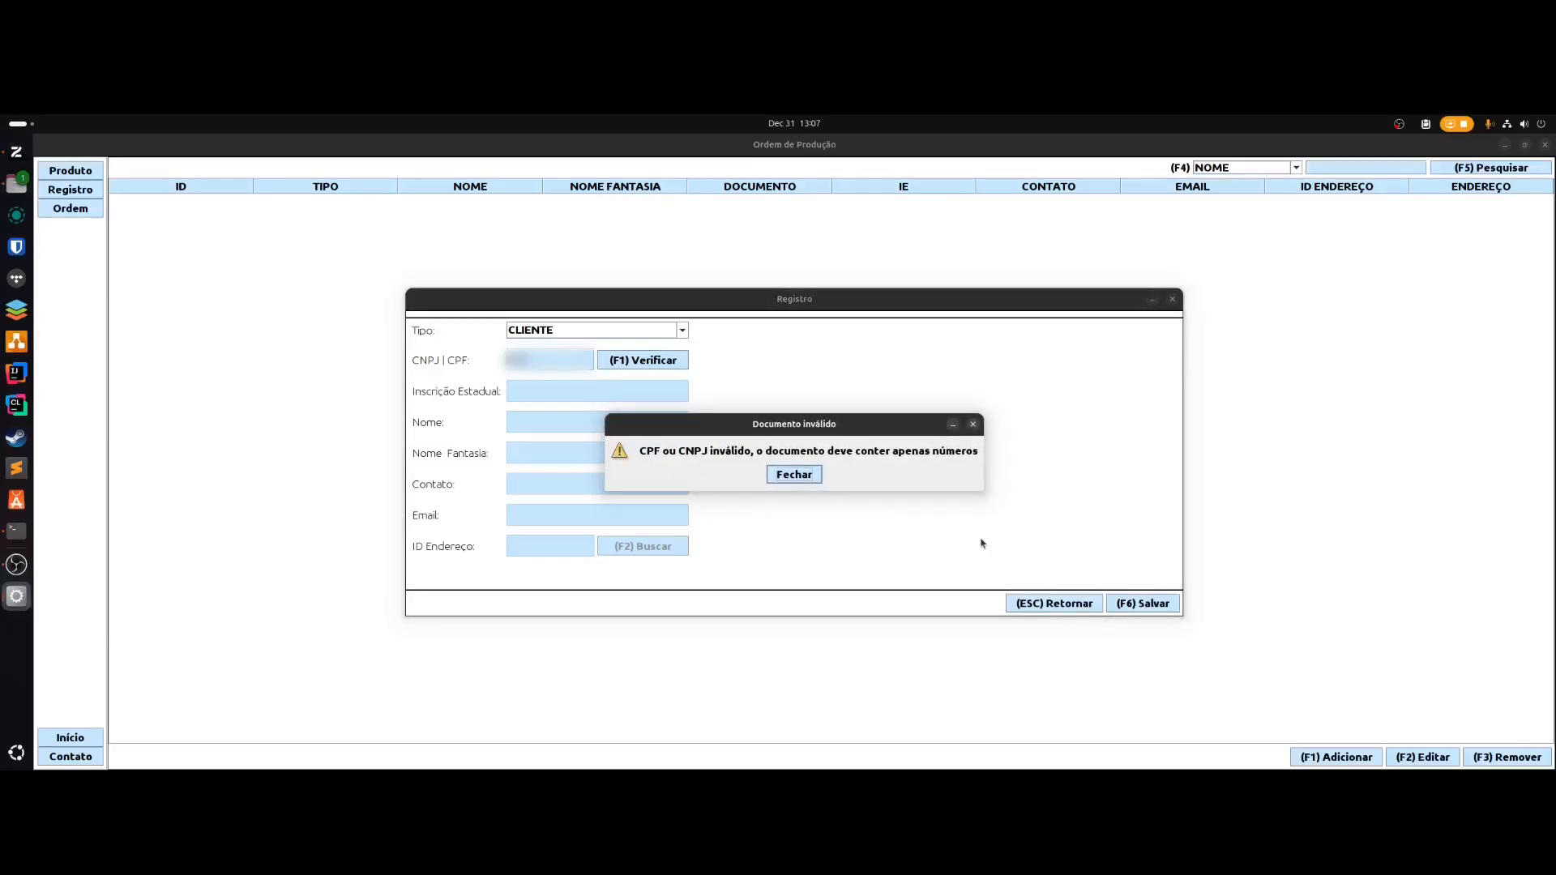
pyautogui.press('Return')
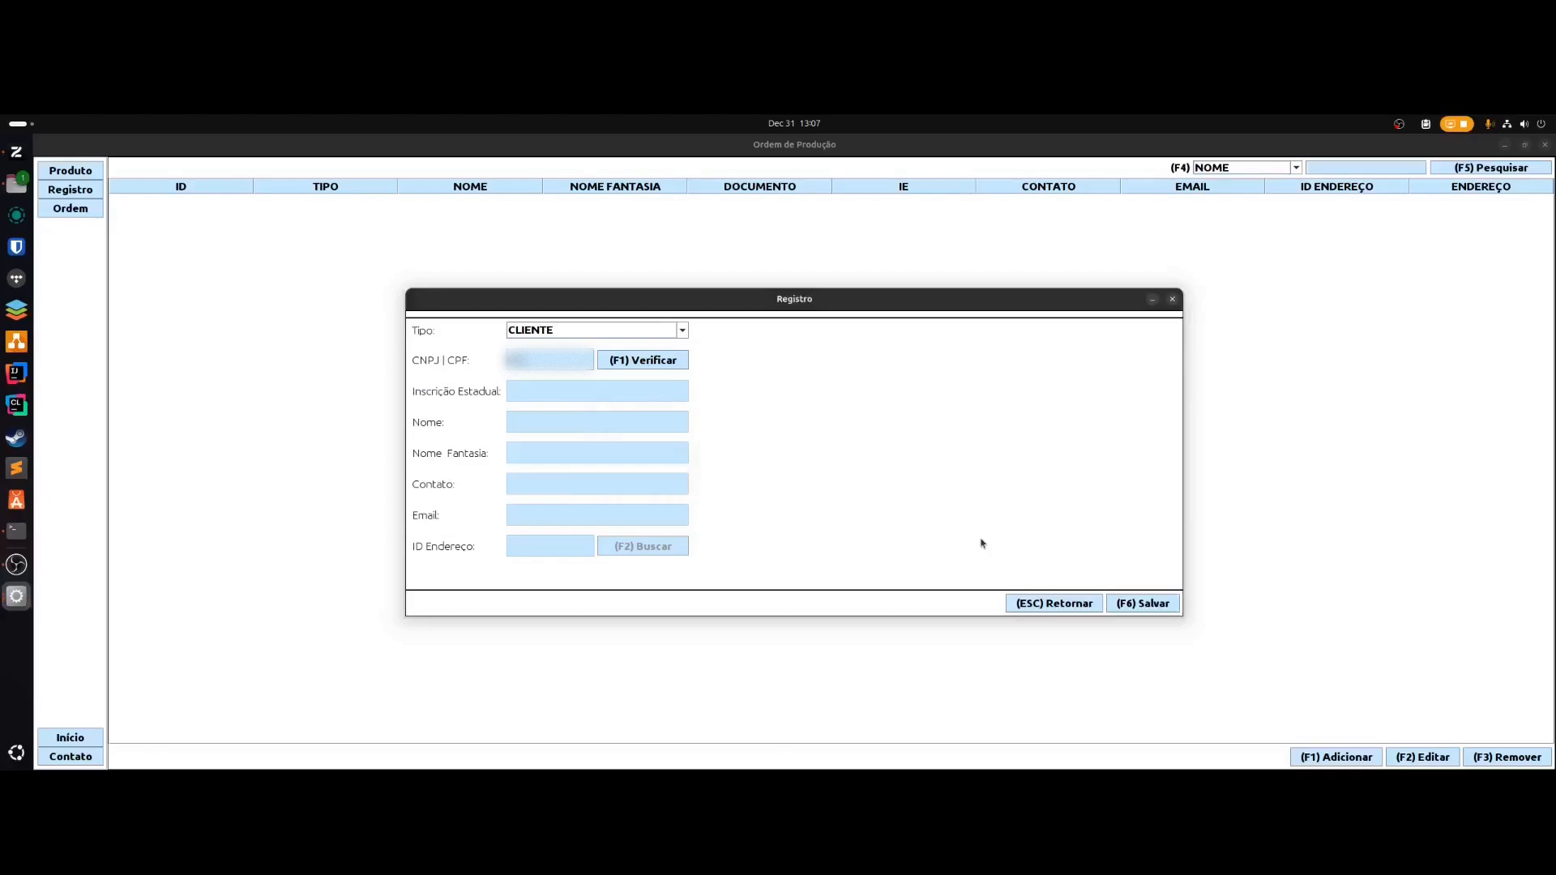
pyautogui.write('*******')
pyautogui.press('F1')
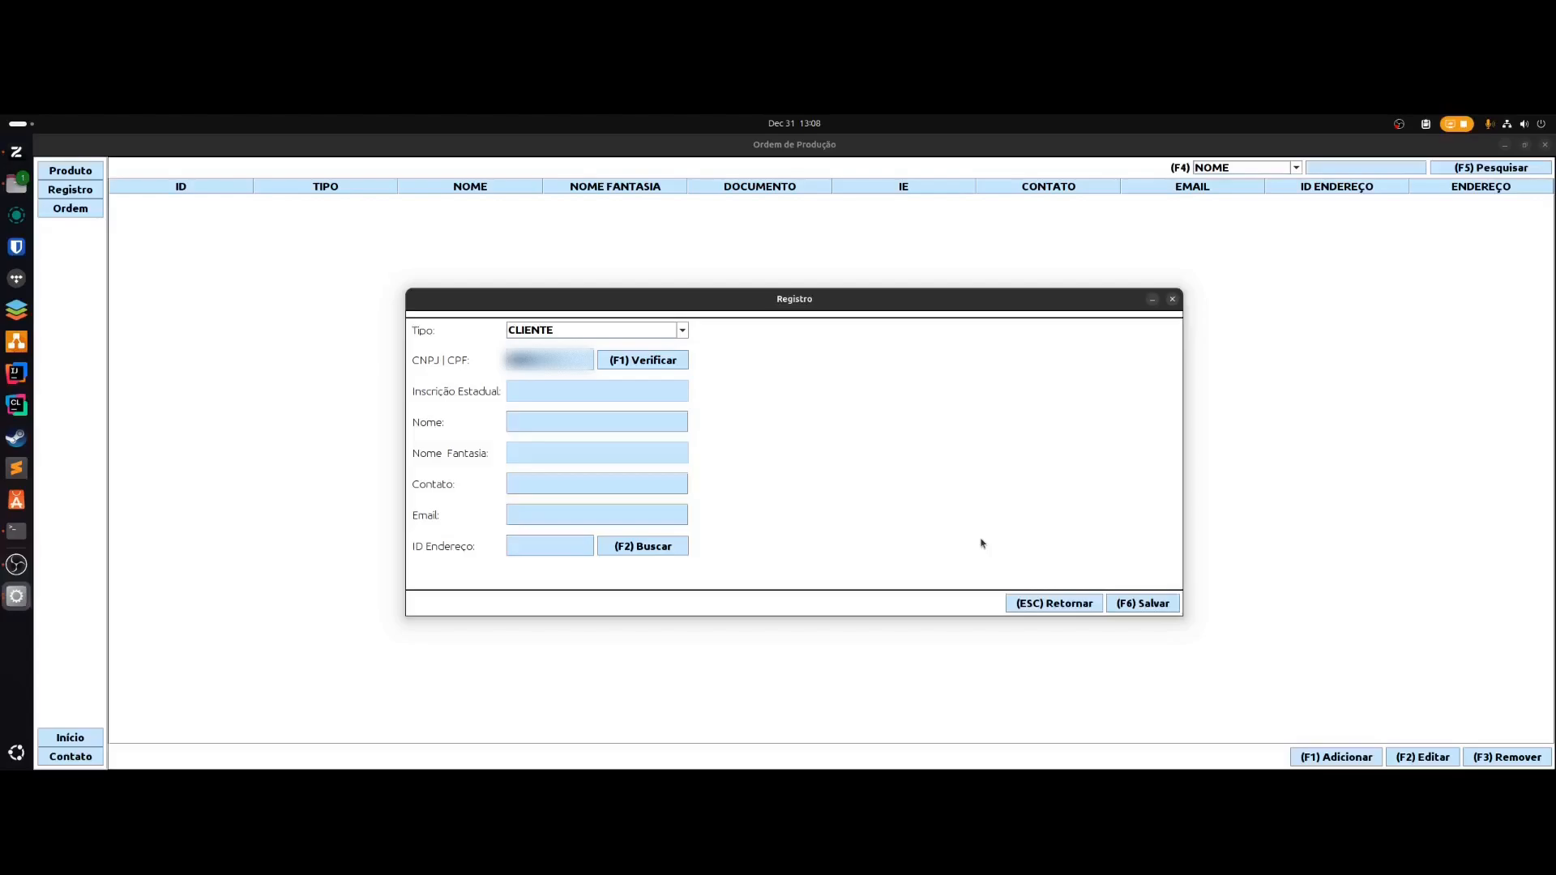
# - Enter the client's full name, contact phone and e-mail address
pyautogui.press('Tab')
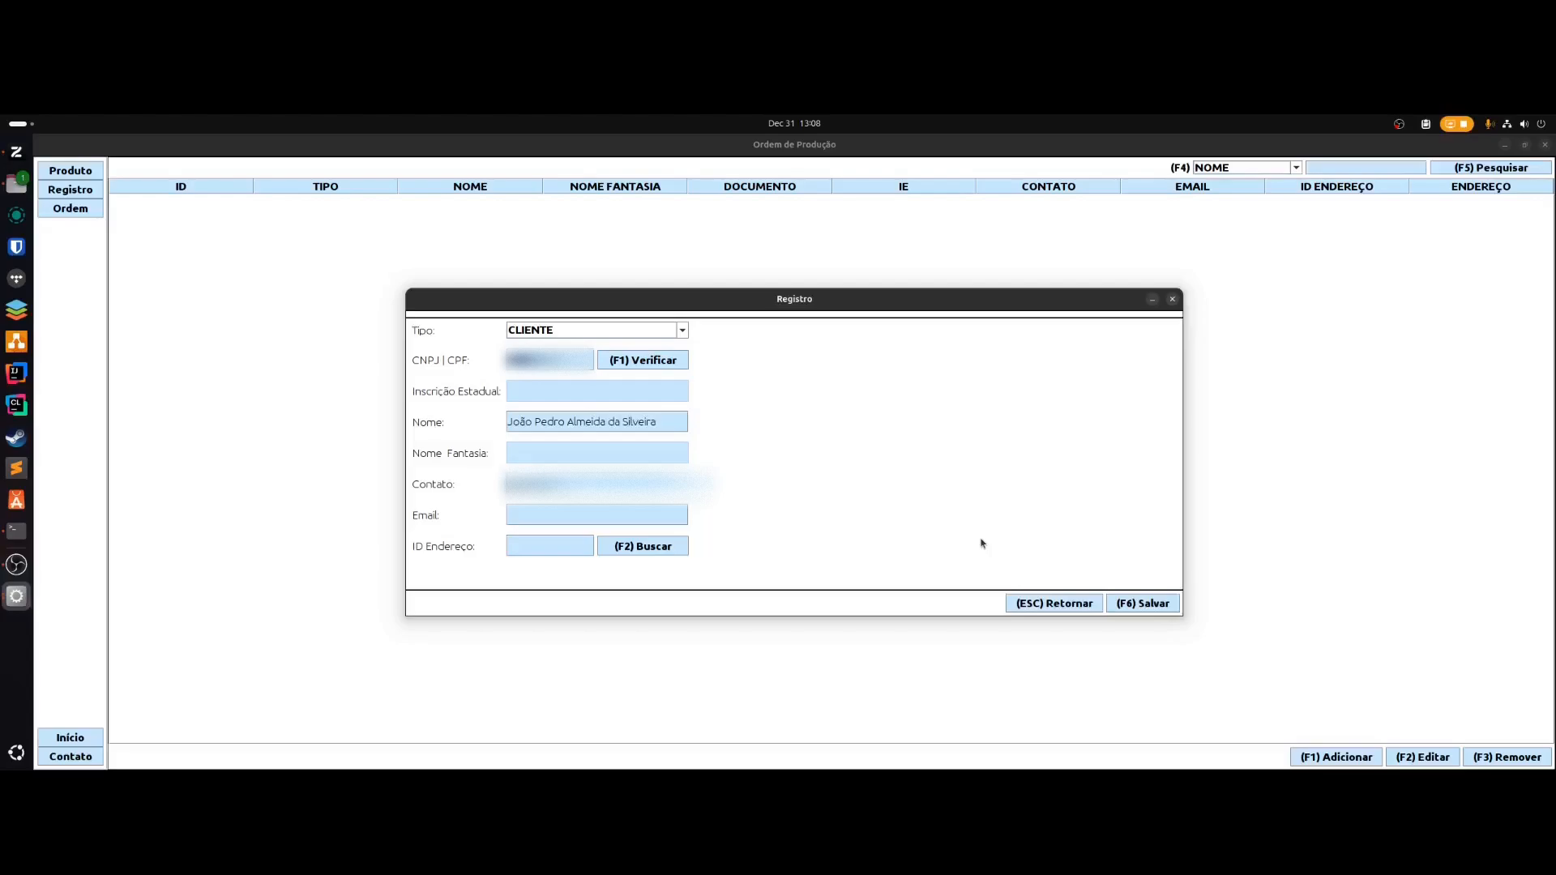
pyautogui.write('9')
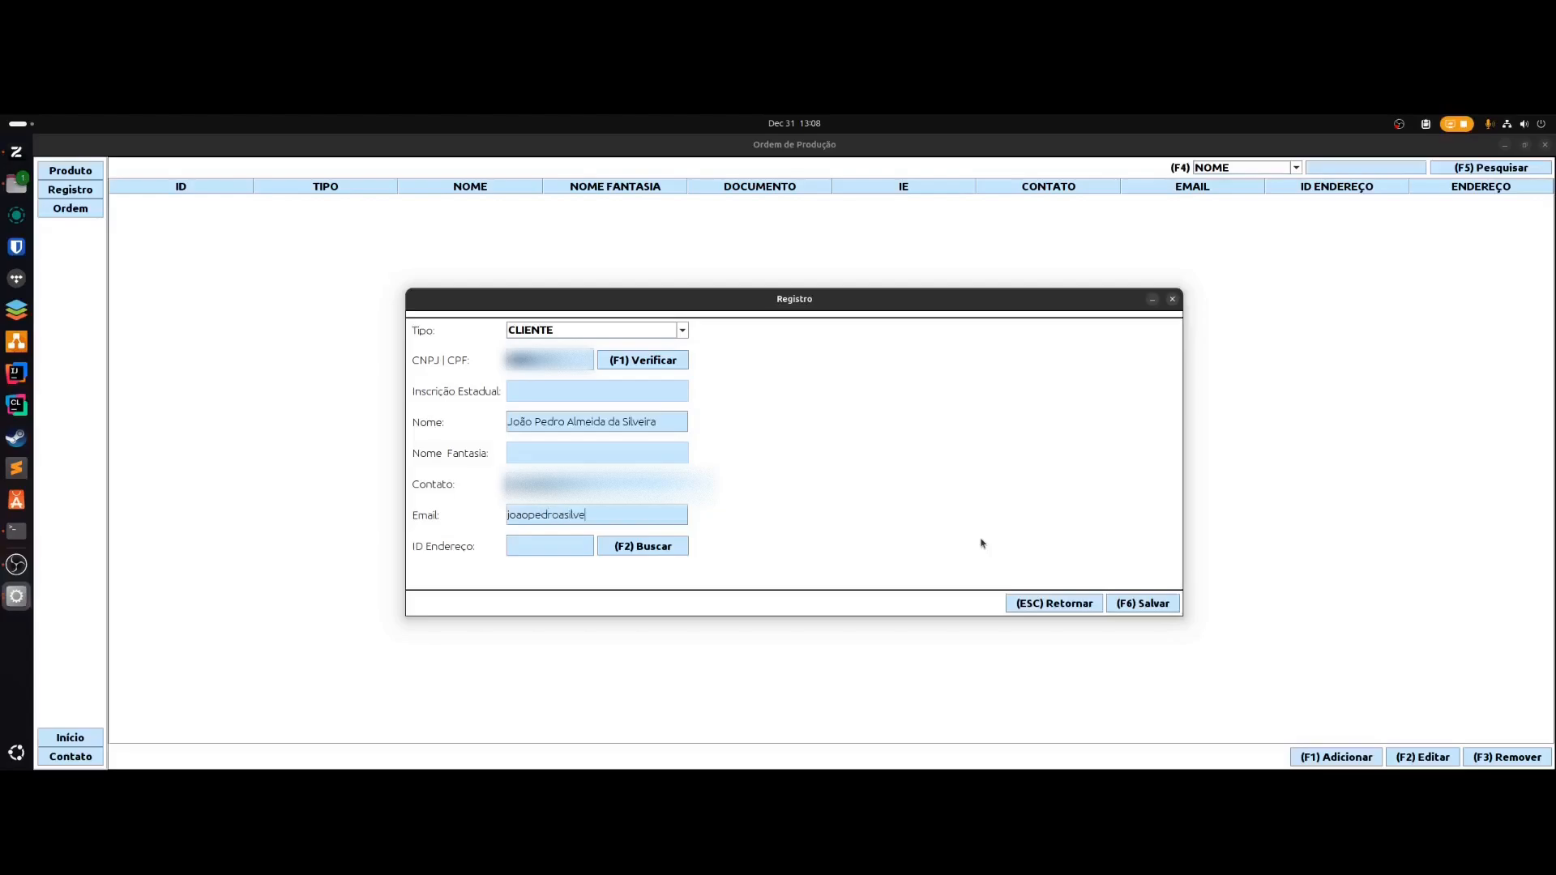
# - Register a new address from postal code 95207050, filling in its street number
pyautogui.press('F2')
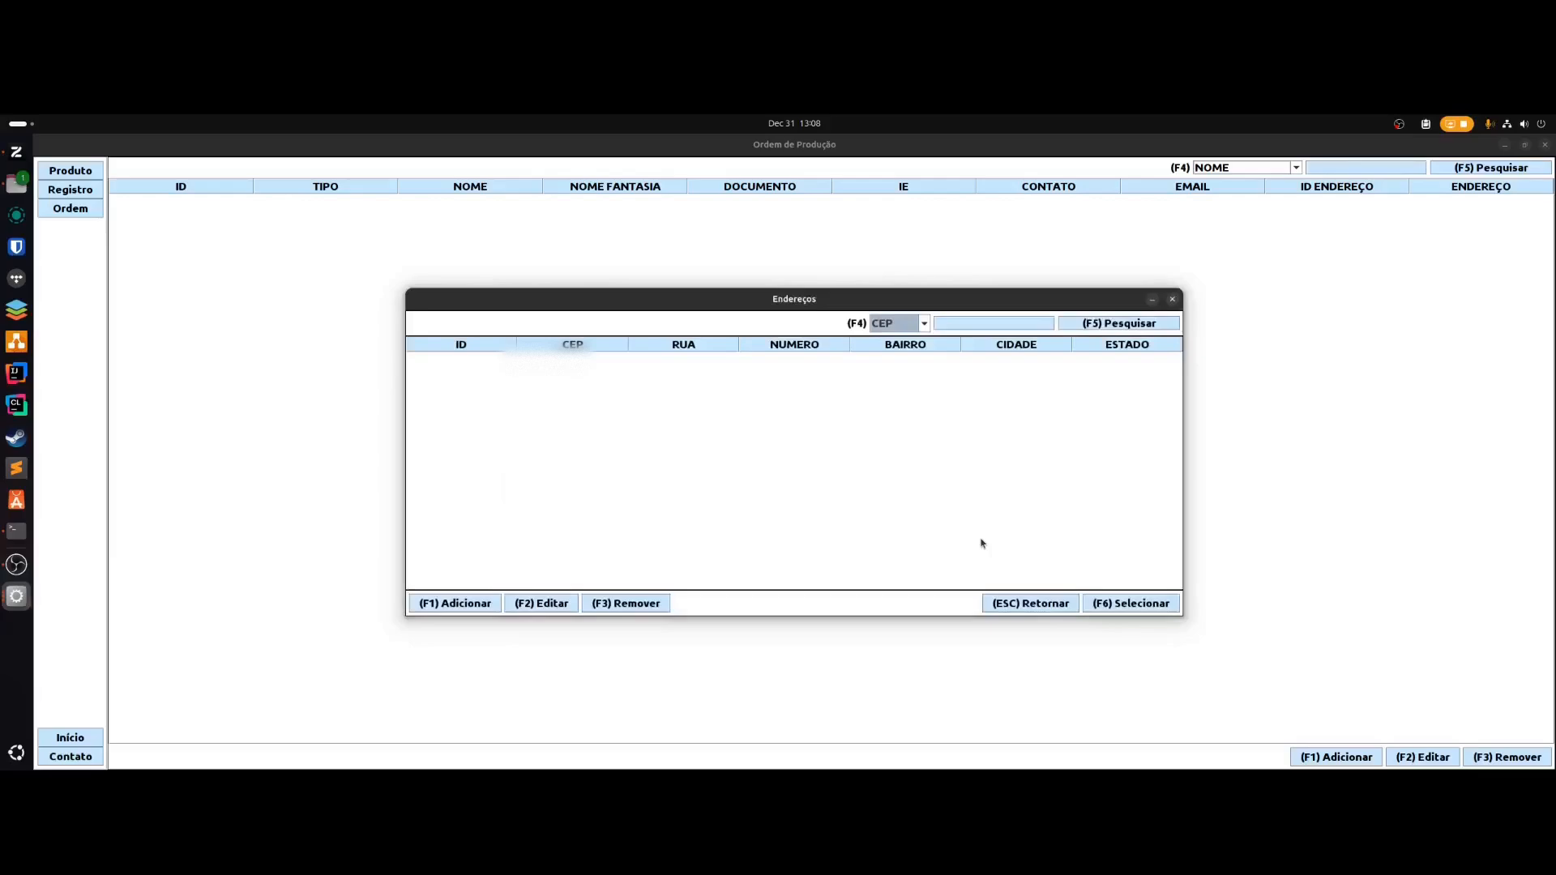
pyautogui.press('F1')
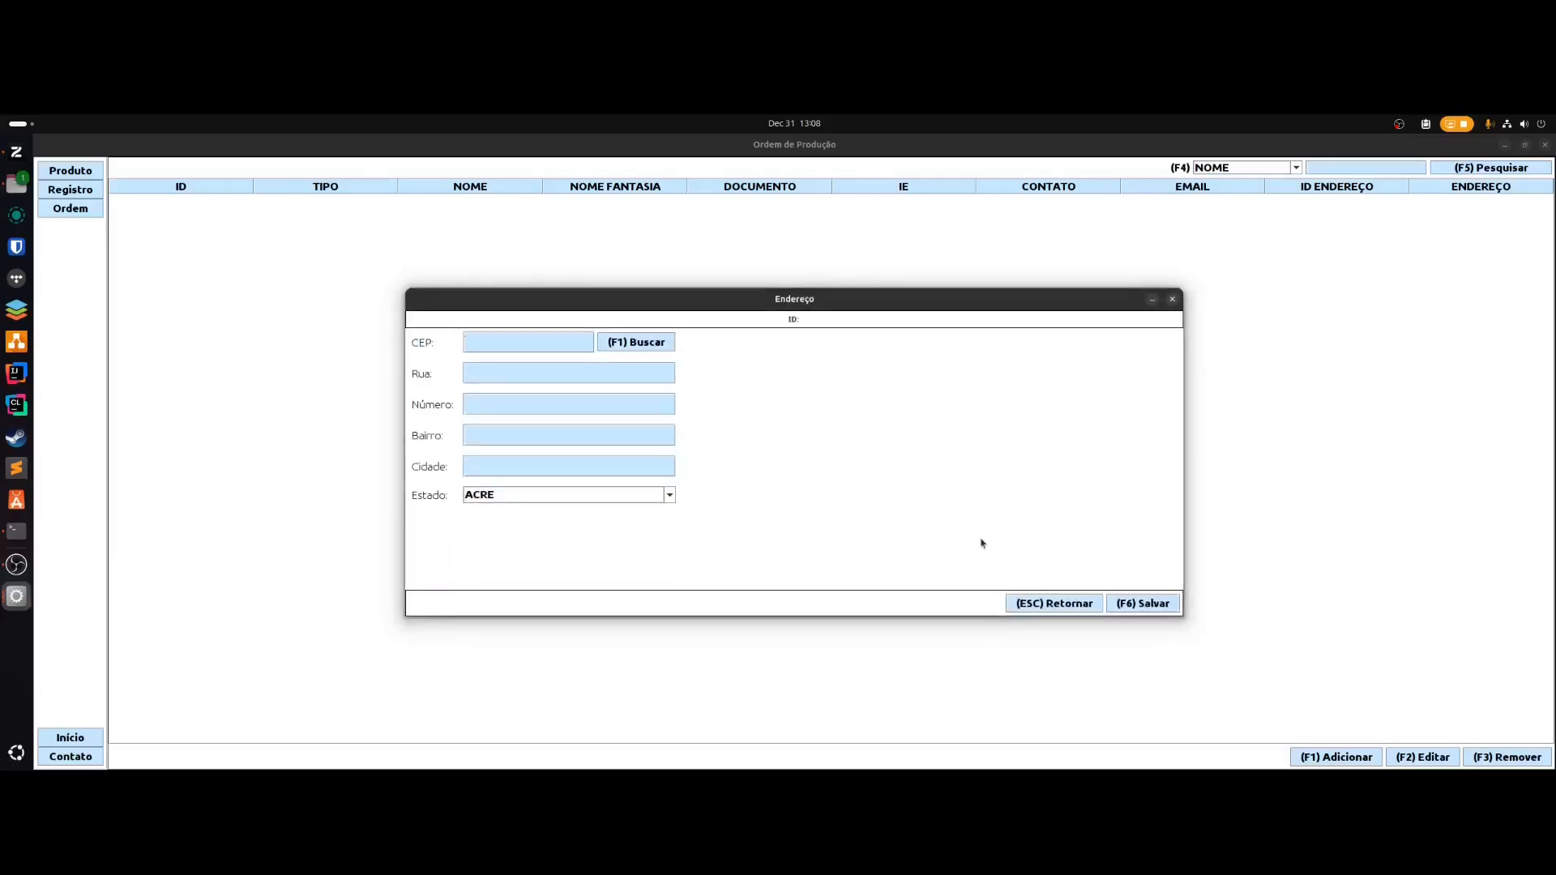
pyautogui.write('95207050')
pyautogui.press('F1')
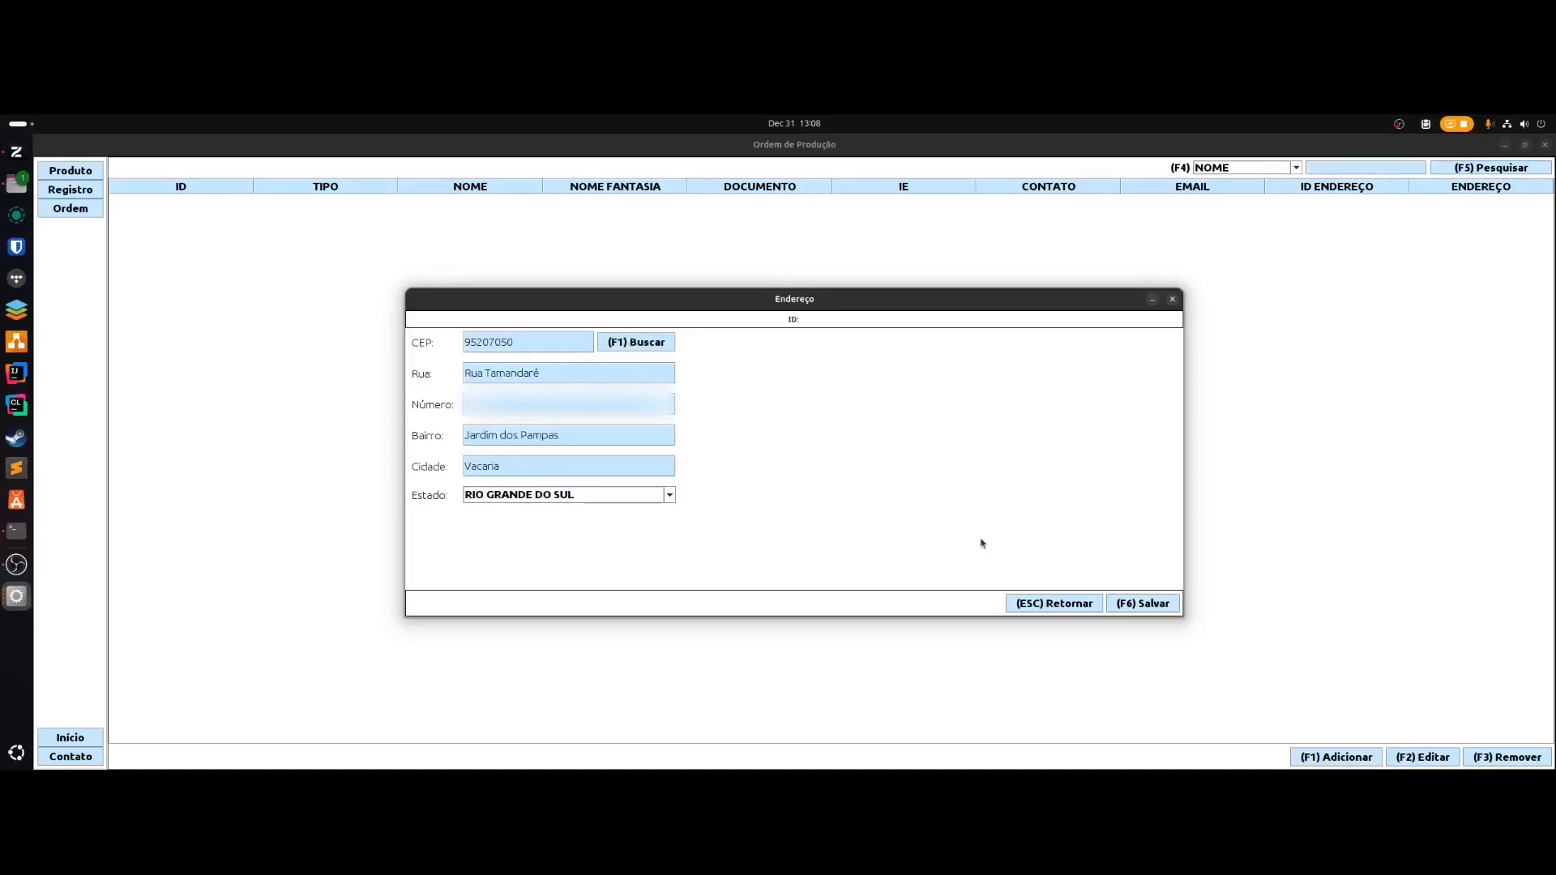
pyautogui.write('******')
pyautogui.press('F6')
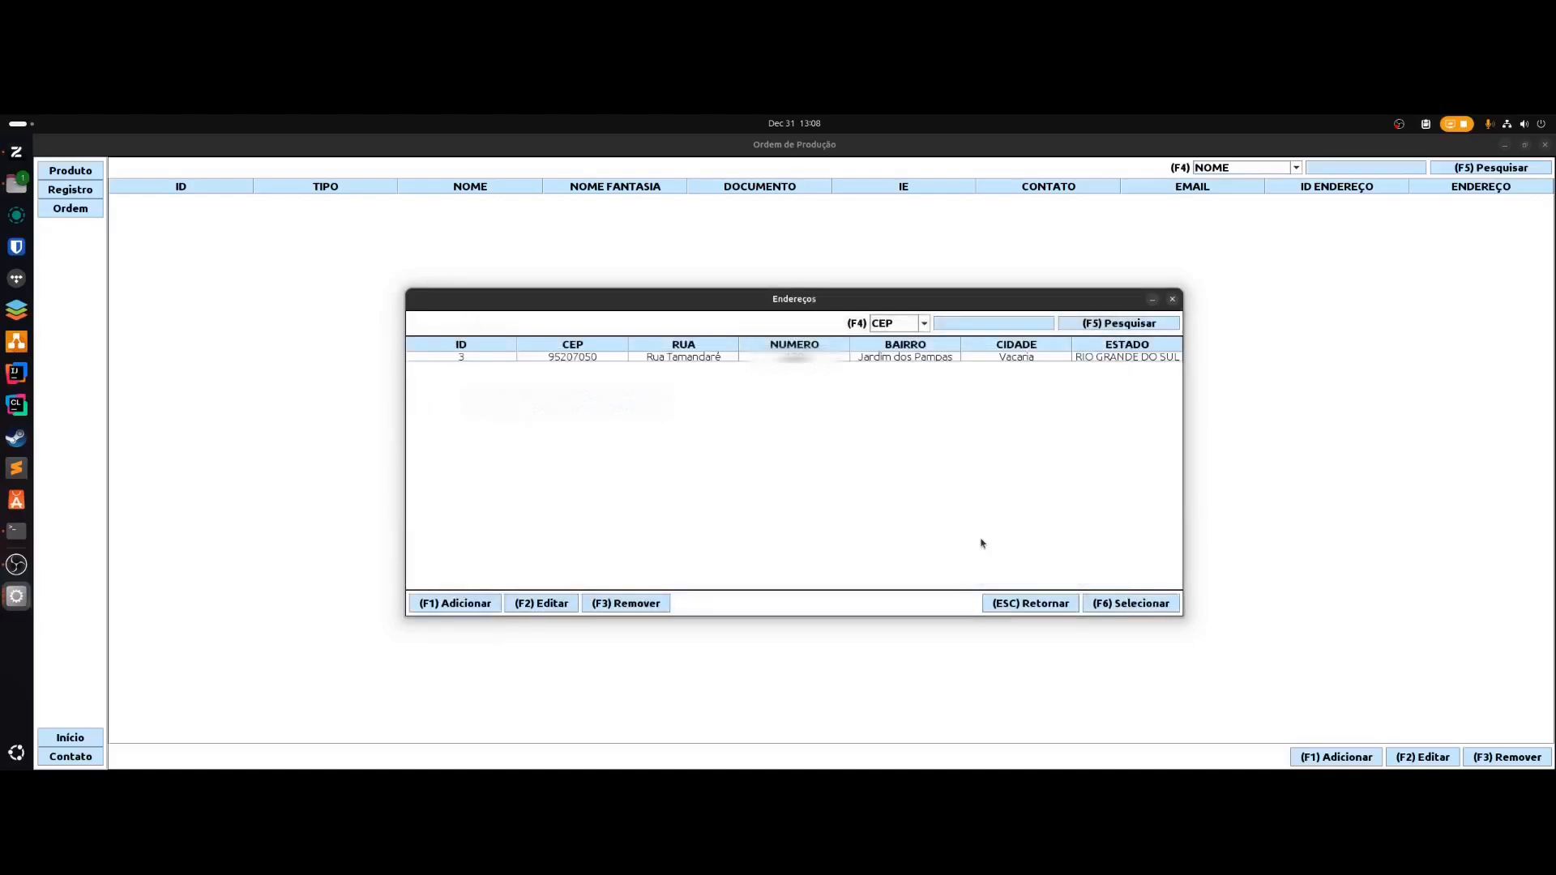
# - Attach the new address to the client, close the client form, and start another record
pyautogui.press('F6')
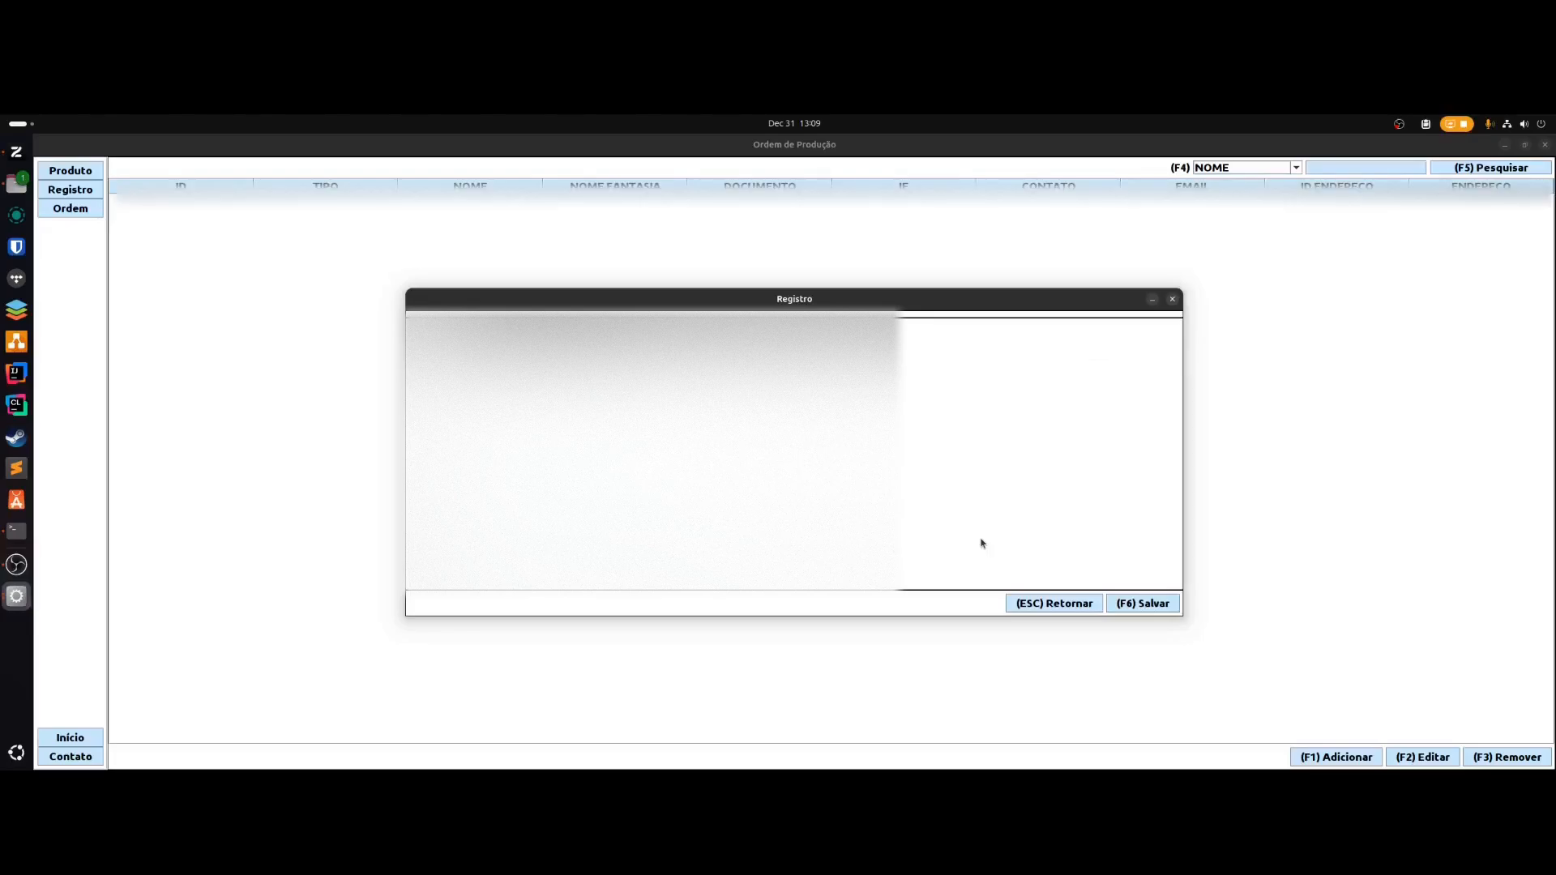
pyautogui.press('Escape')
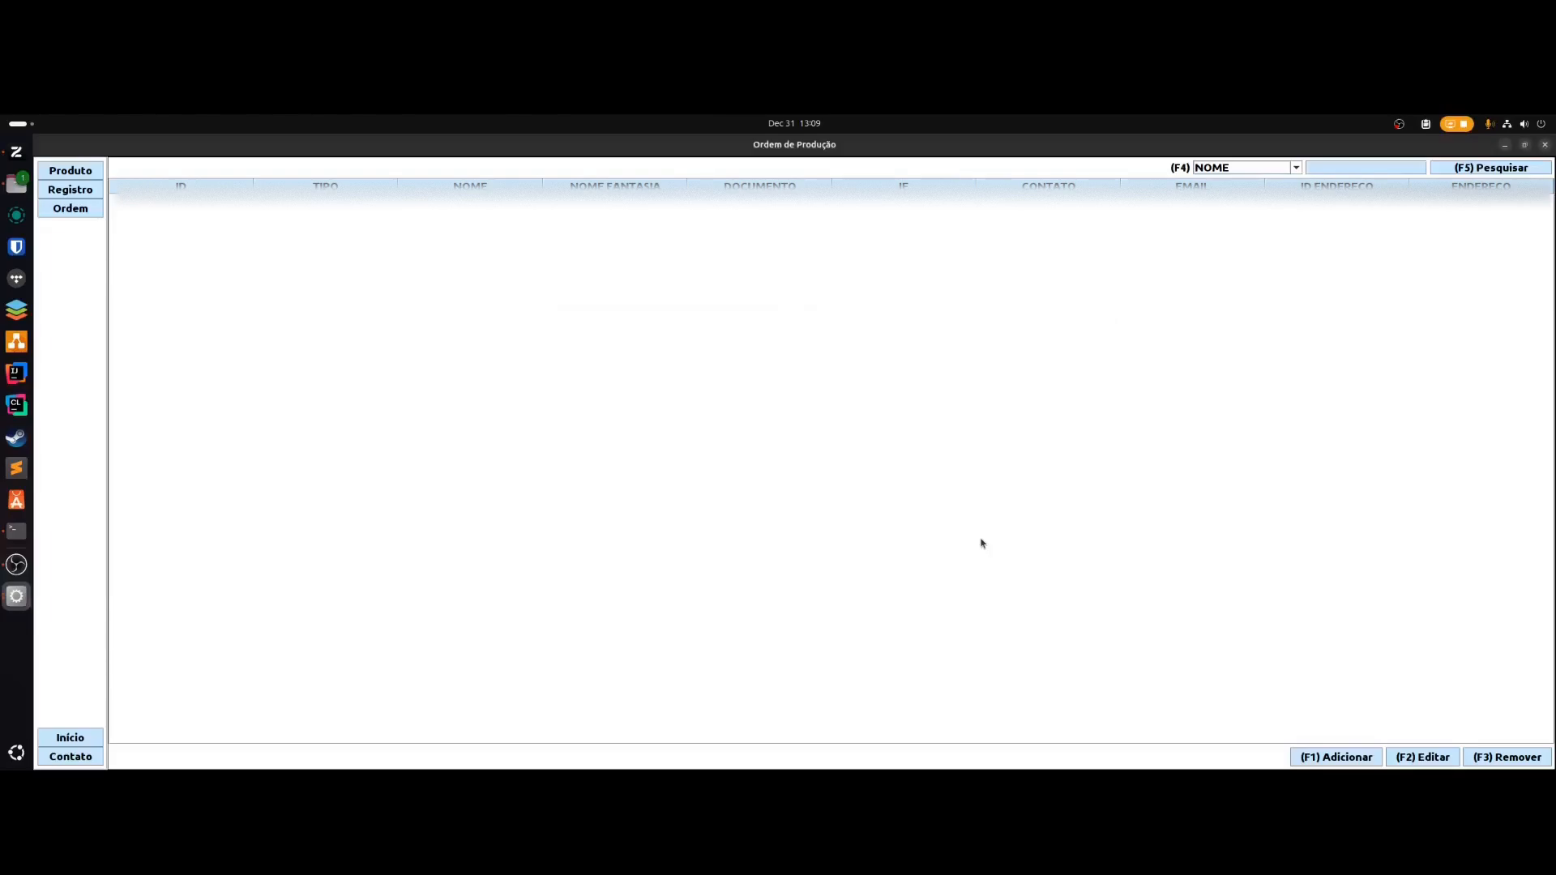
pyautogui.press('F1')
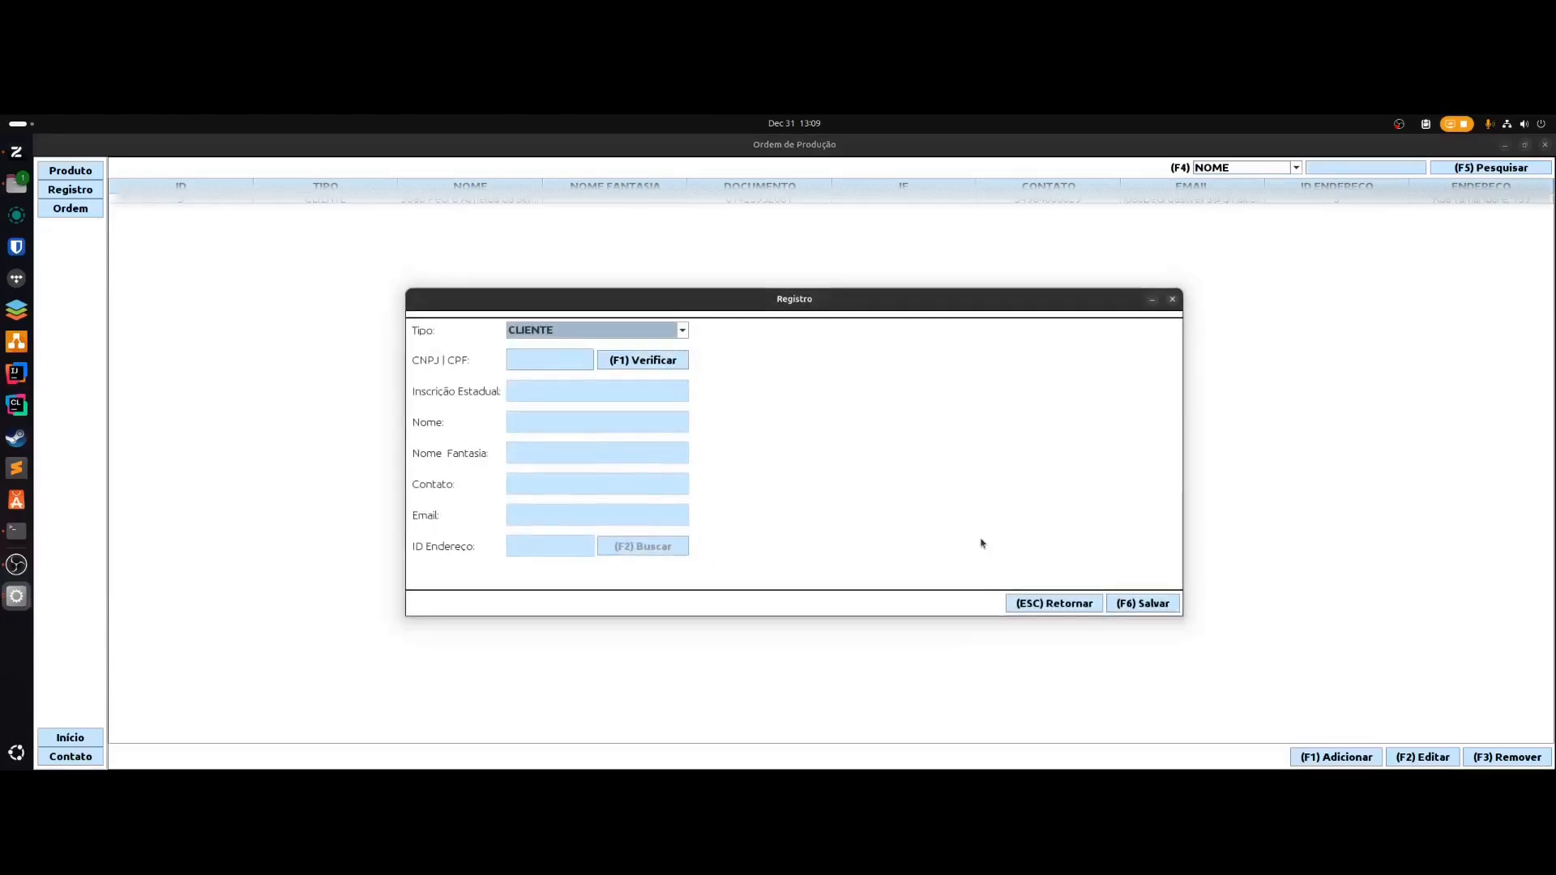
# - Paste the company's CNPJ, verify it, and fetch DOMPER CONSULTORIA E SISTEMAS's data
pyautogui.press('Tab')
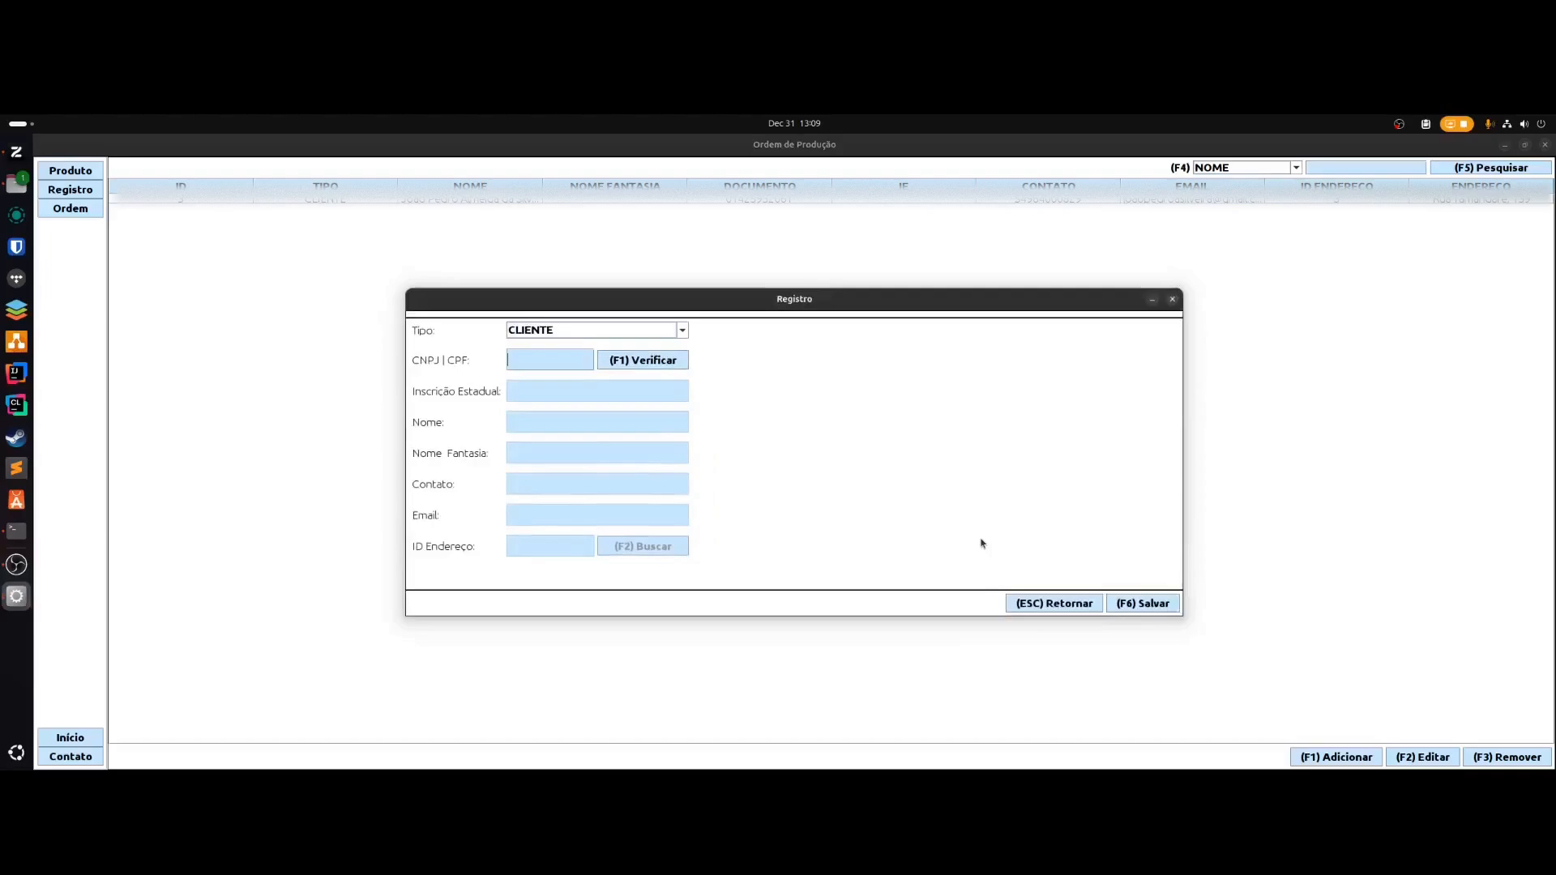
pyautogui.hotkey('ctrl', 'v')
pyautogui.press('F1')
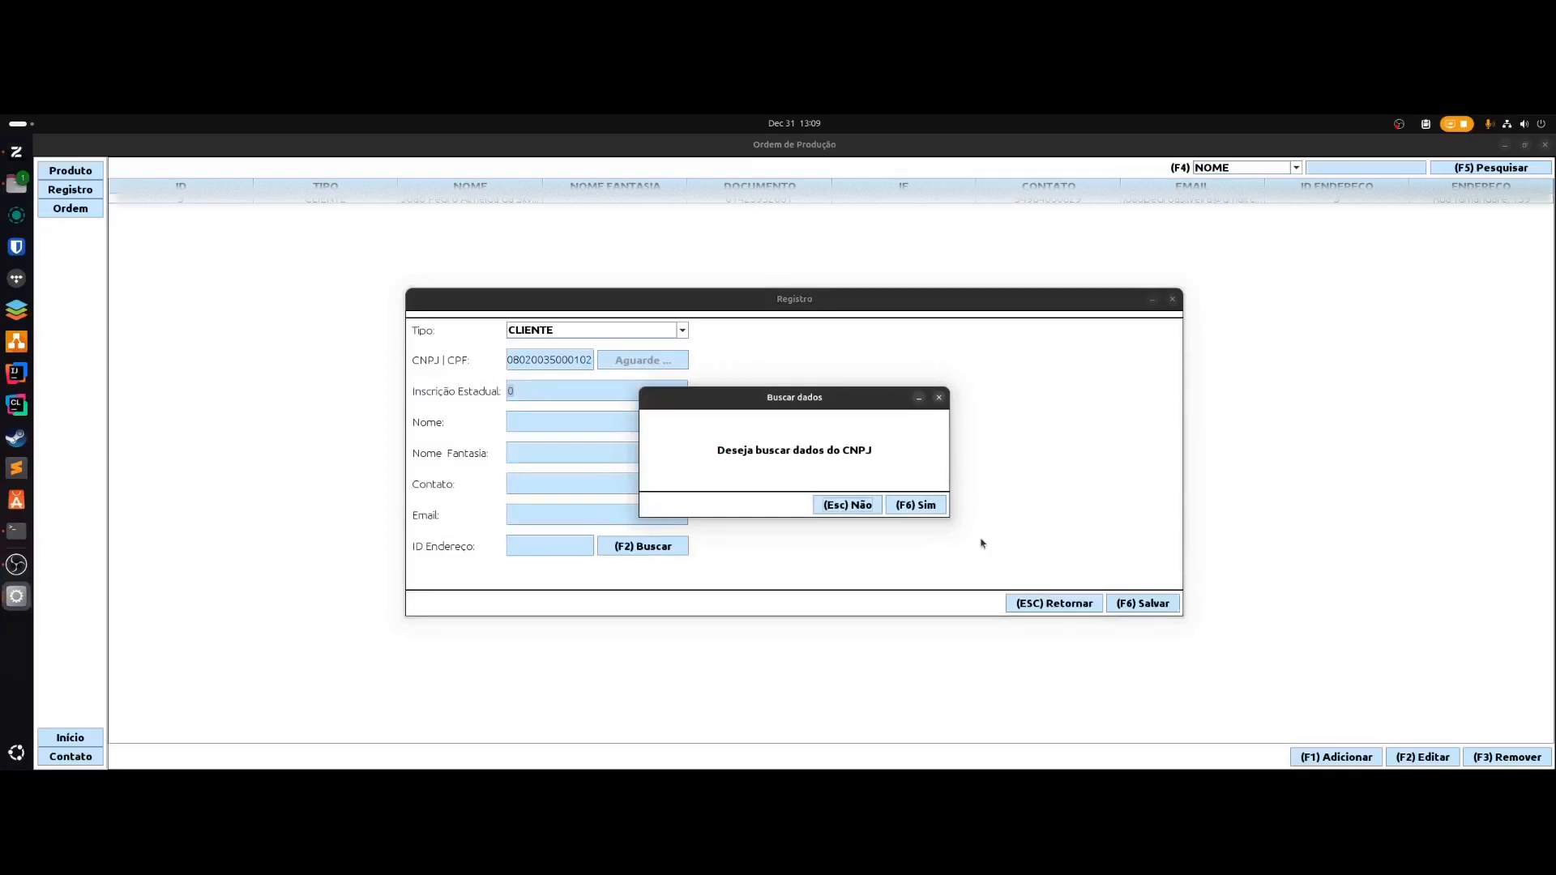
pyautogui.press('F6')
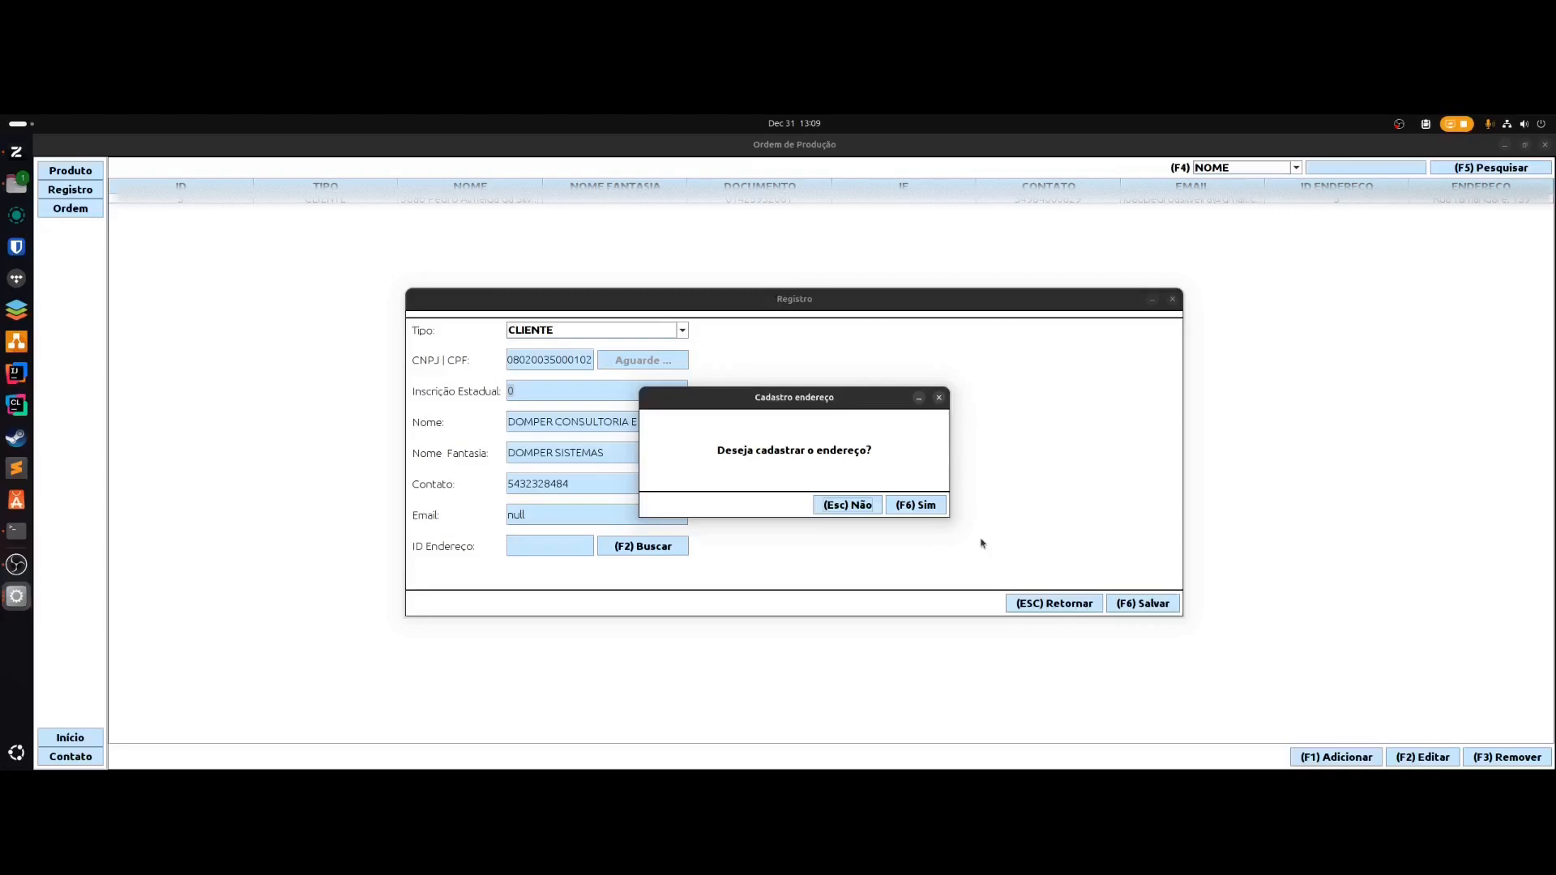
# - Register and save the company's prefilled address, then save the new client
pyautogui.press('F6')
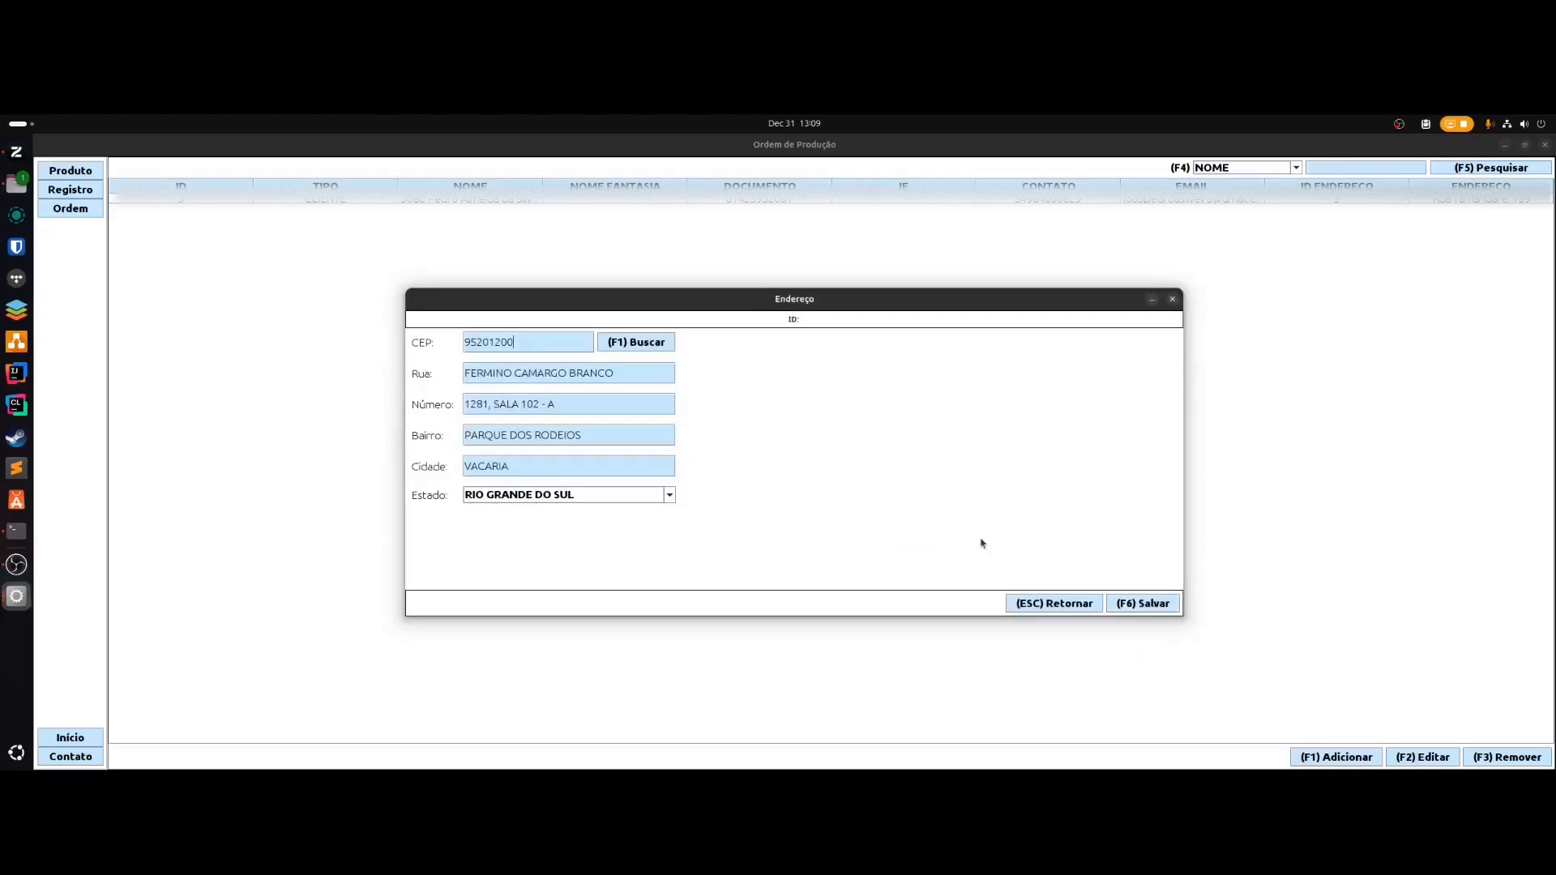
pyautogui.press('F6')
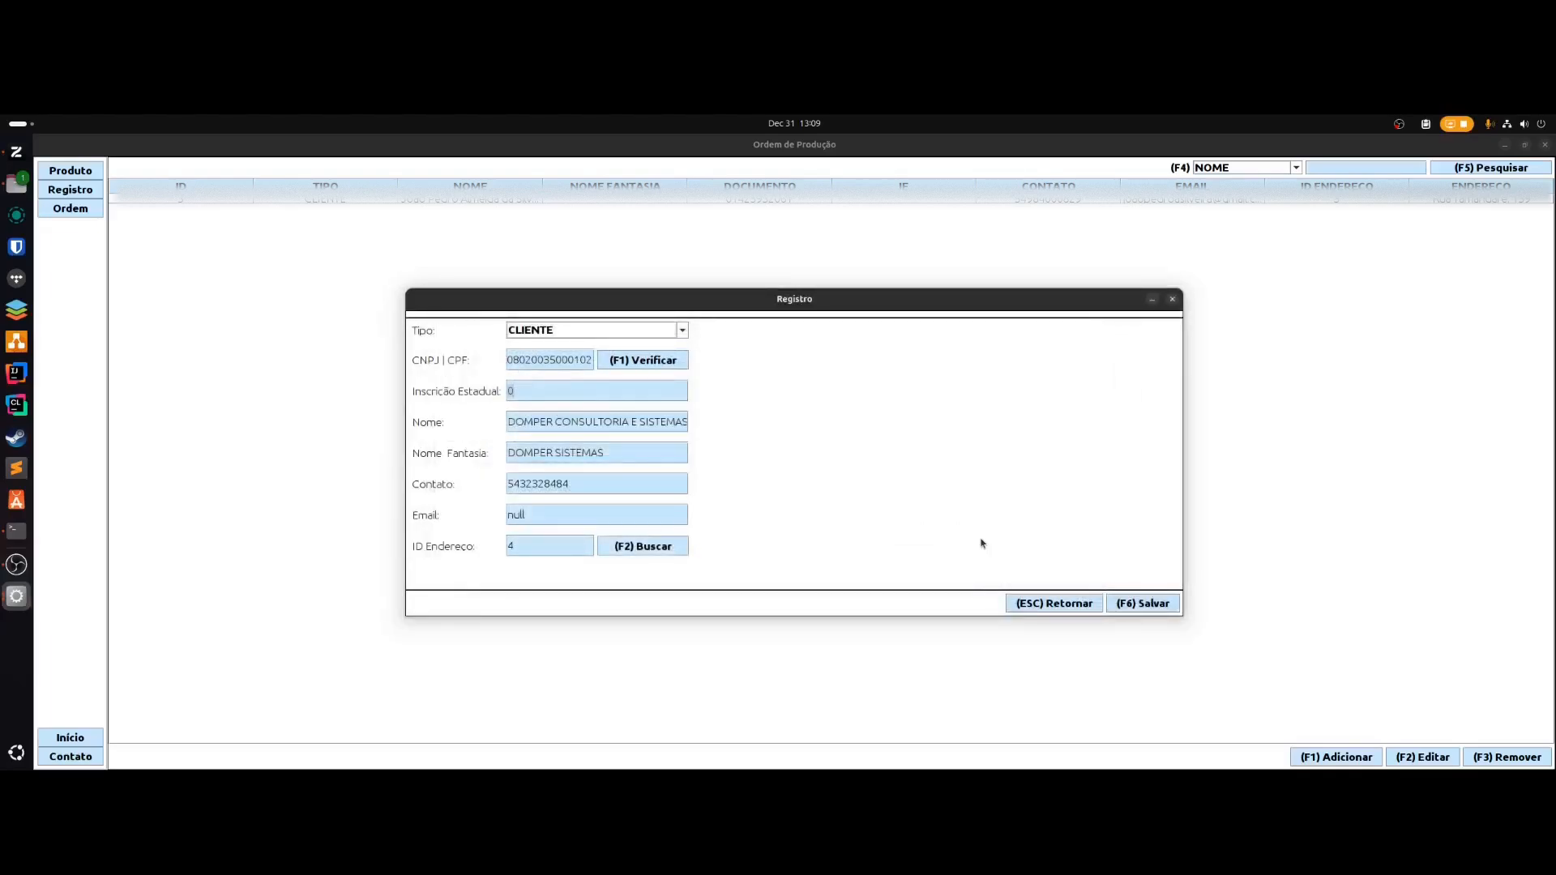
pyautogui.press('F6')
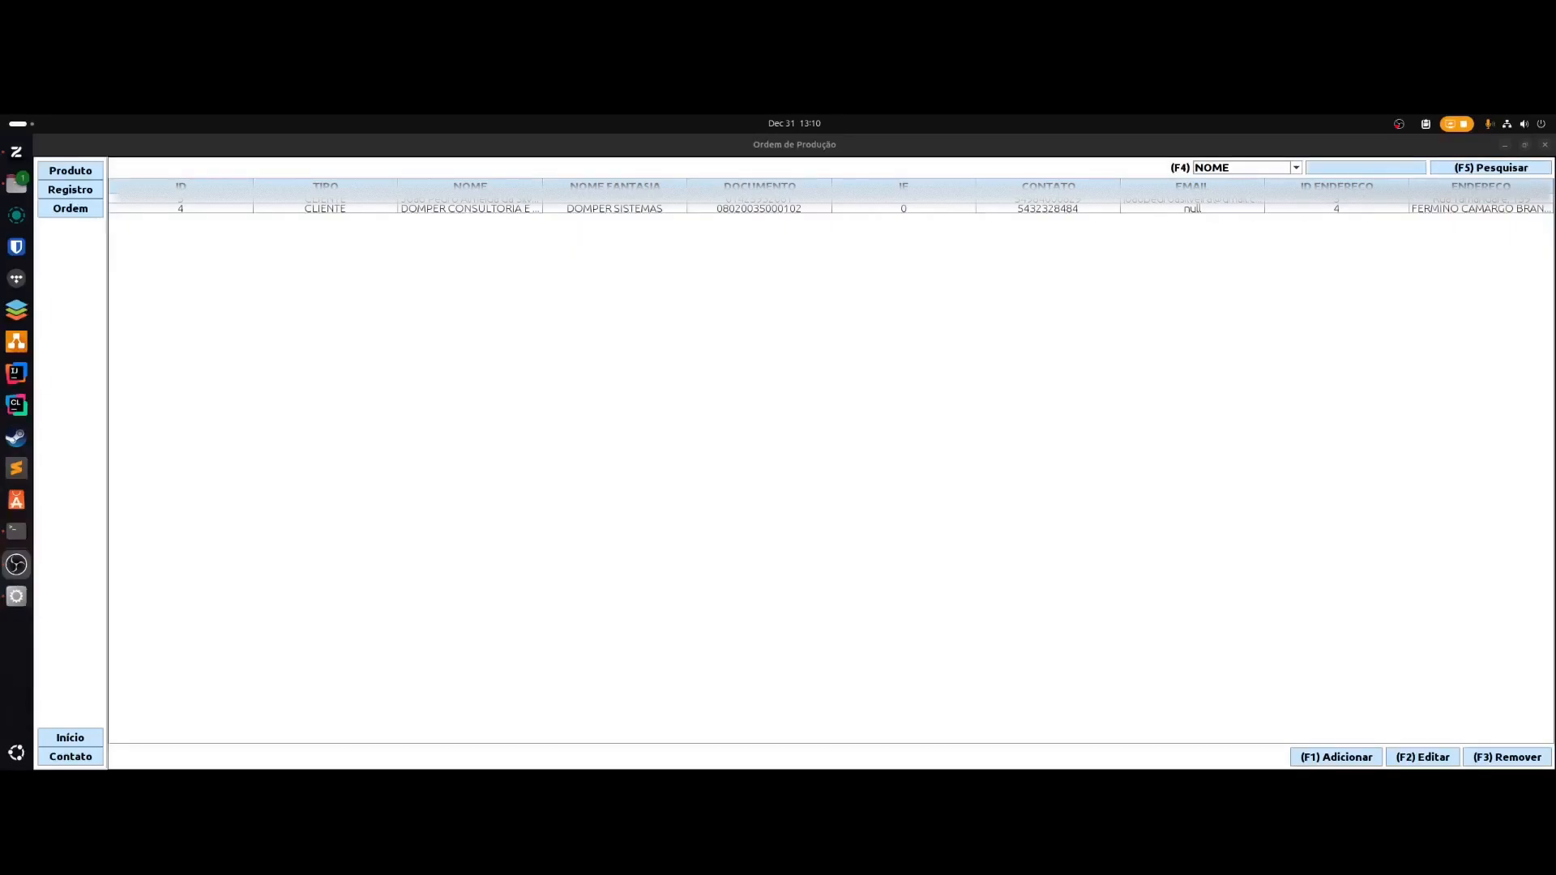
pyautogui.click(794, 525)
# - Switch to the Ordem section and open a blank production order form
pyautogui.press('space')
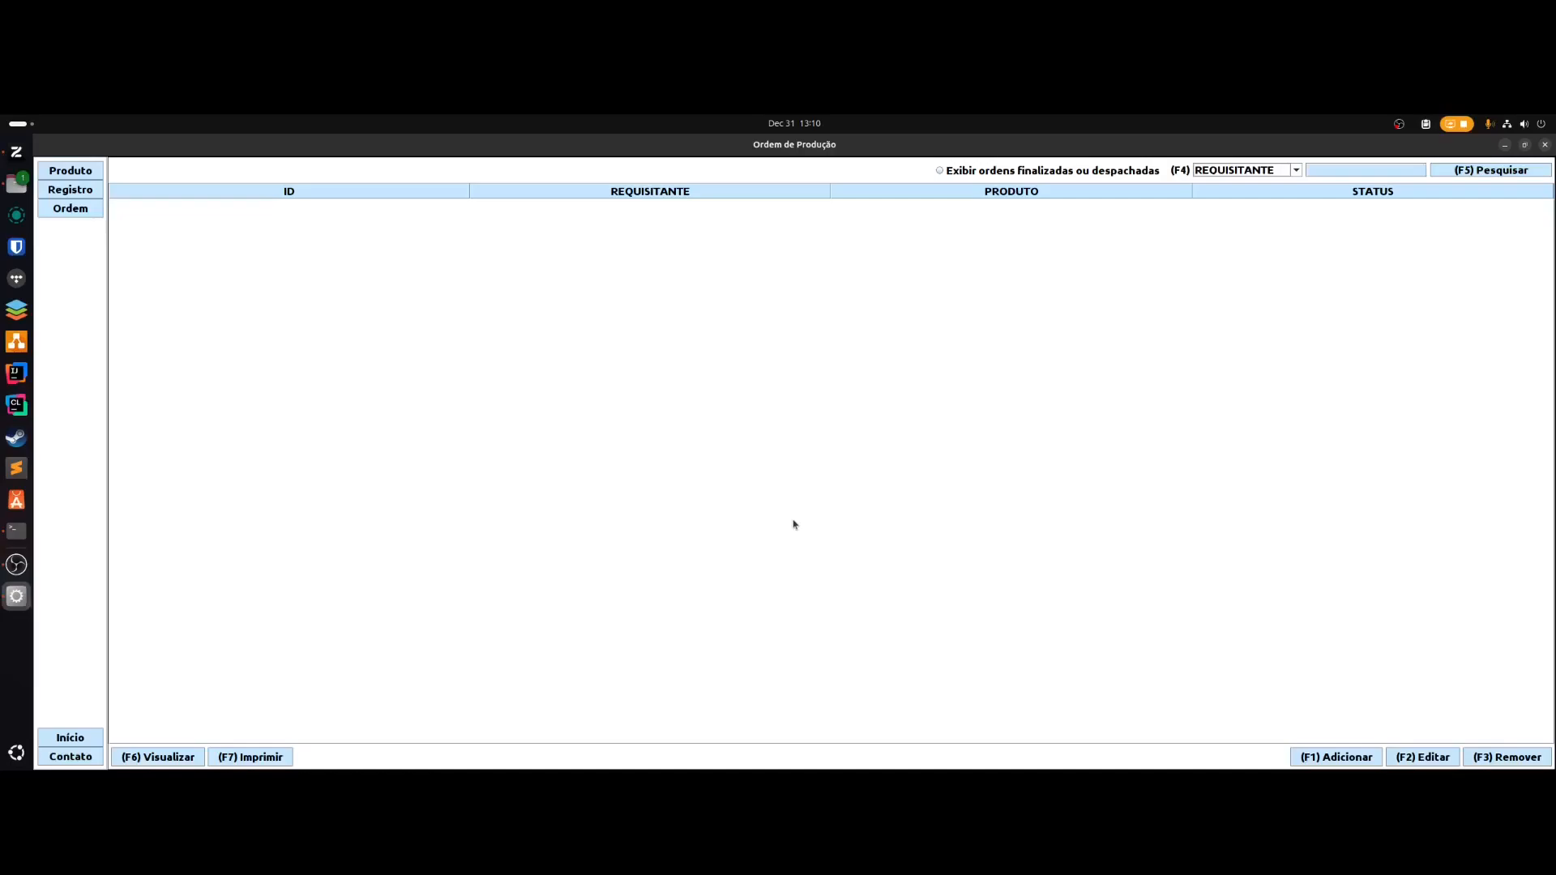
pyautogui.press('F1')
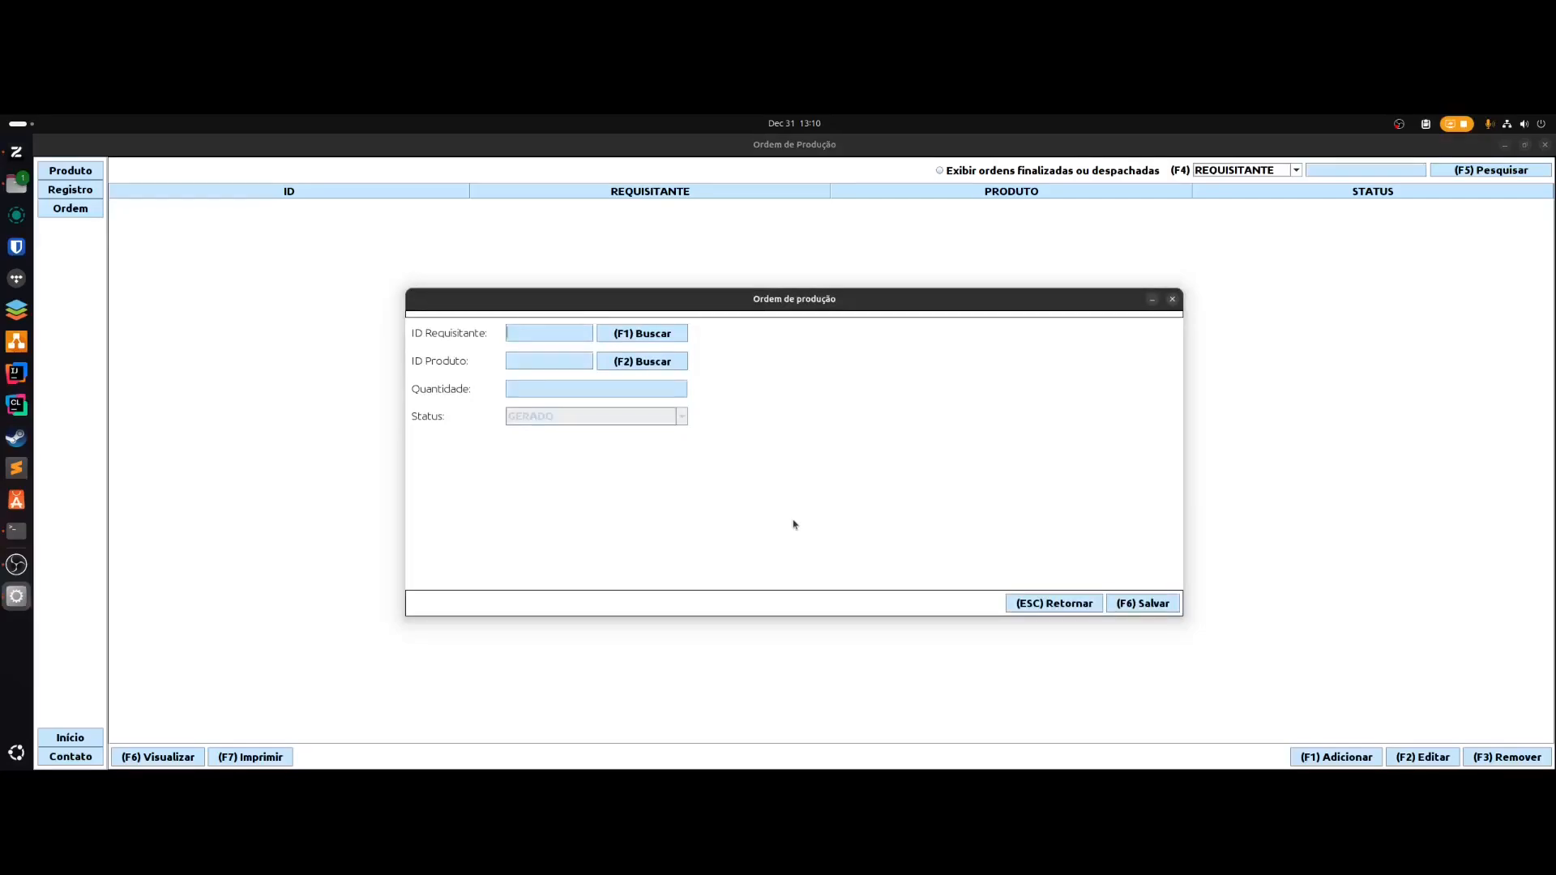
# - Choose the client as requester and product 1, Mesa de Jantar de Madeira Maciça, for the order
pyautogui.press('F1')
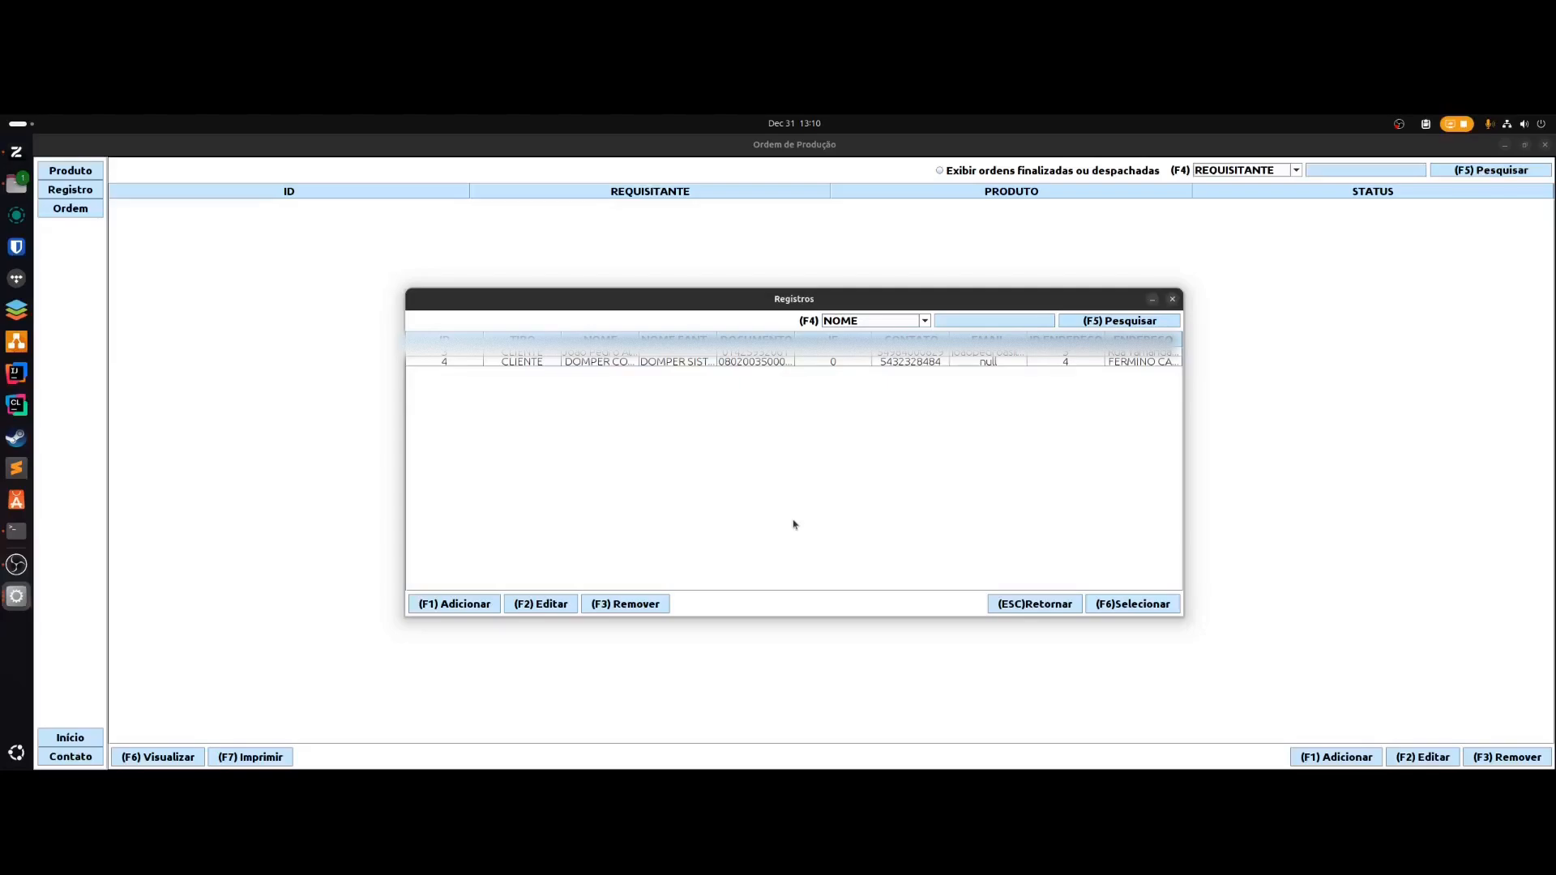
pyautogui.press('F6')
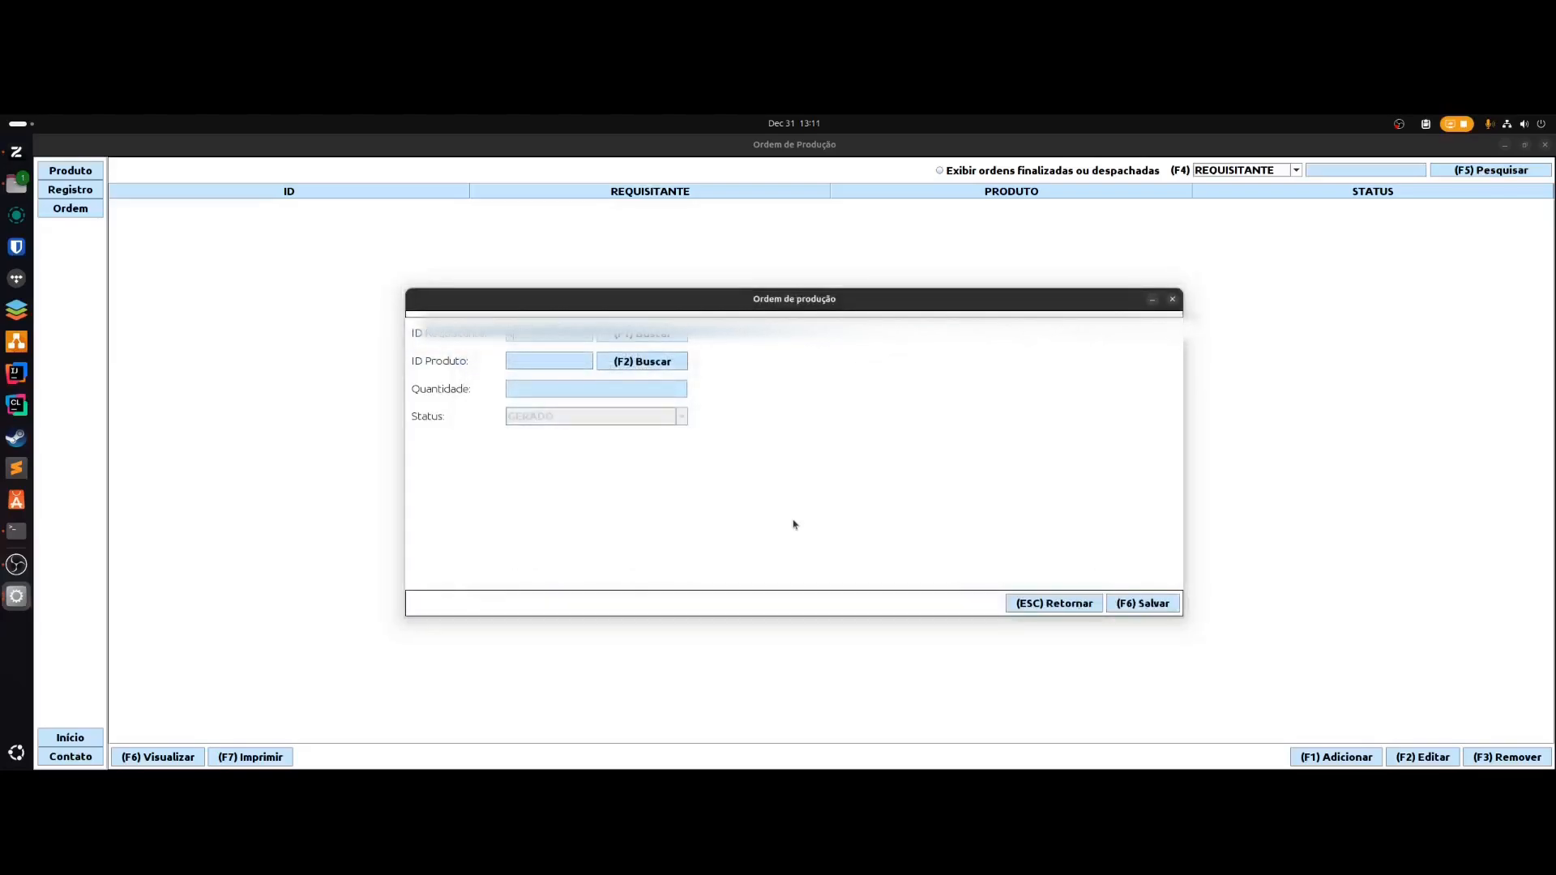
pyautogui.press('F2')
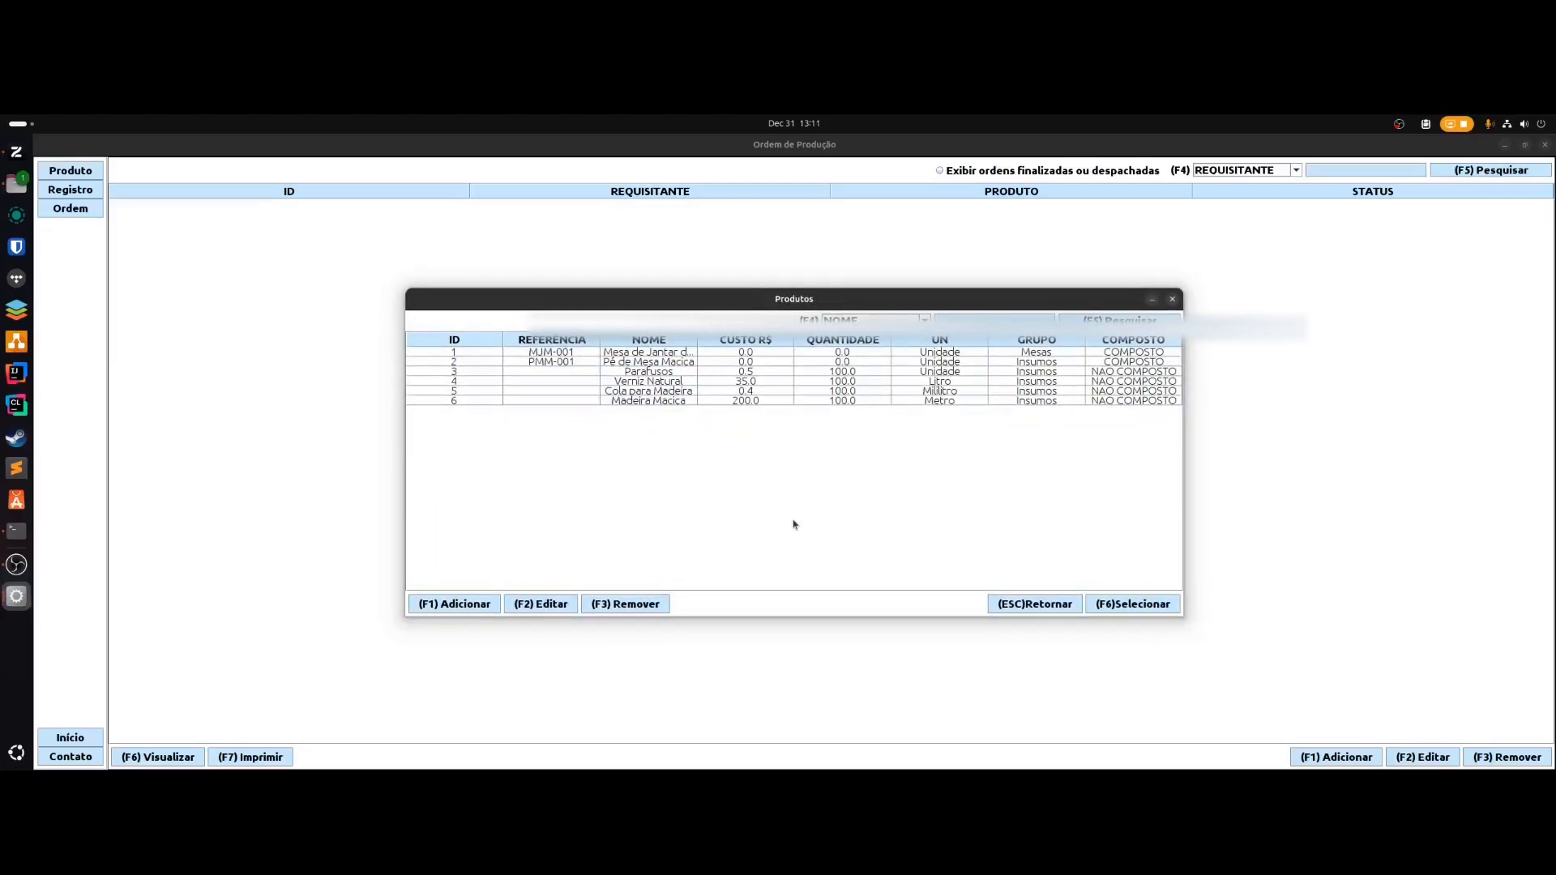
pyautogui.press('F1')
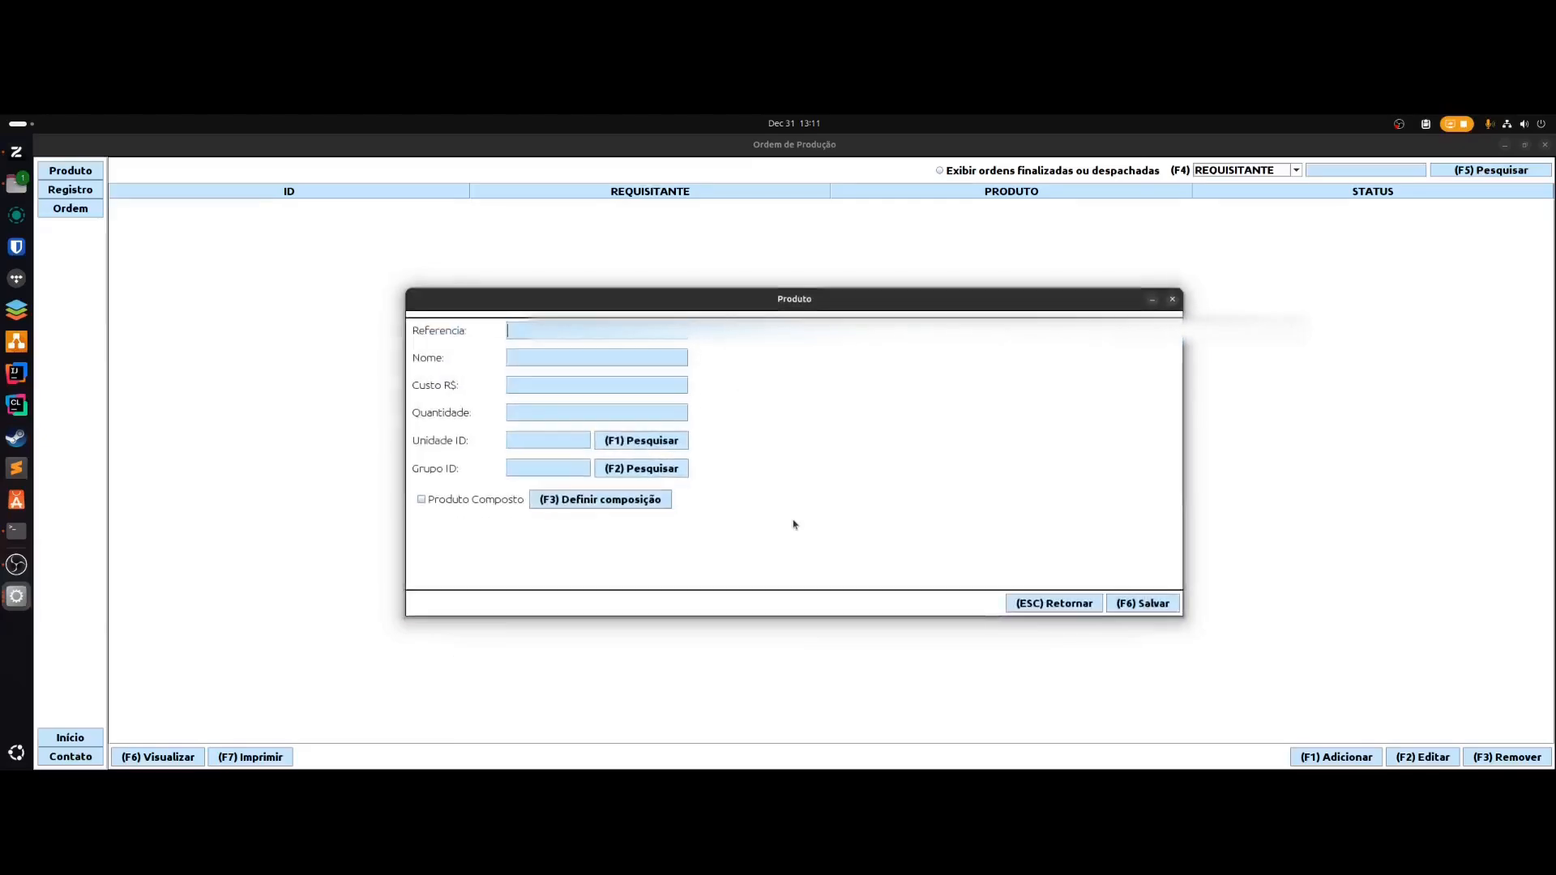
pyautogui.press('Escape')
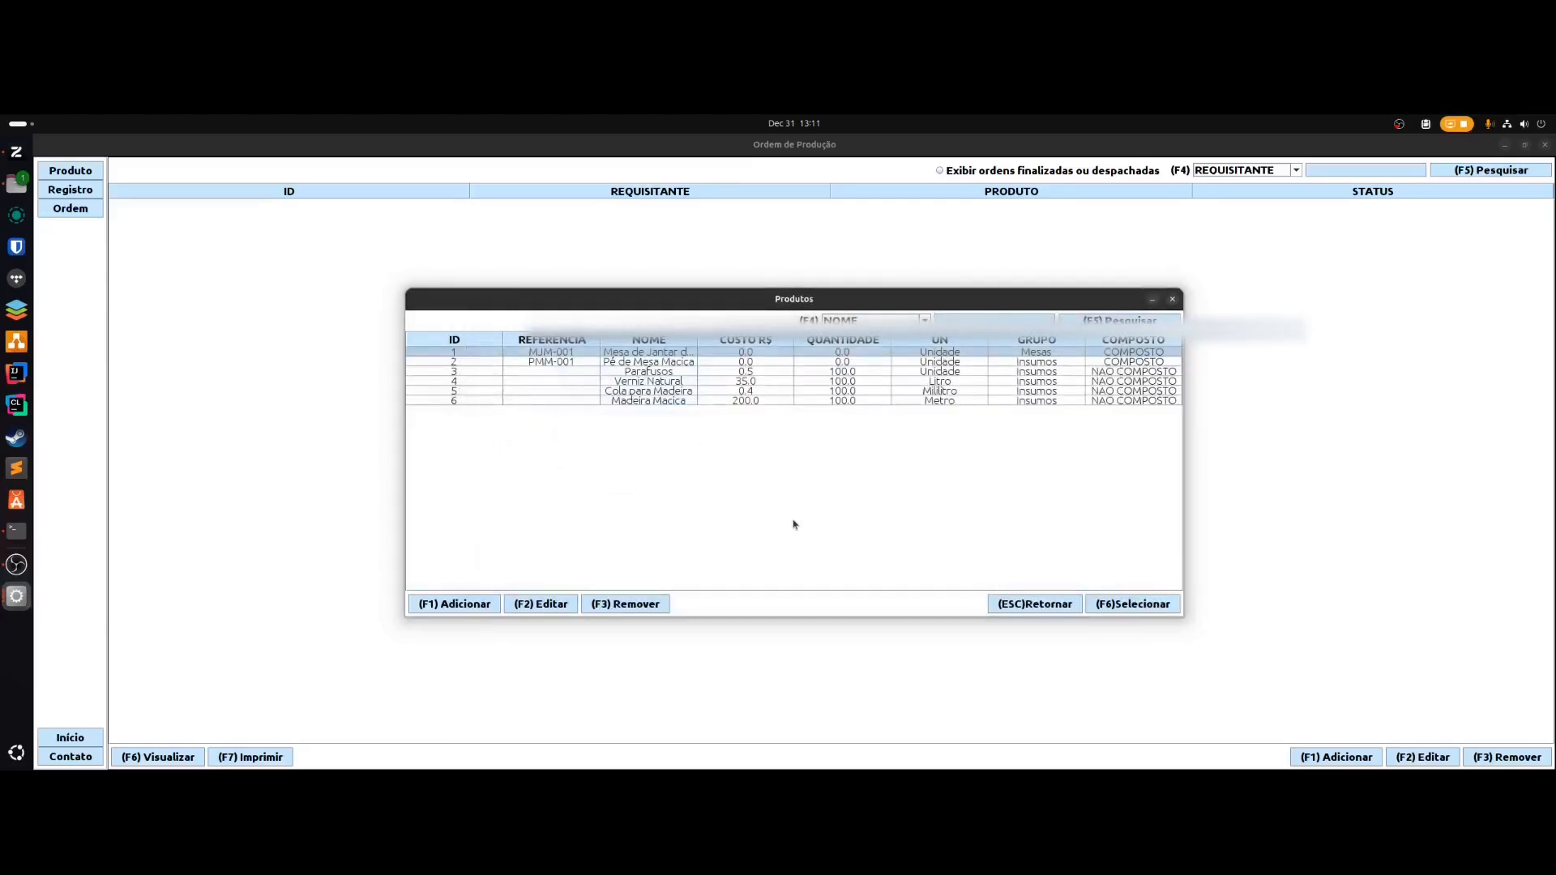
pyautogui.press('F6')
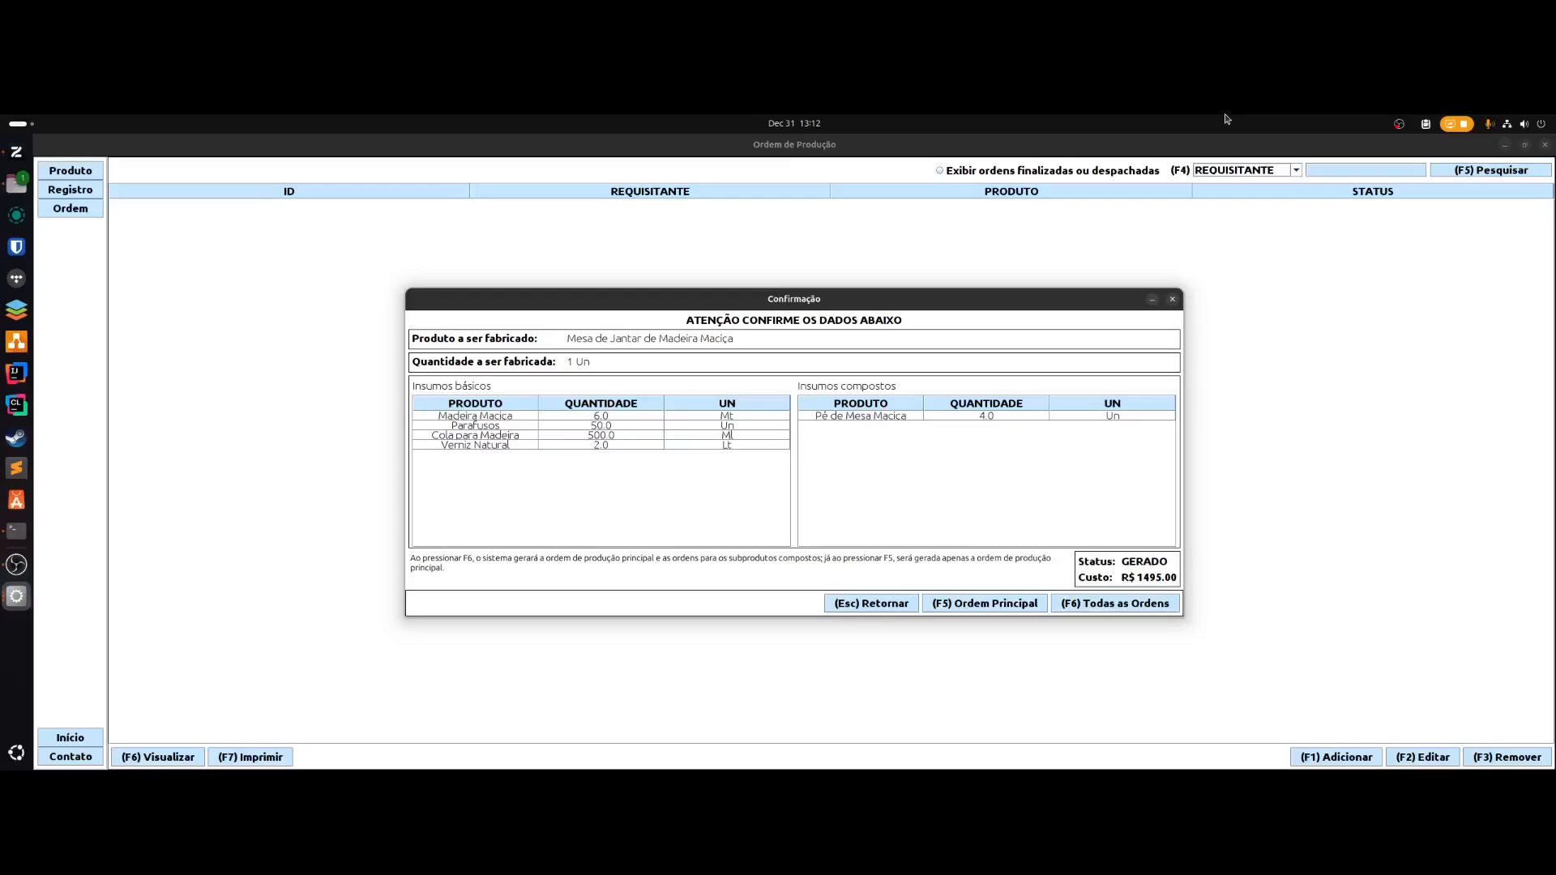
# - Generate all orders, leaving Mesa de Jantar and Pé de Mesa Maciça listed as GERADO
pyautogui.press('F5')
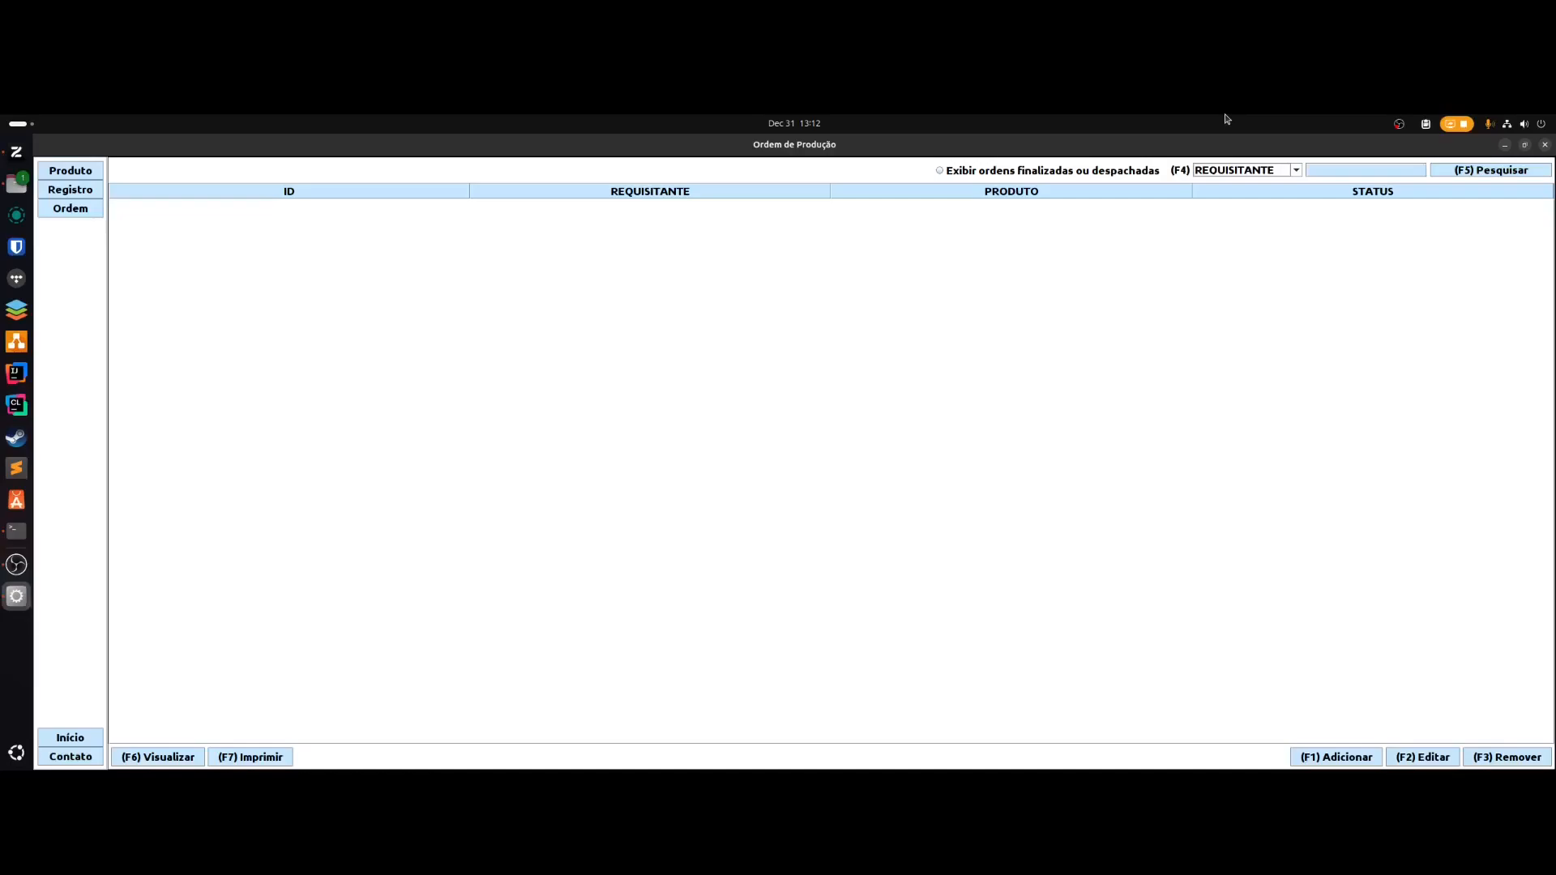
pyautogui.press('Print')
pyautogui.press('Escape')
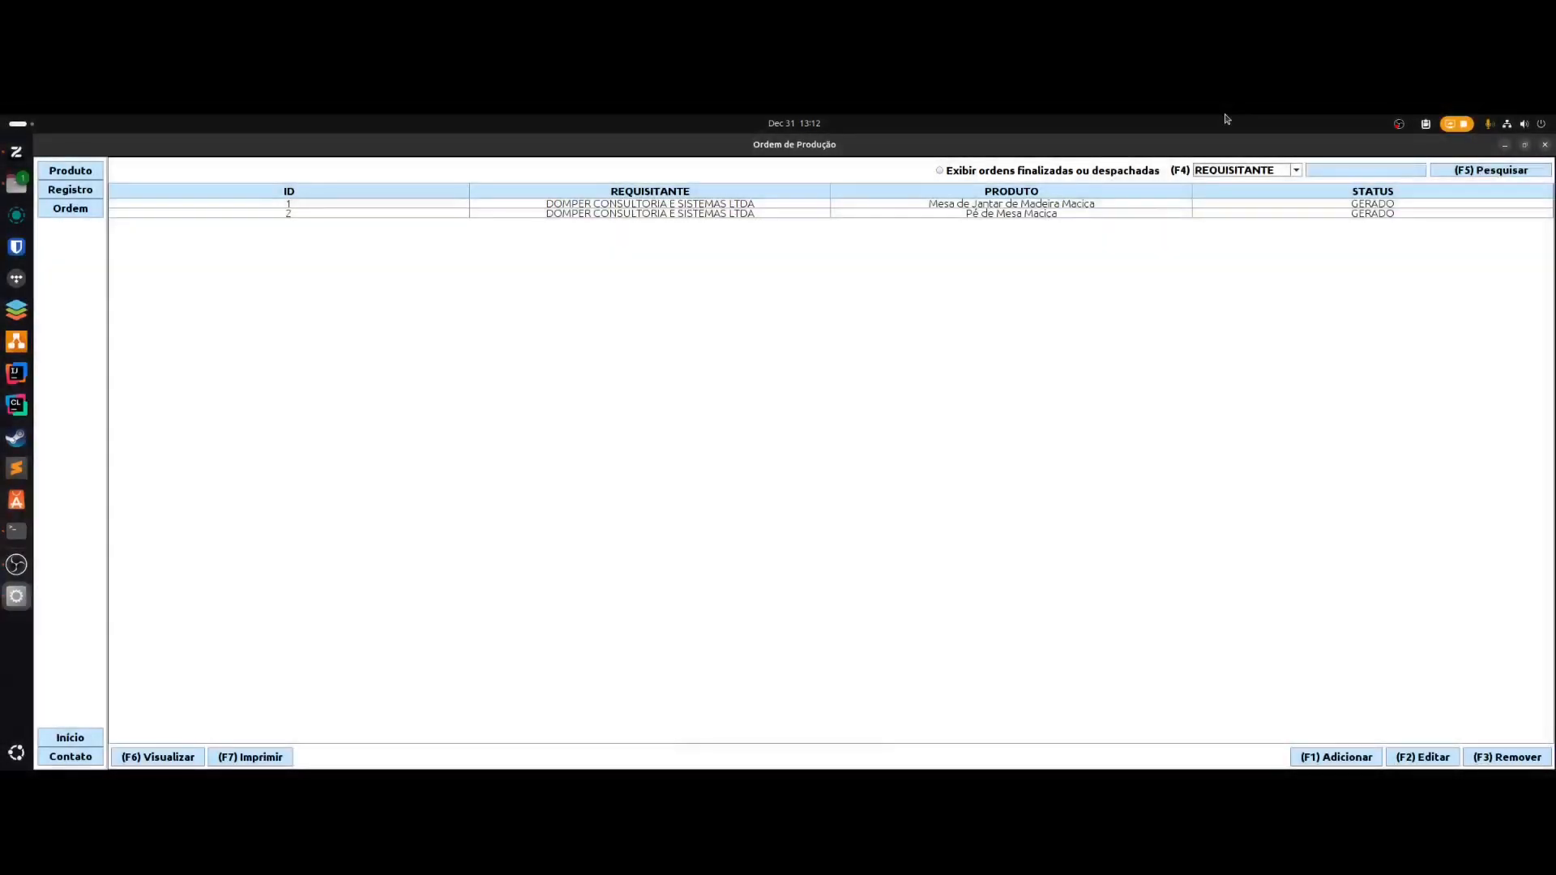
pyautogui.hotkey('alt', 'p')
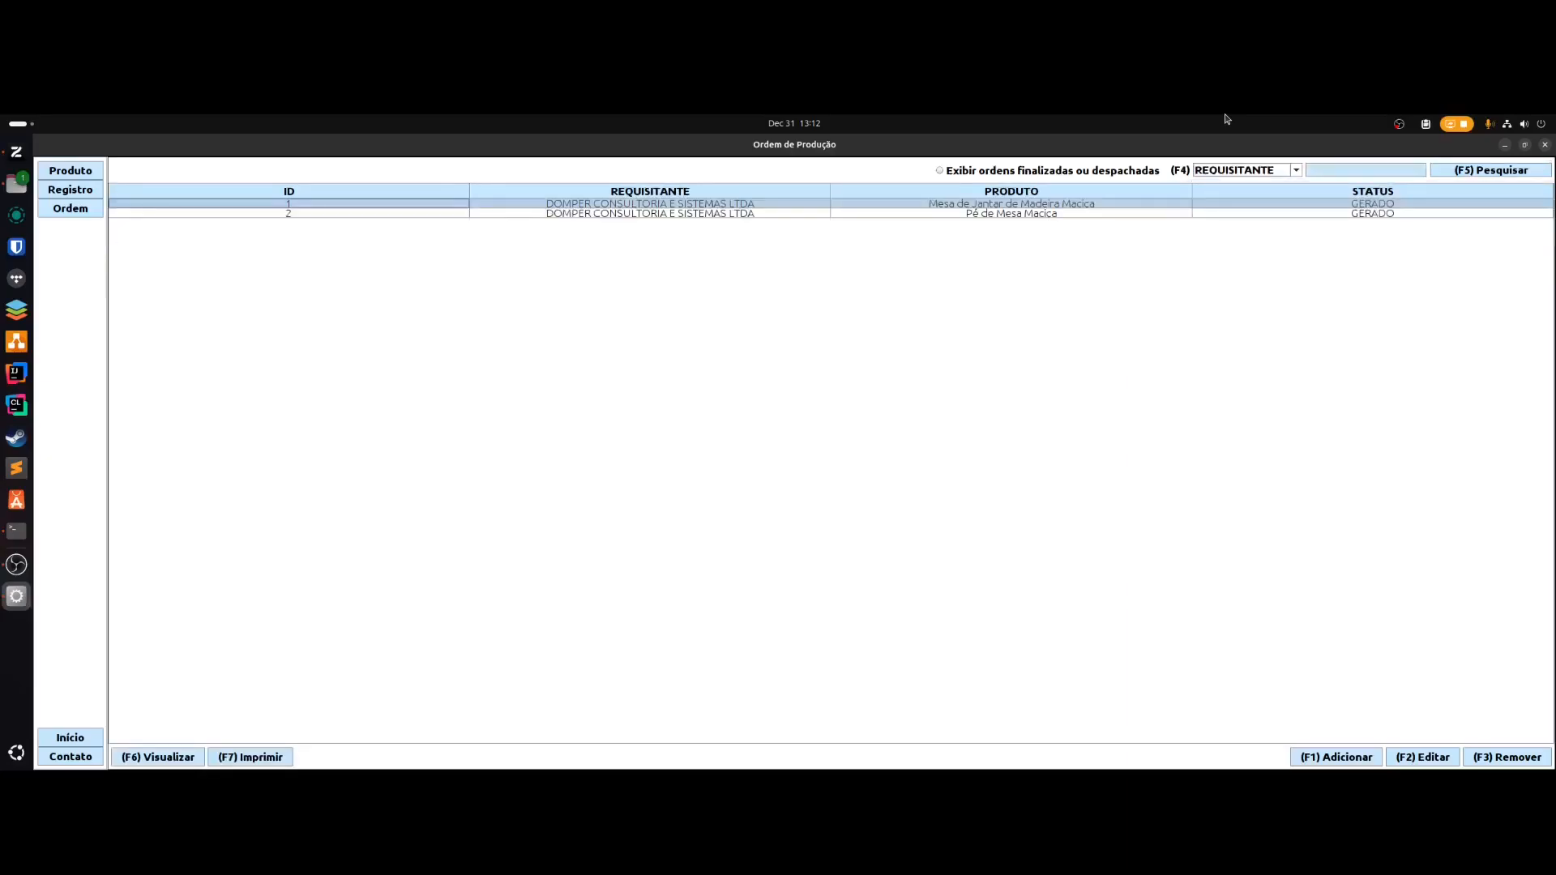
pyautogui.press('F2')
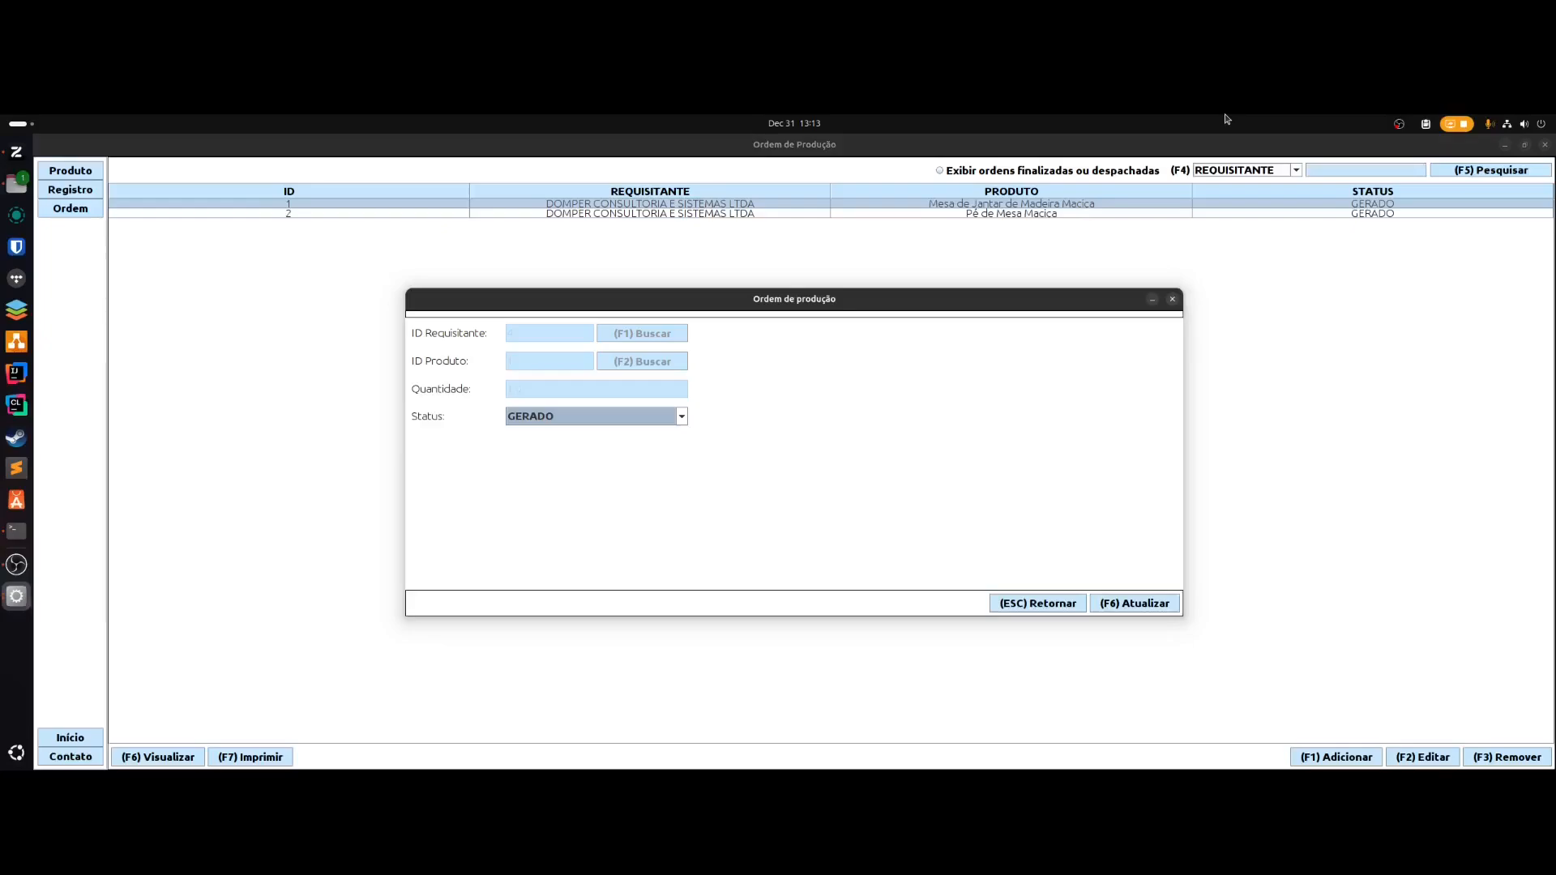
pyautogui.hotkey('alt', 'Down')
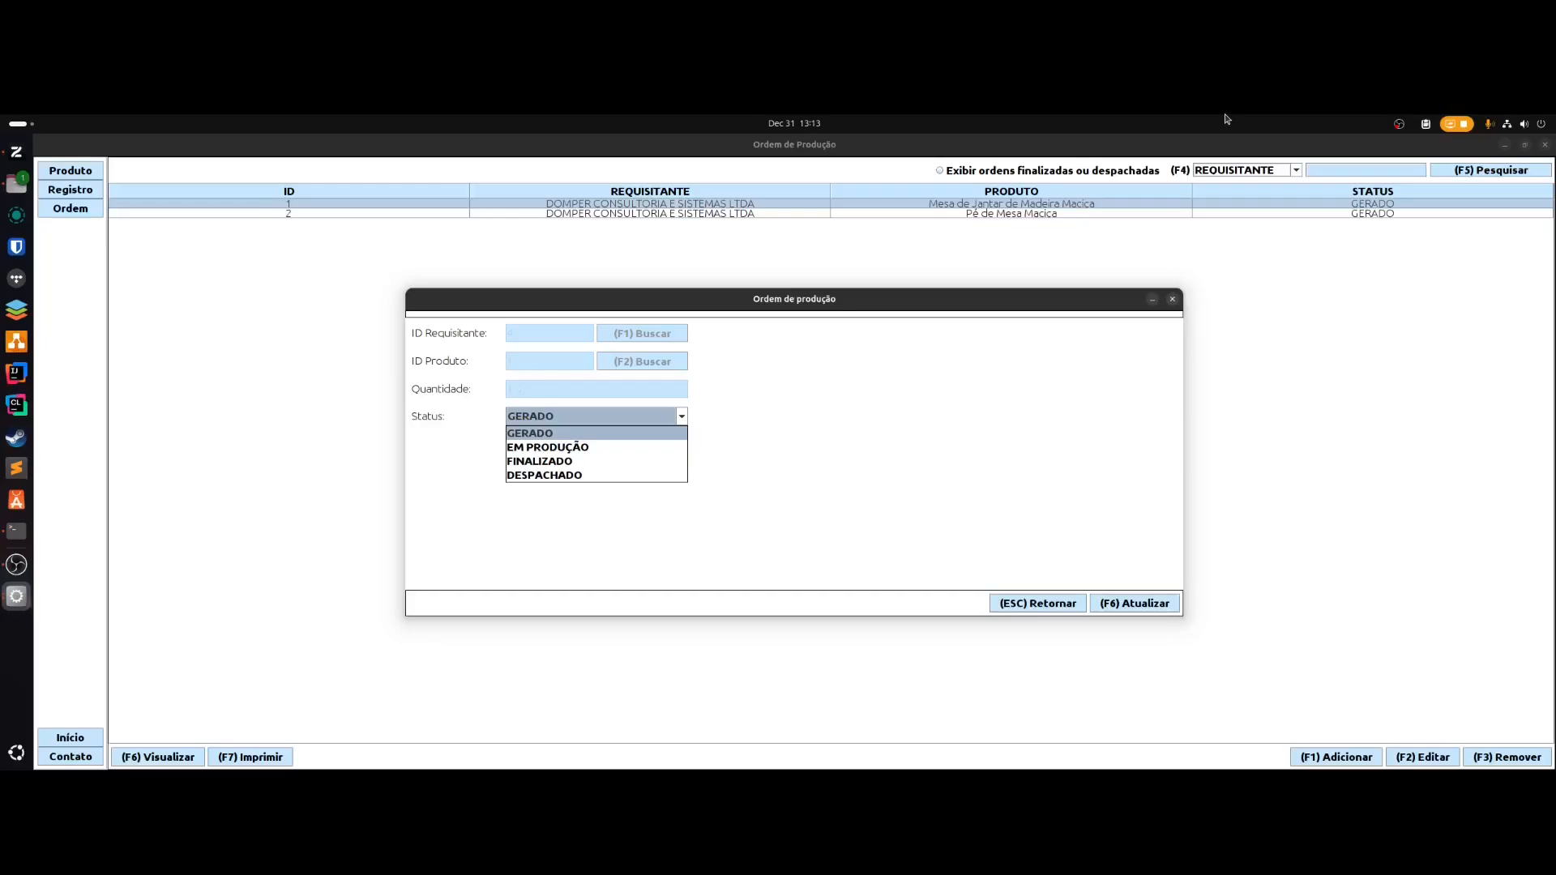
pyautogui.press('Down')
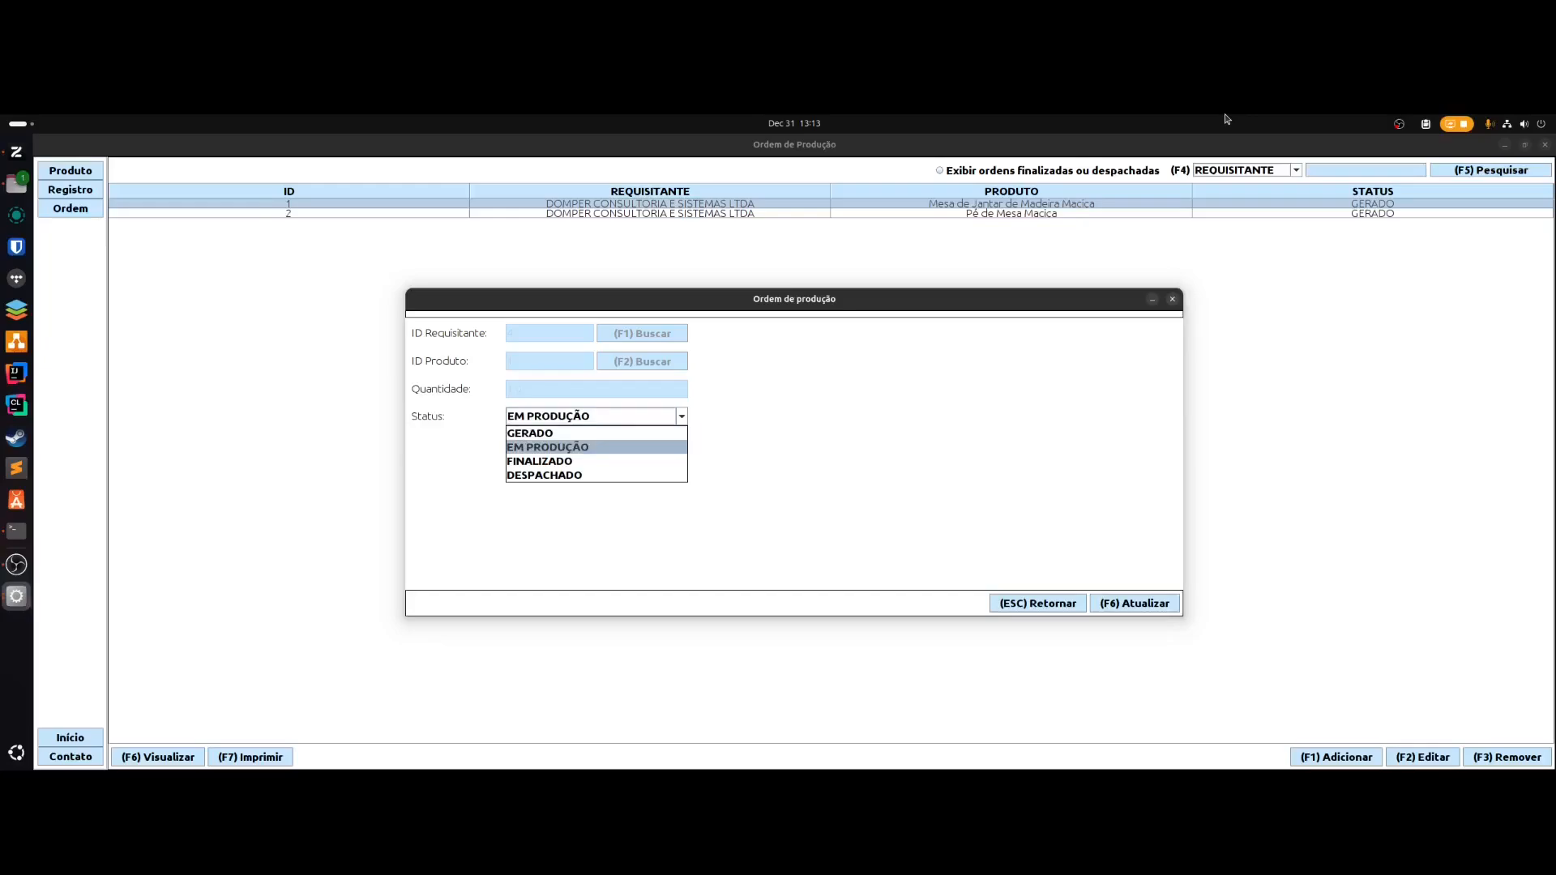
pyautogui.press('F6')
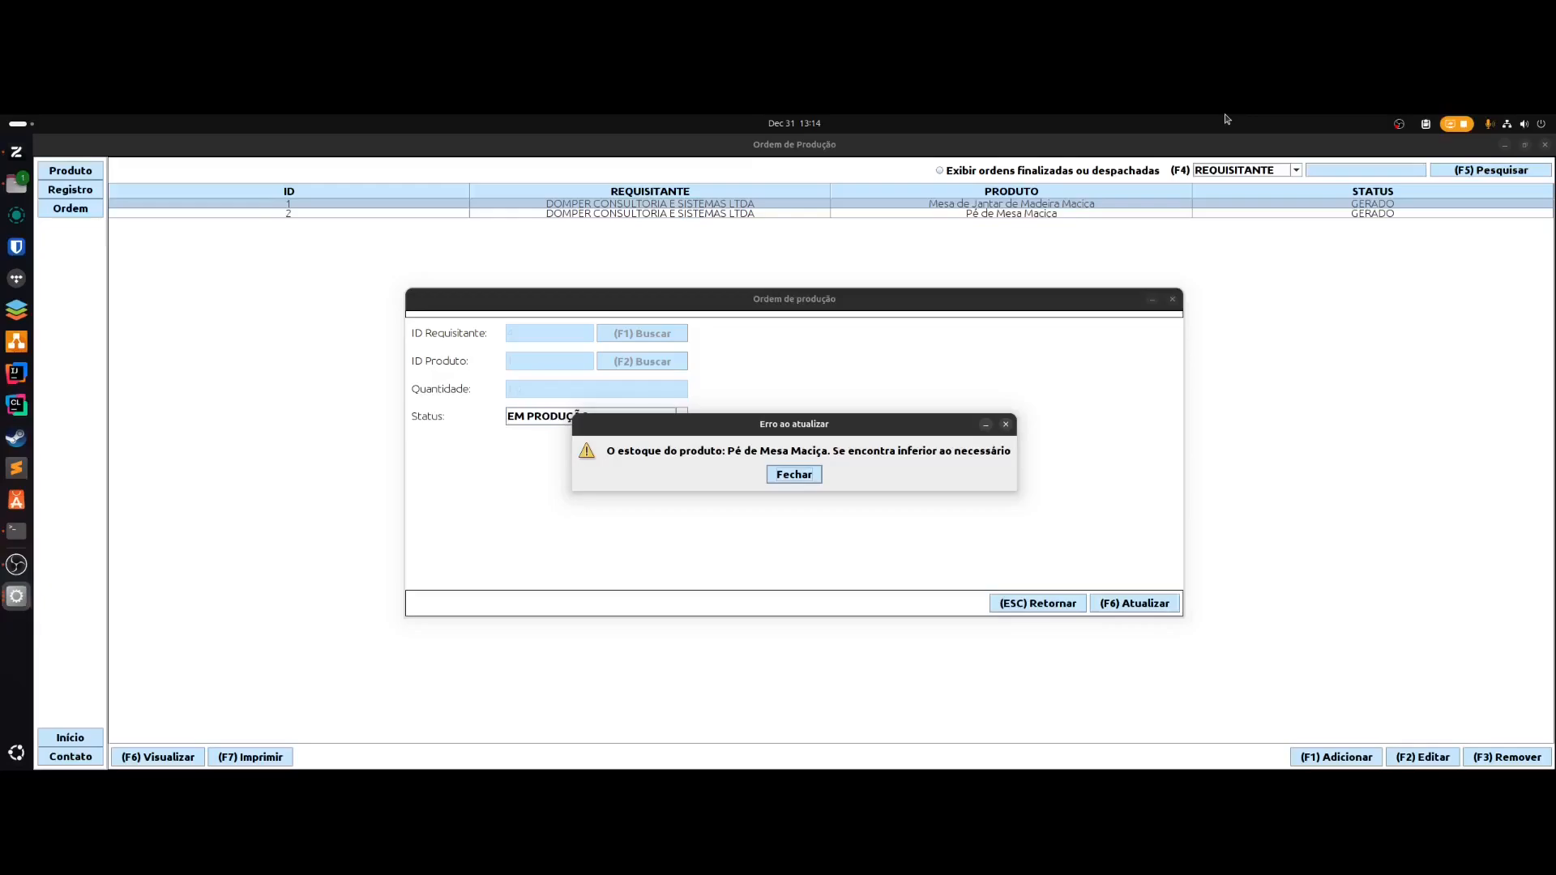
pyautogui.press('Return')
pyautogui.press('Escape')
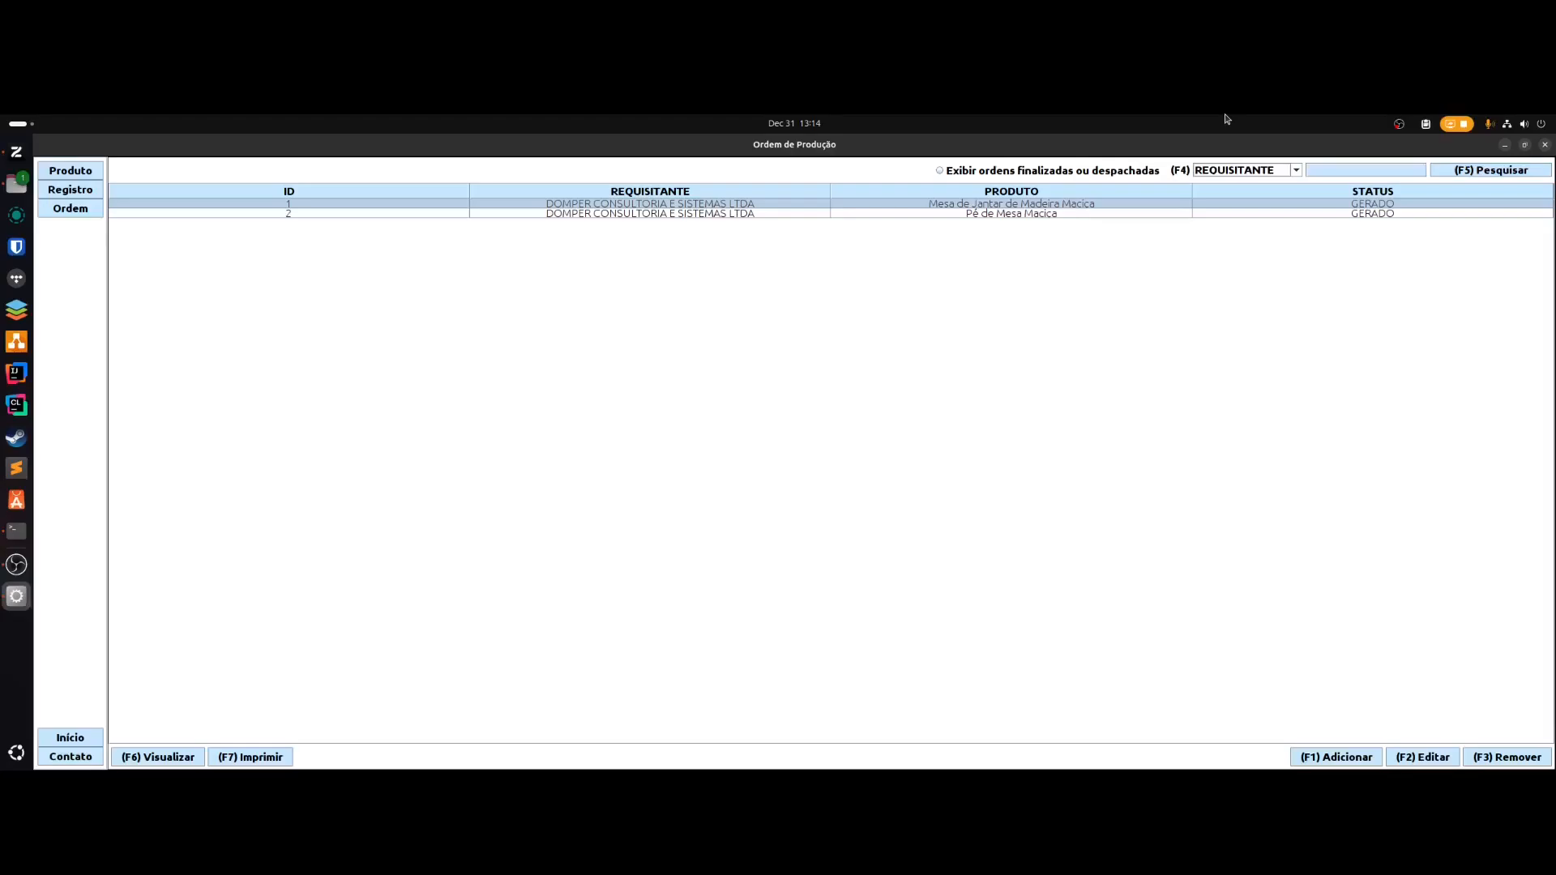
# - Change the Pé de Mesa Maciça order (ID 2) status to EM PRODUÇÃO
pyautogui.press('Down')
pyautogui.press('F2')
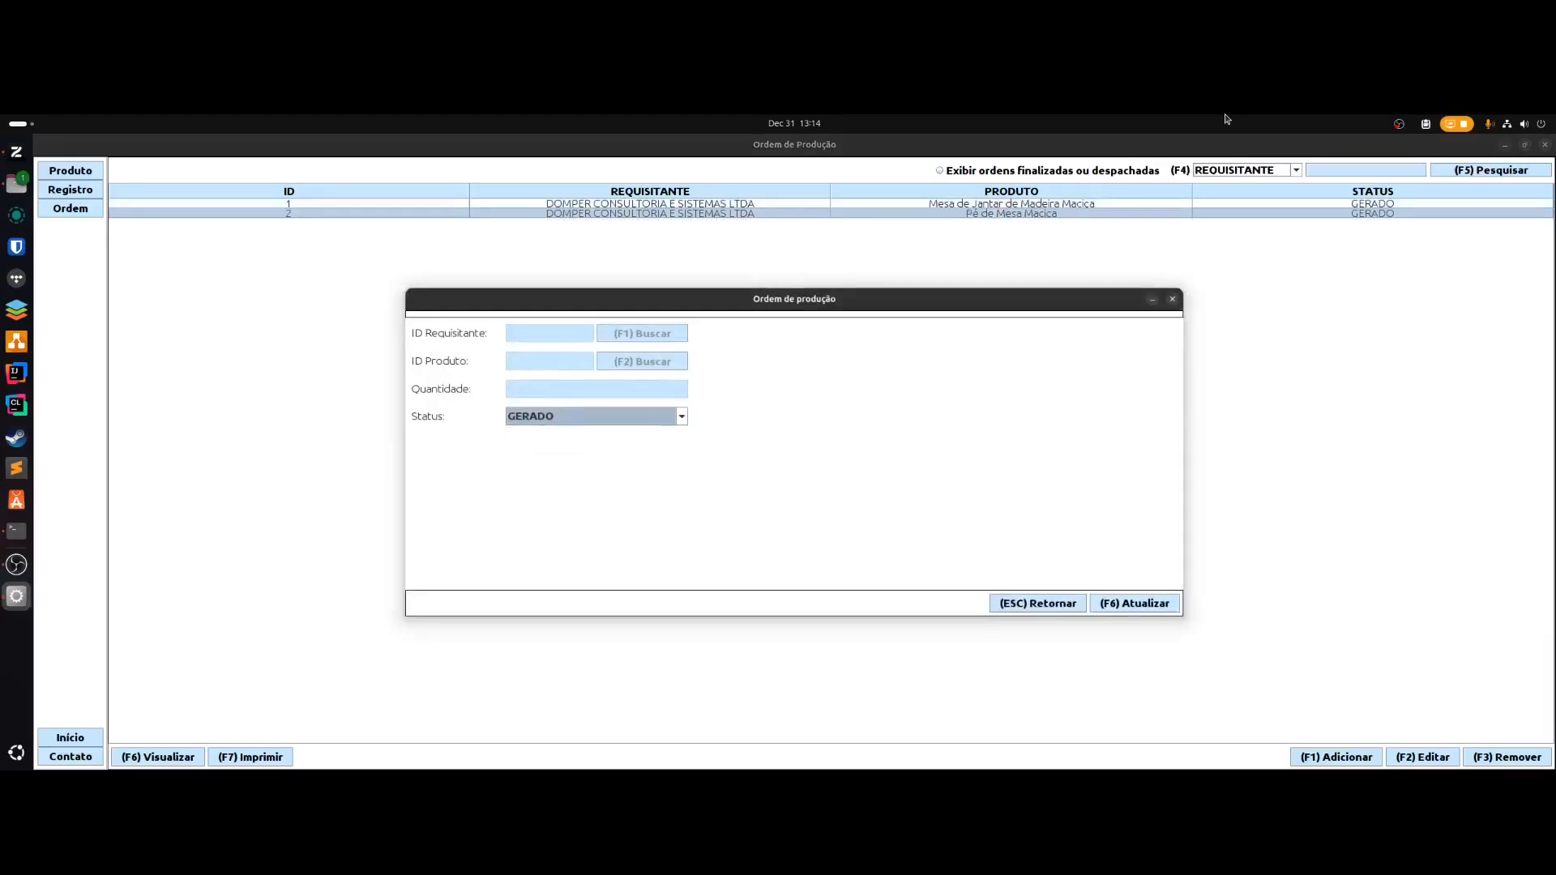
pyautogui.press('Down')
pyautogui.press('Down')
pyautogui.press('Return')
pyautogui.press('Escape')
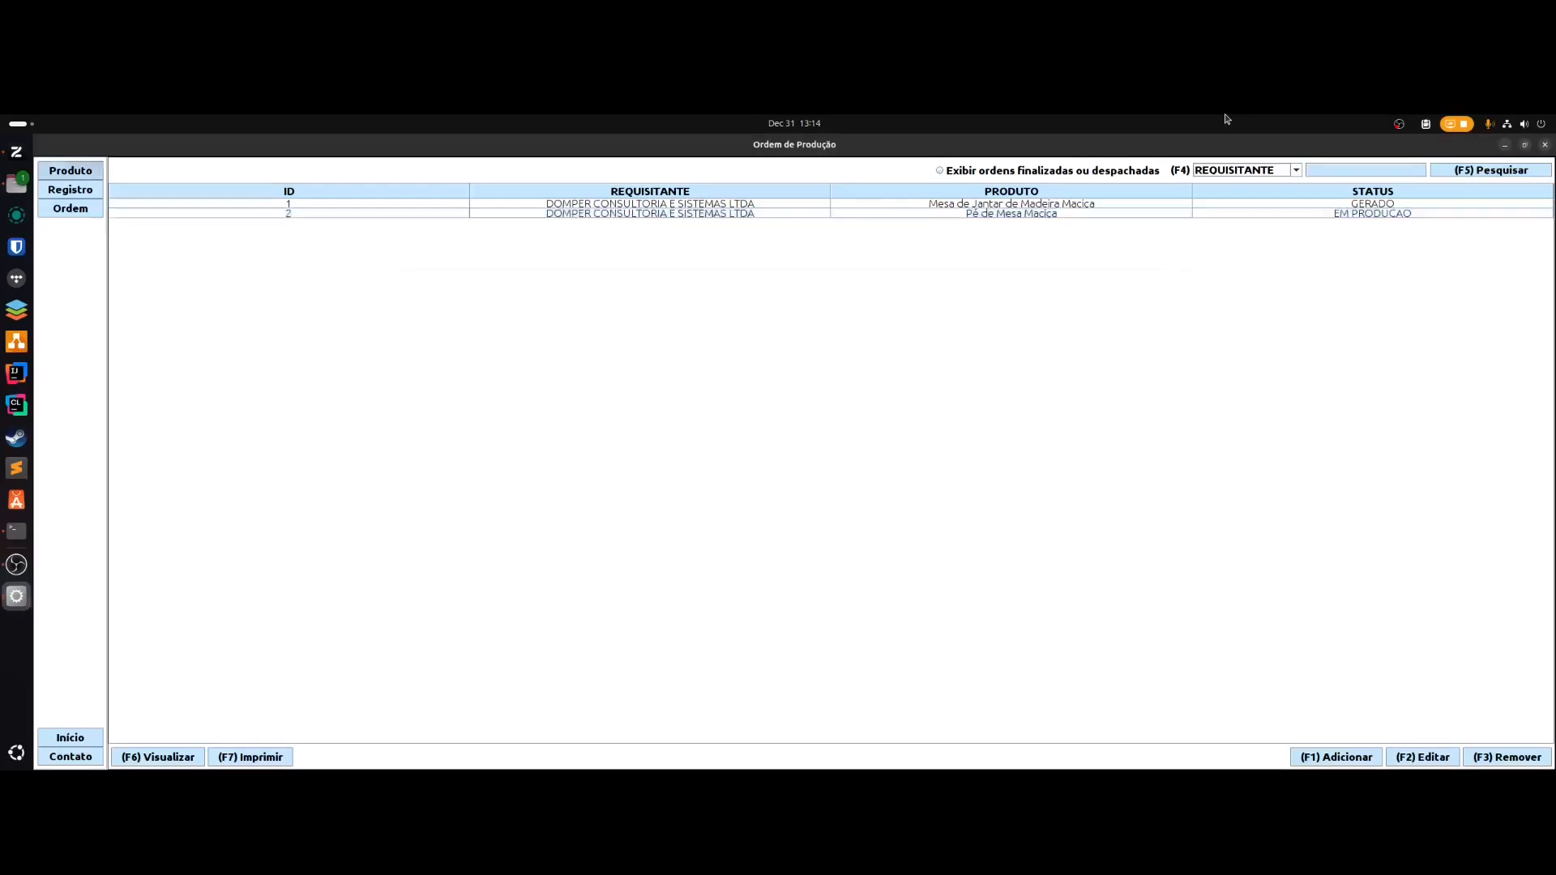
pyautogui.press('space')
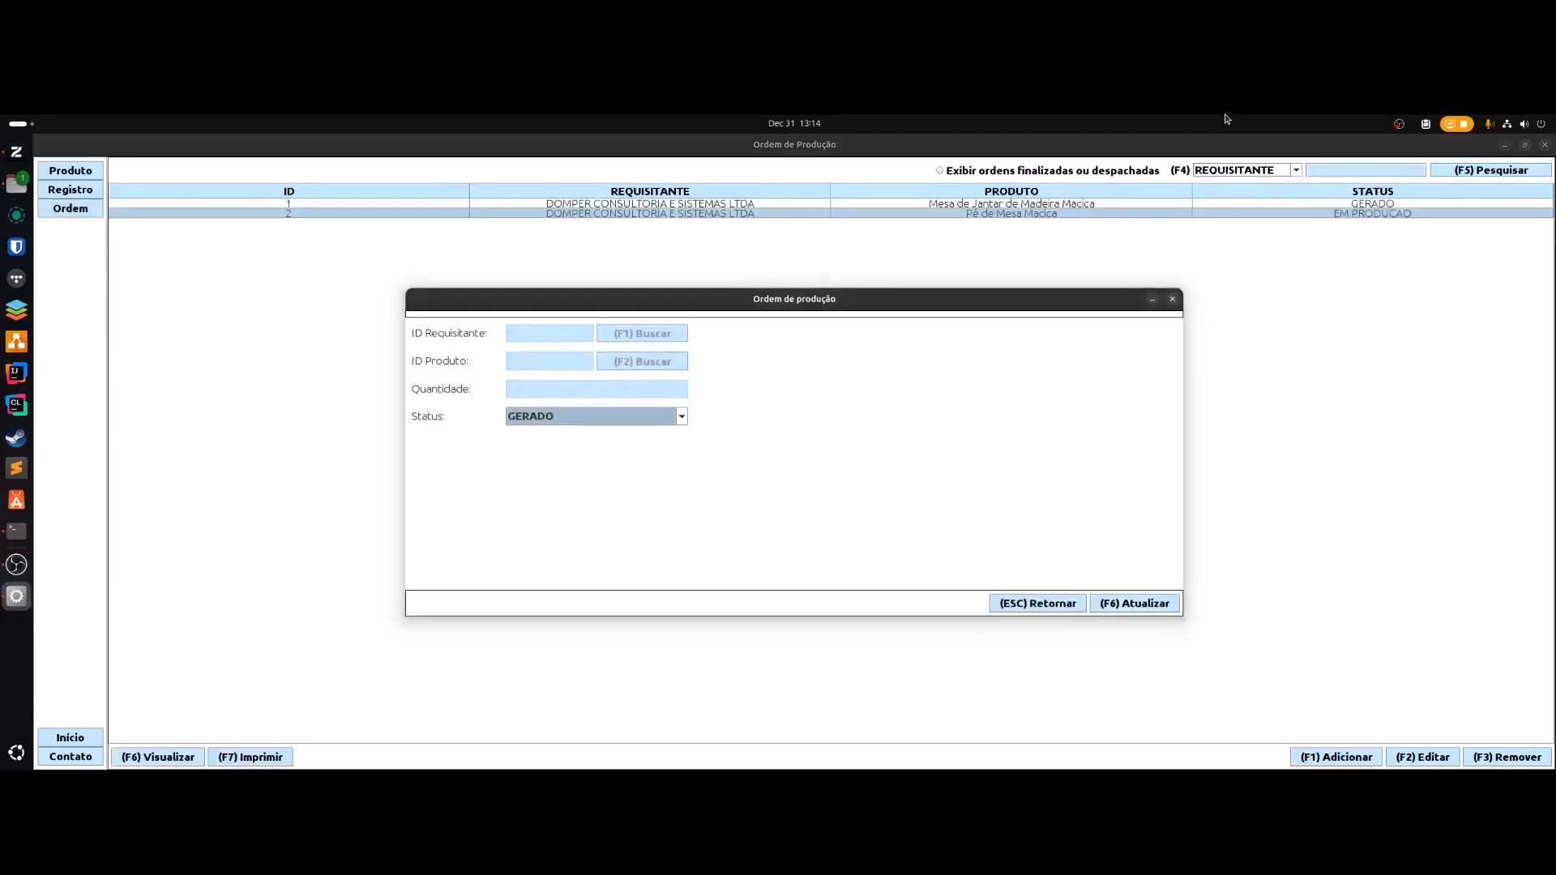
pyautogui.press('Escape')
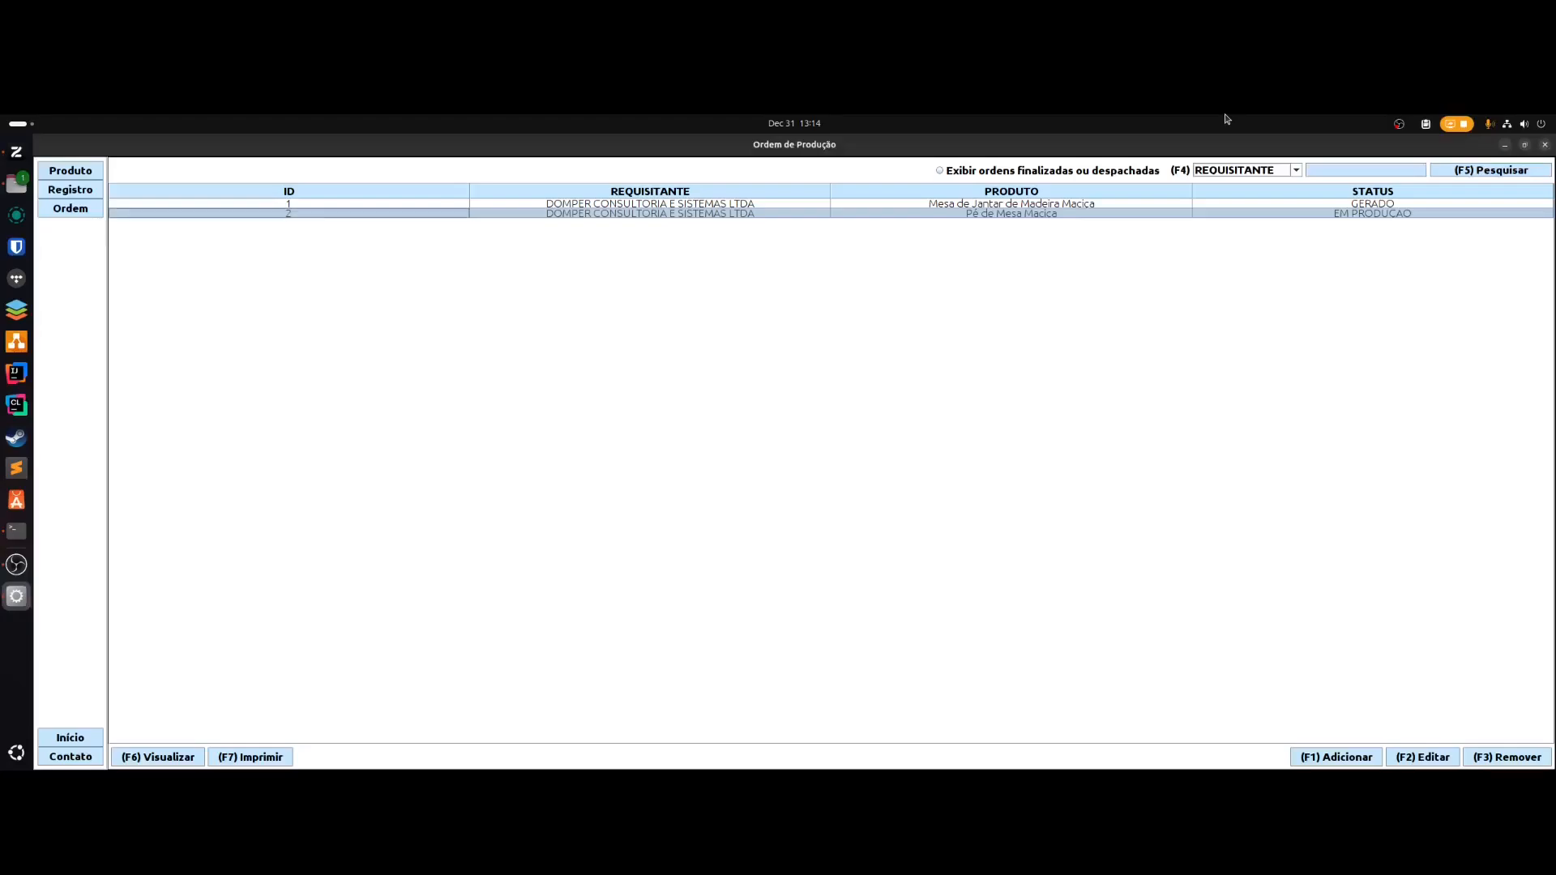
# - Set order 2 to FINALIZADO and view the product list showing table-leg stock 4.0
pyautogui.press('F2')
pyautogui.press('Down')
pyautogui.press('Down')
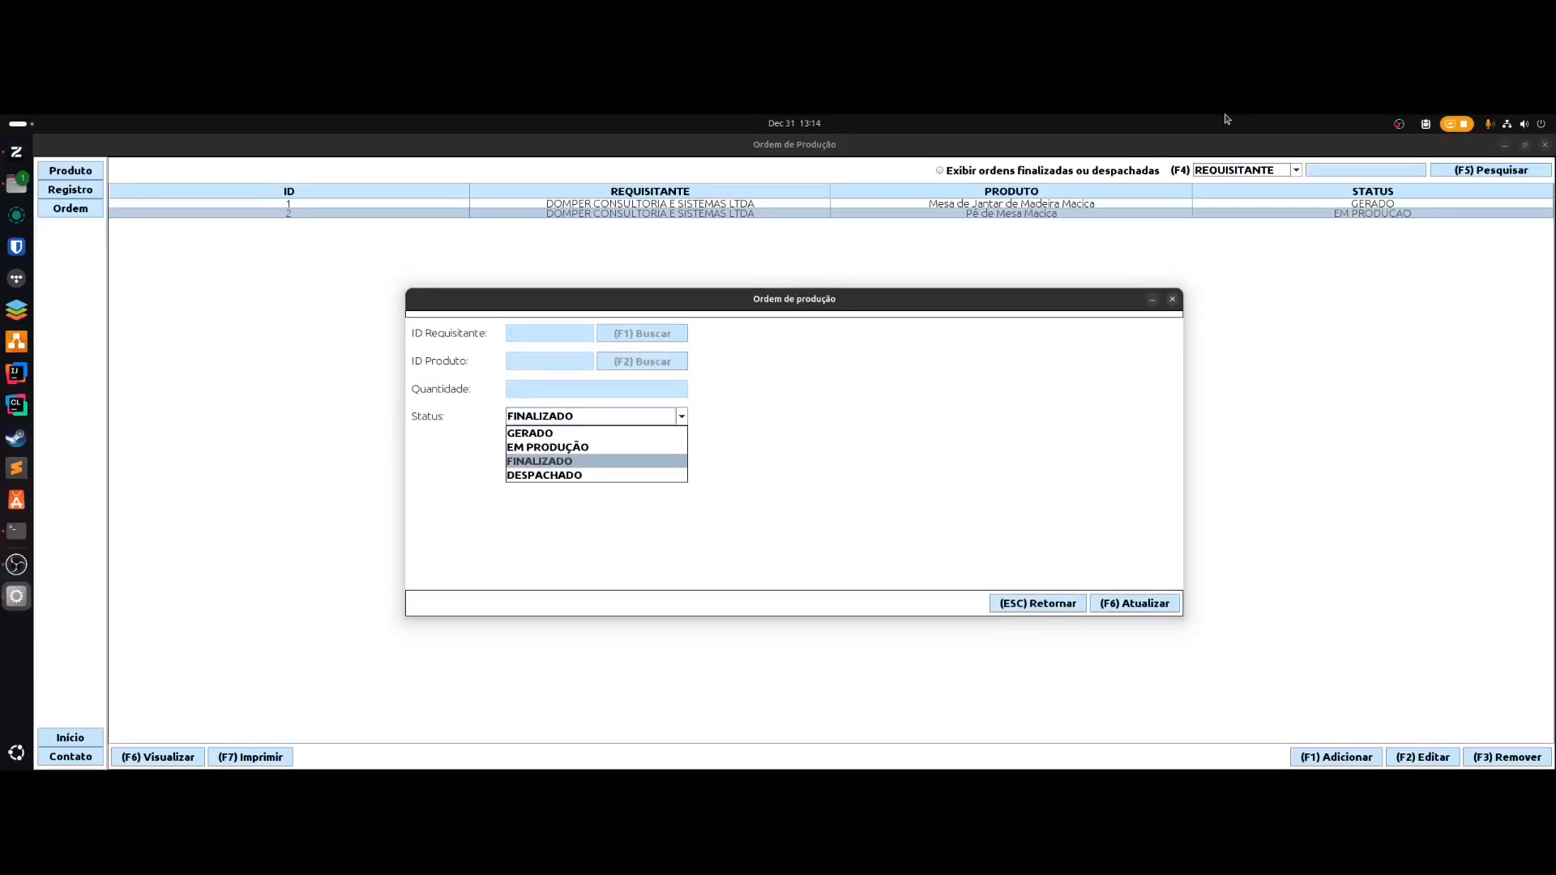
pyautogui.press('Return')
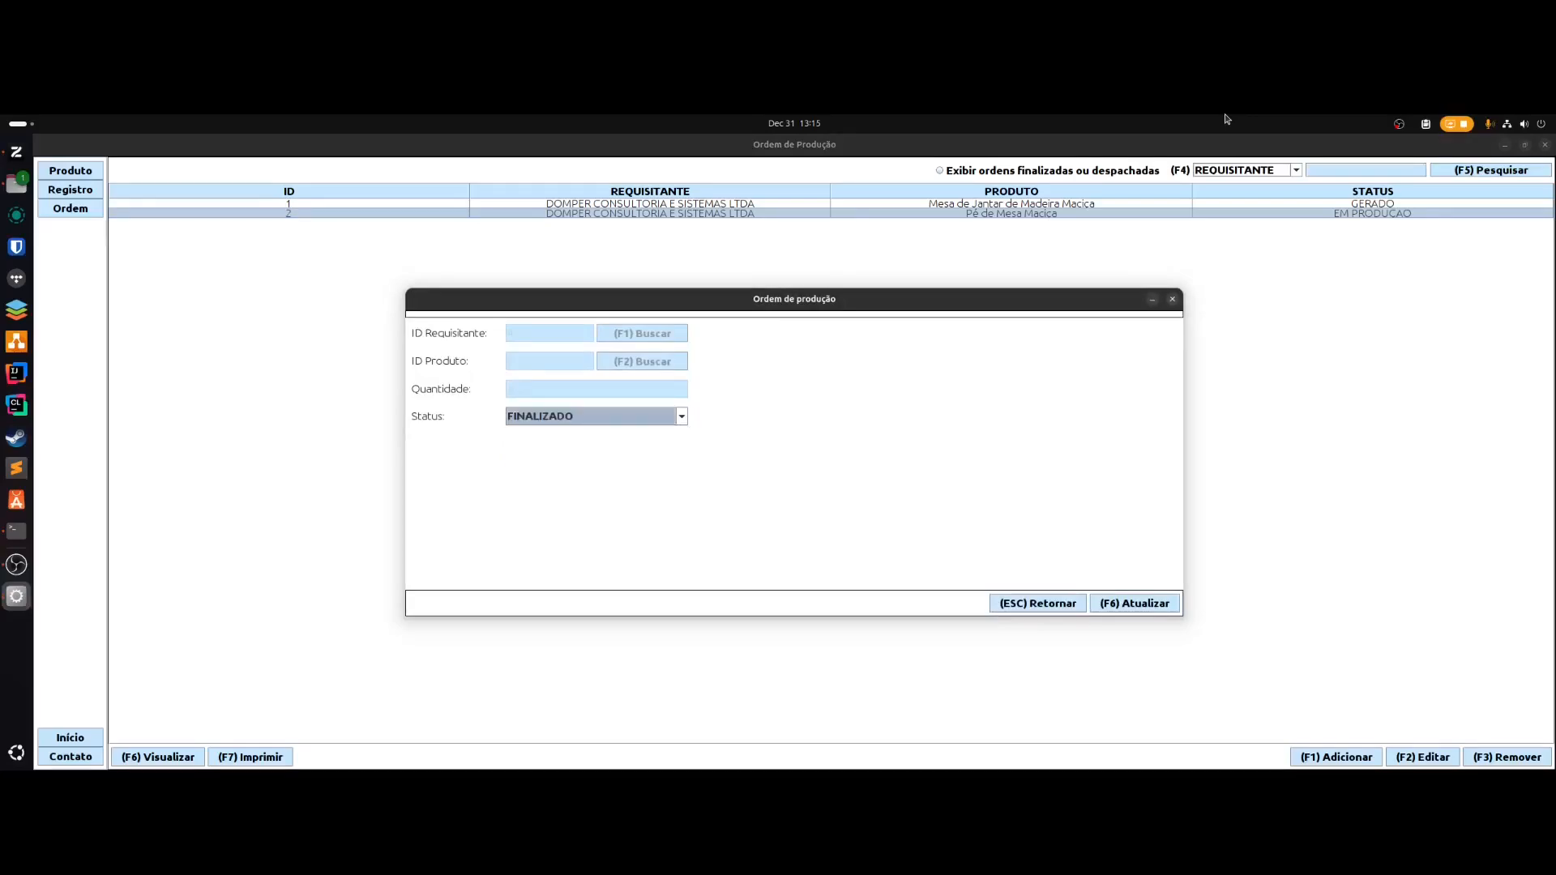
pyautogui.press('F6')
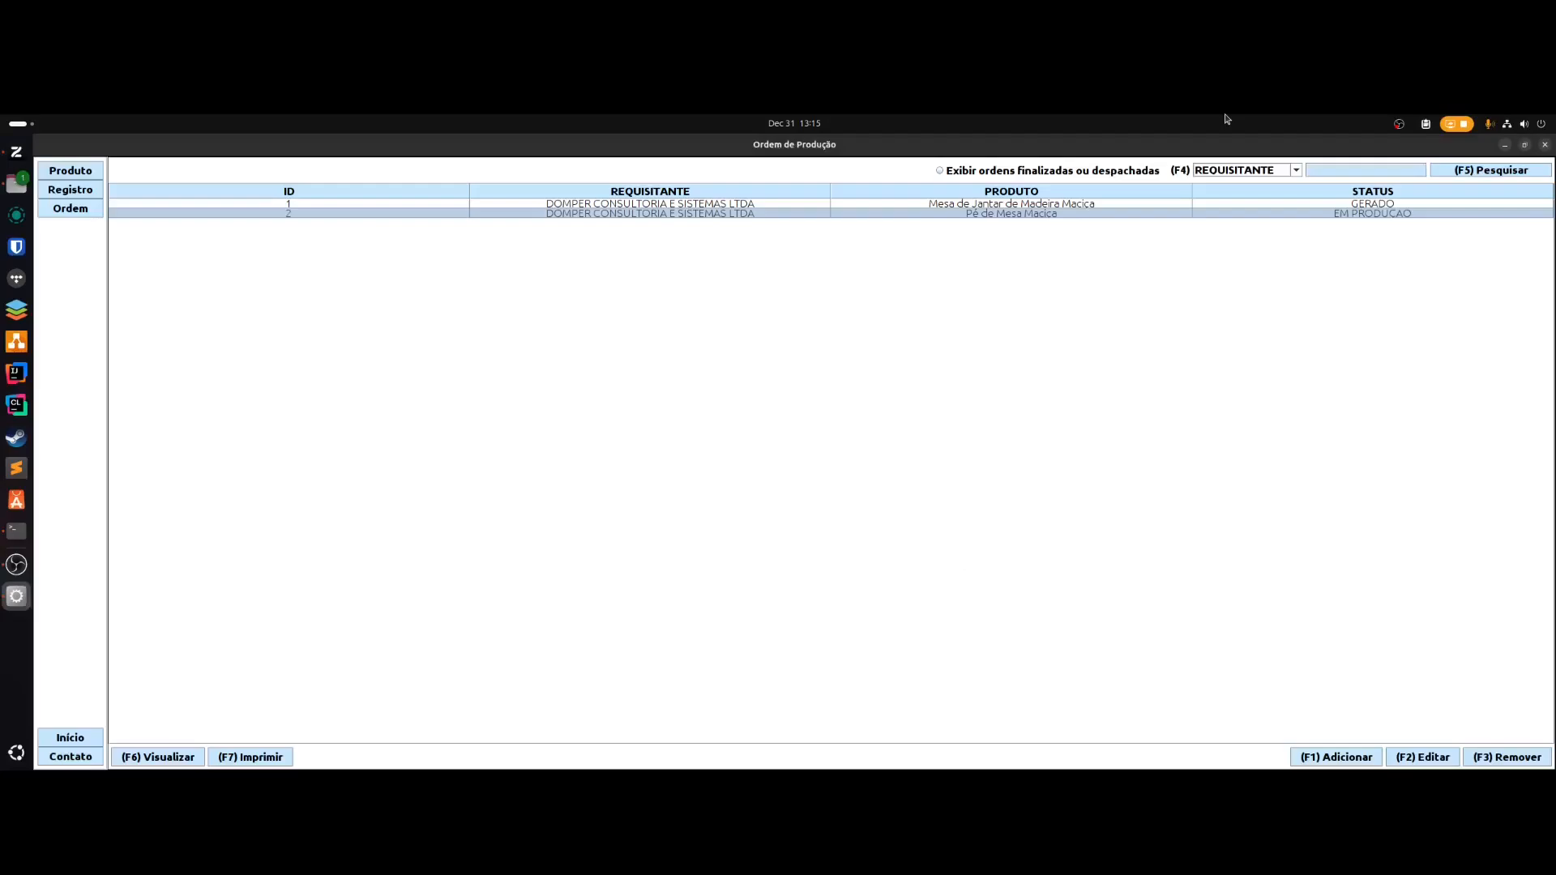
pyautogui.hotkey('ctrl', 'p')
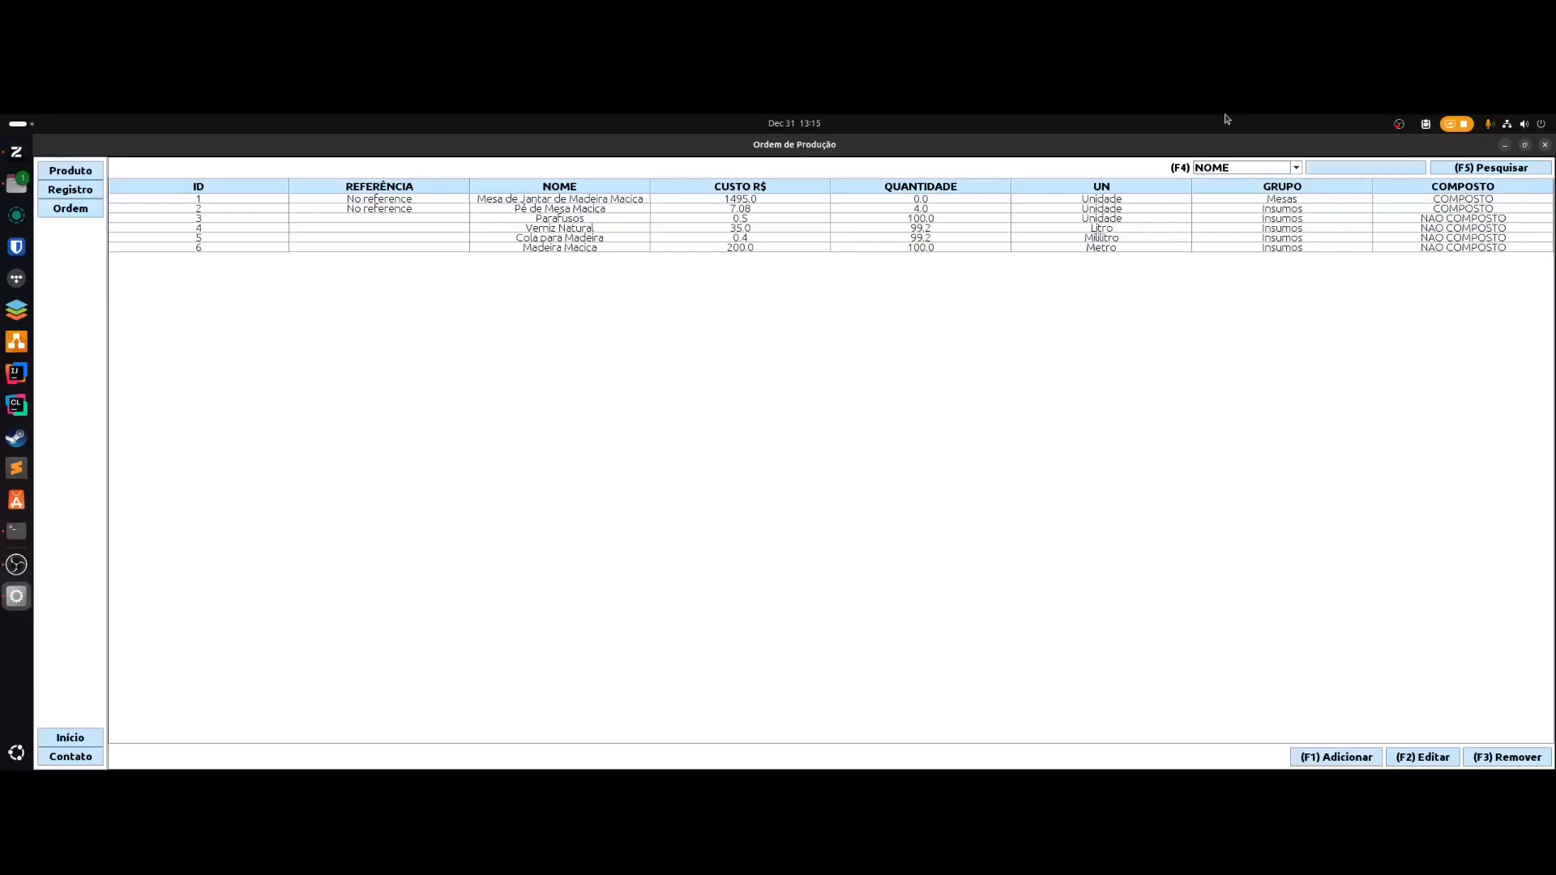
# - Try setting the dining-table order to EM PRODUÇÃO, then dismiss the Cola para Madeira shortage error
pyautogui.press('space')
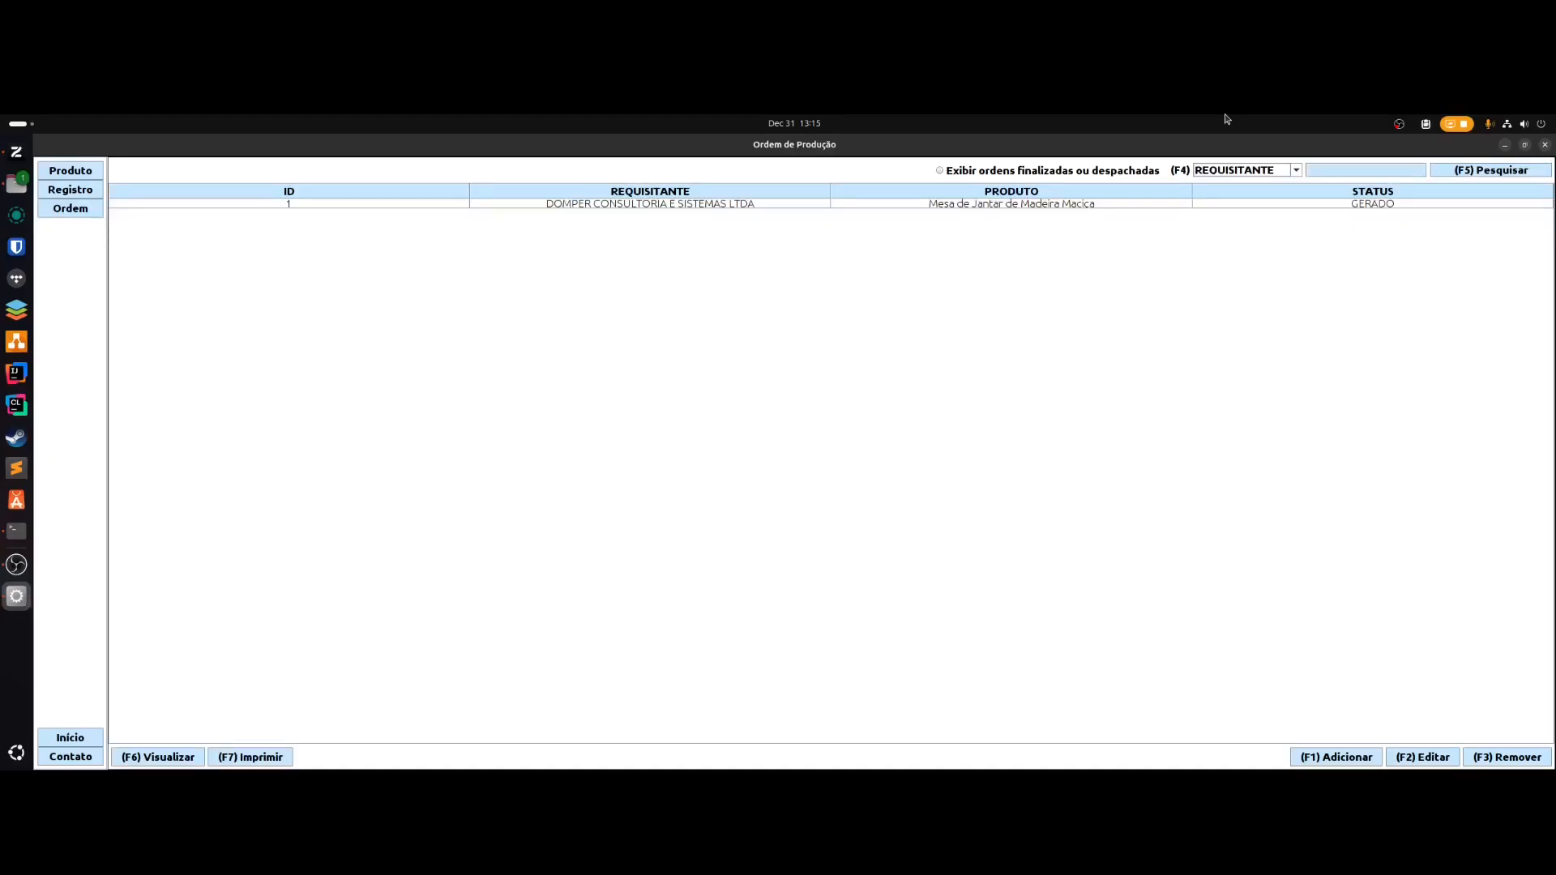
pyautogui.press('Down')
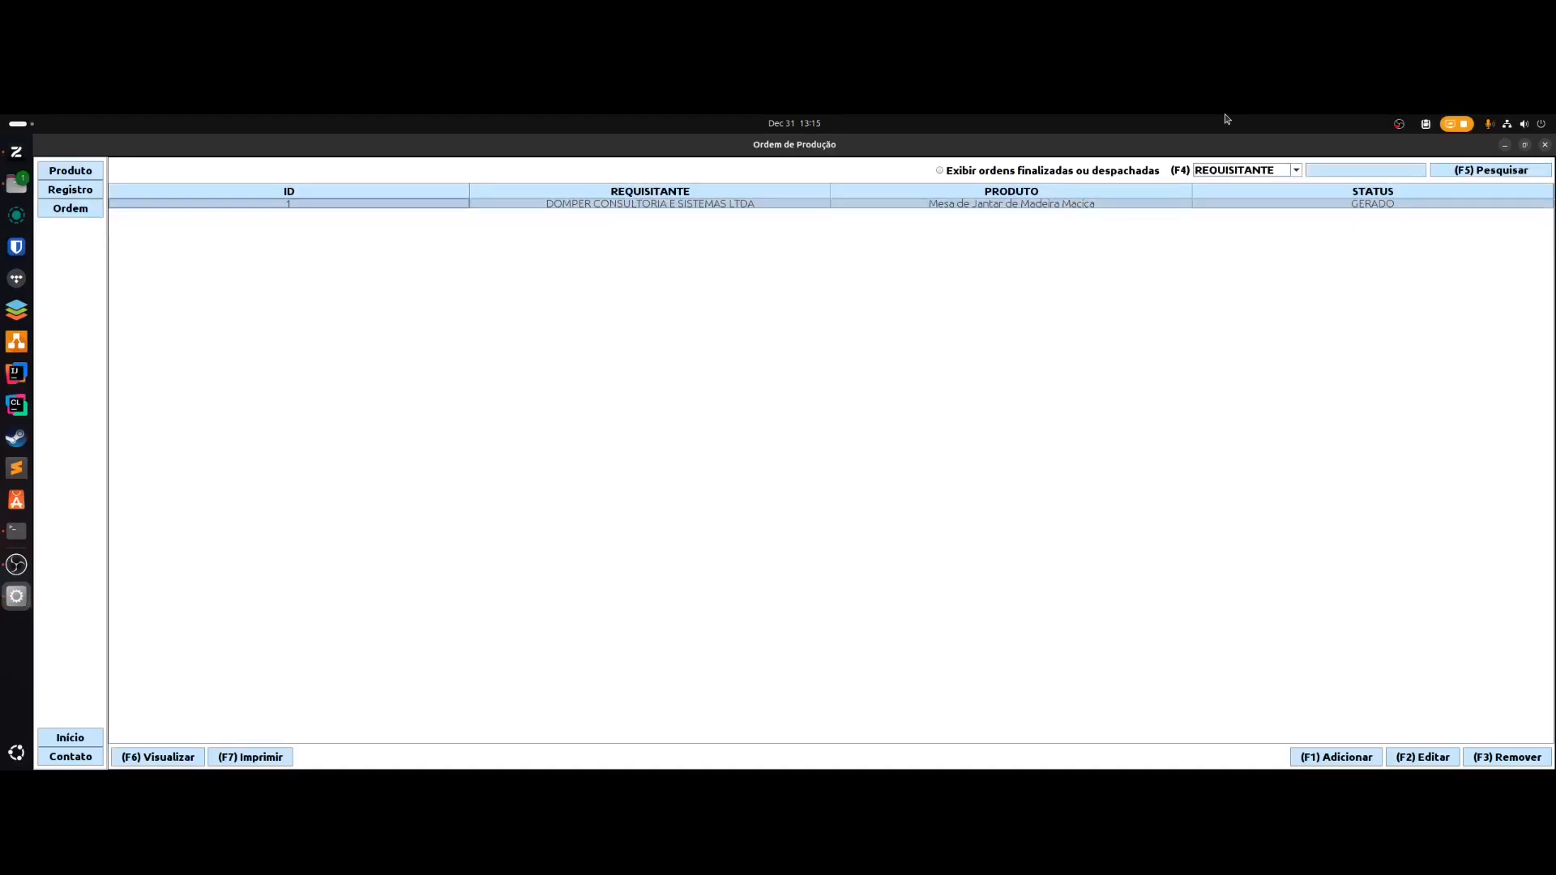
pyautogui.press('F2')
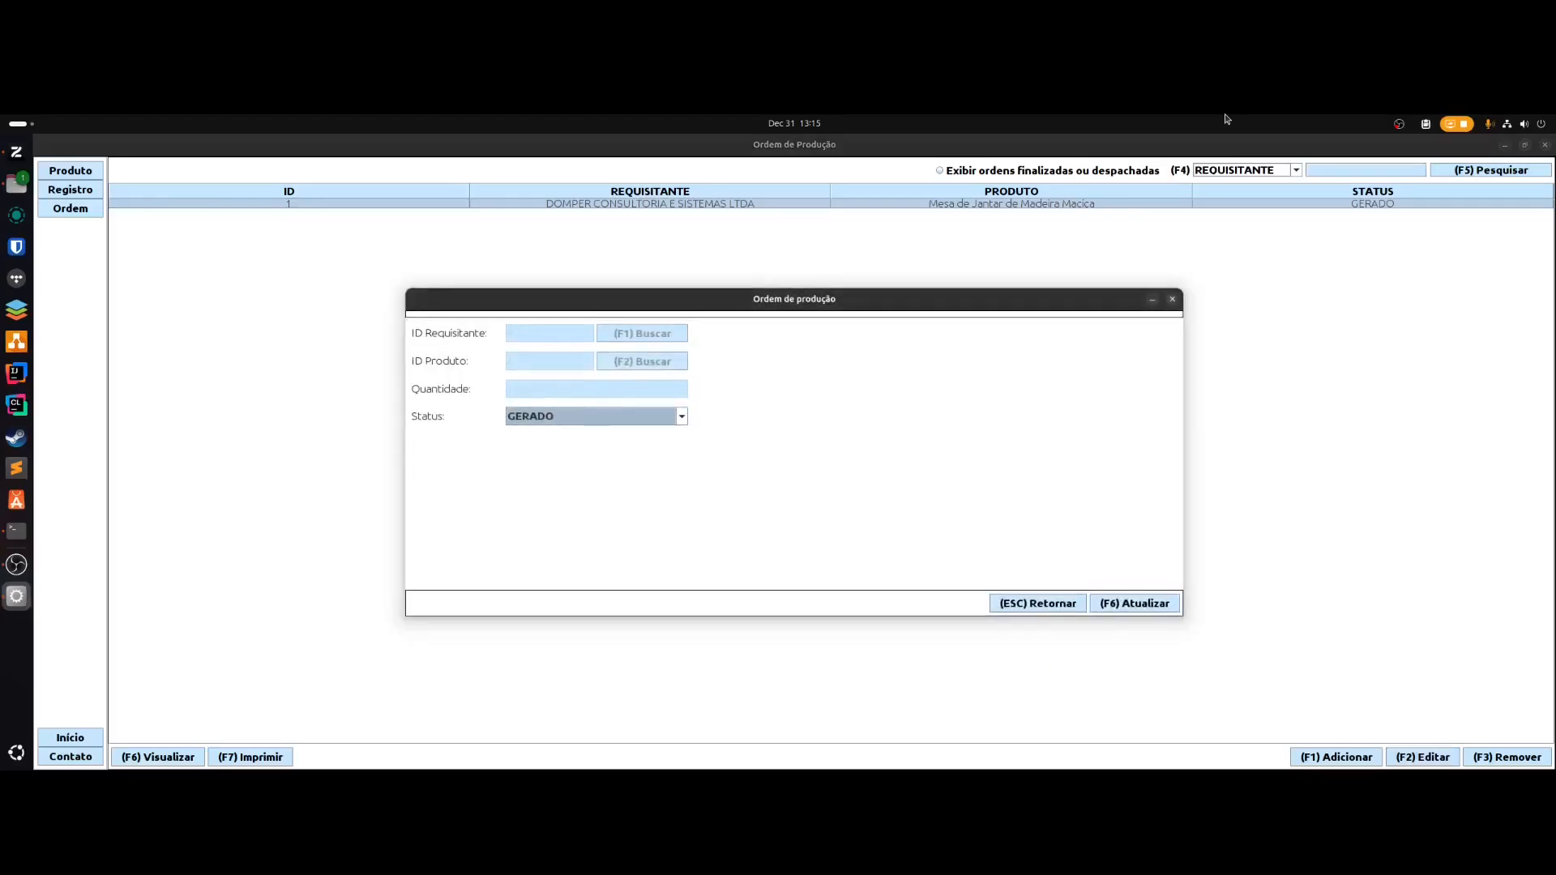
pyautogui.press('Down')
pyautogui.press('Down')
pyautogui.press('Return')
pyautogui.press('F6')
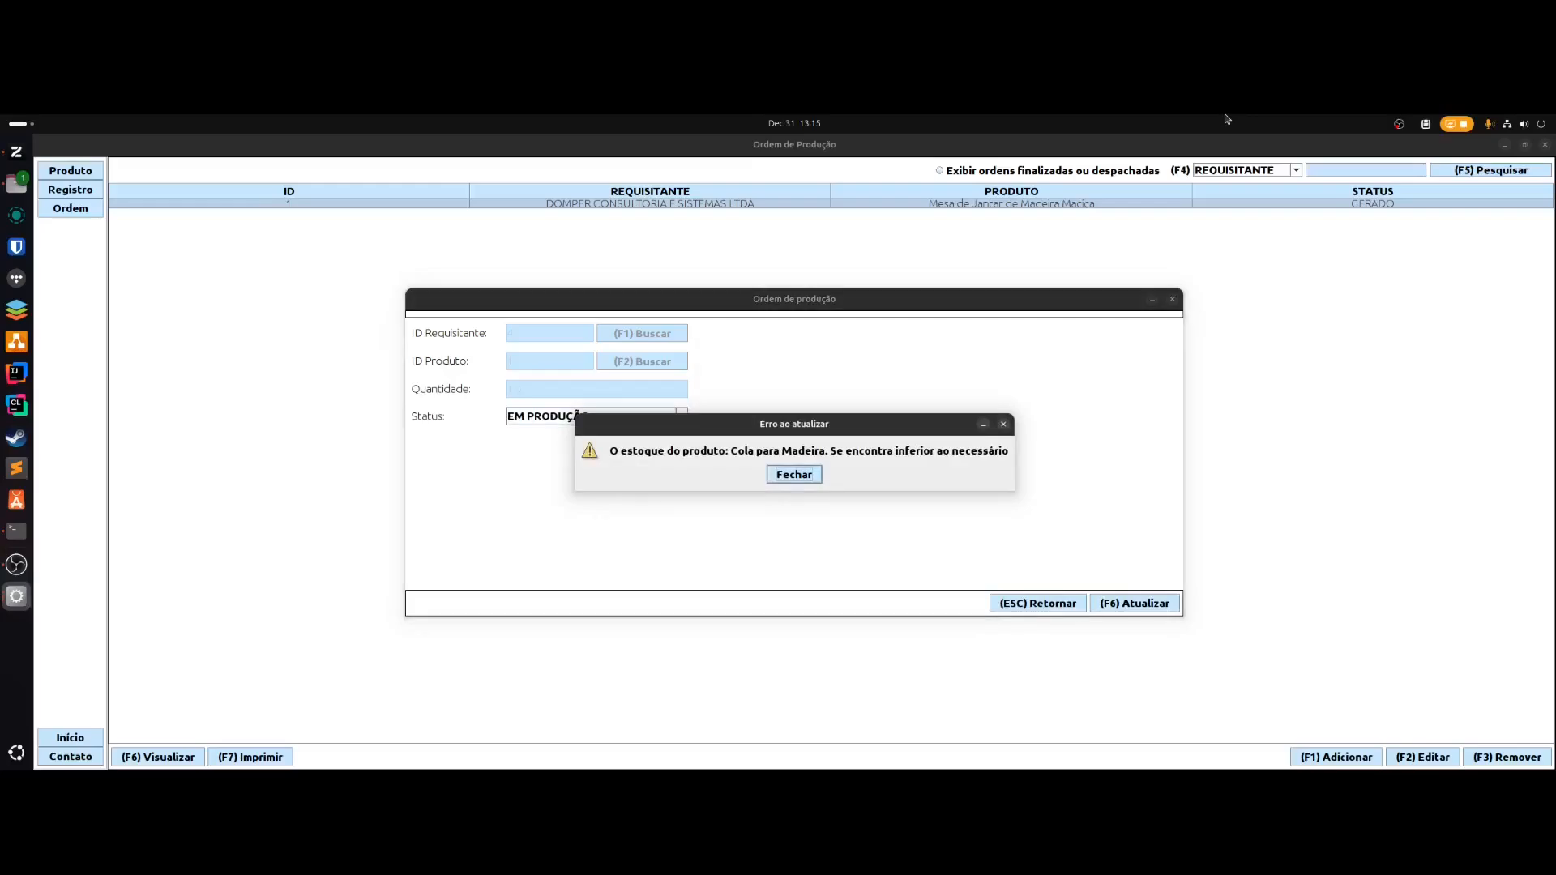
pyautogui.press('Return')
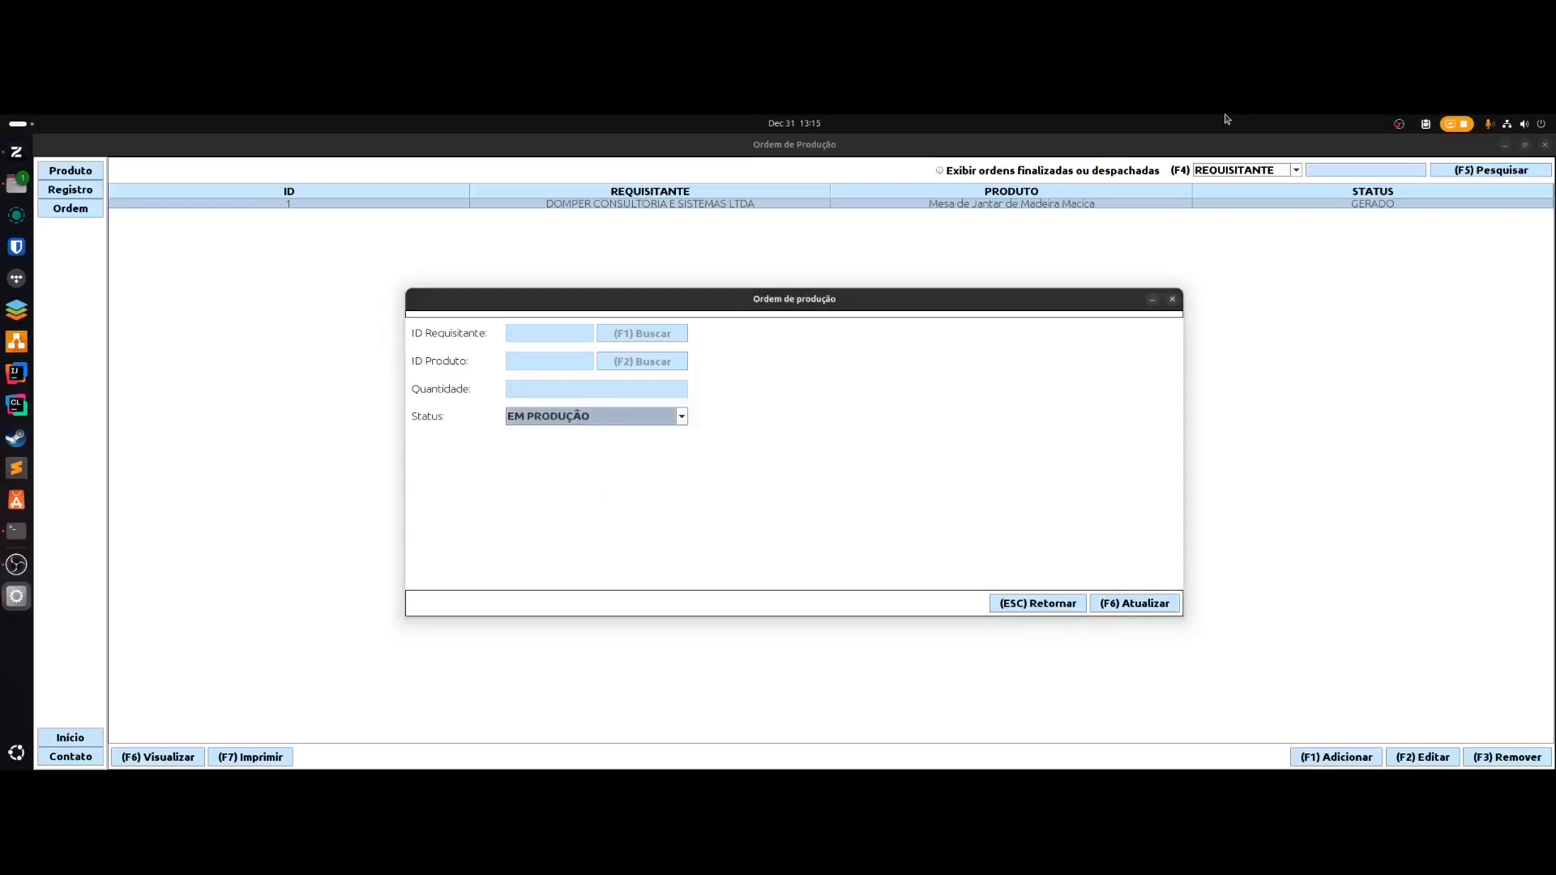
pyautogui.press('Escape')
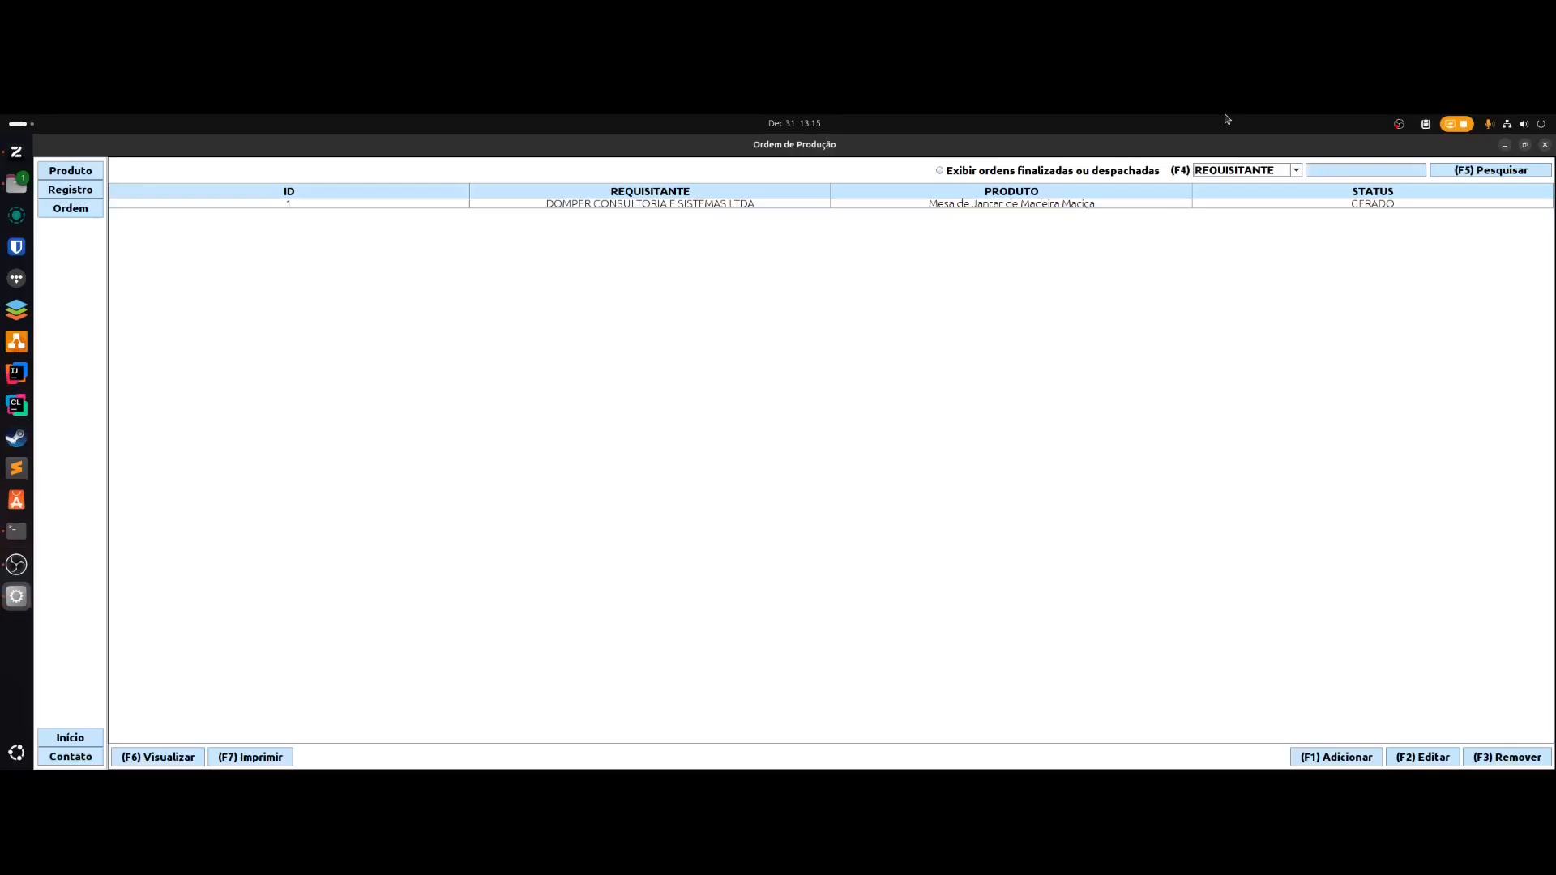
# - Edit Cola para Madeira, entering cost 0.4 and quantity 1000000
pyautogui.press('space')
pyautogui.press('Down')
pyautogui.press('Down')
pyautogui.press('Down')
pyautogui.press('Down')
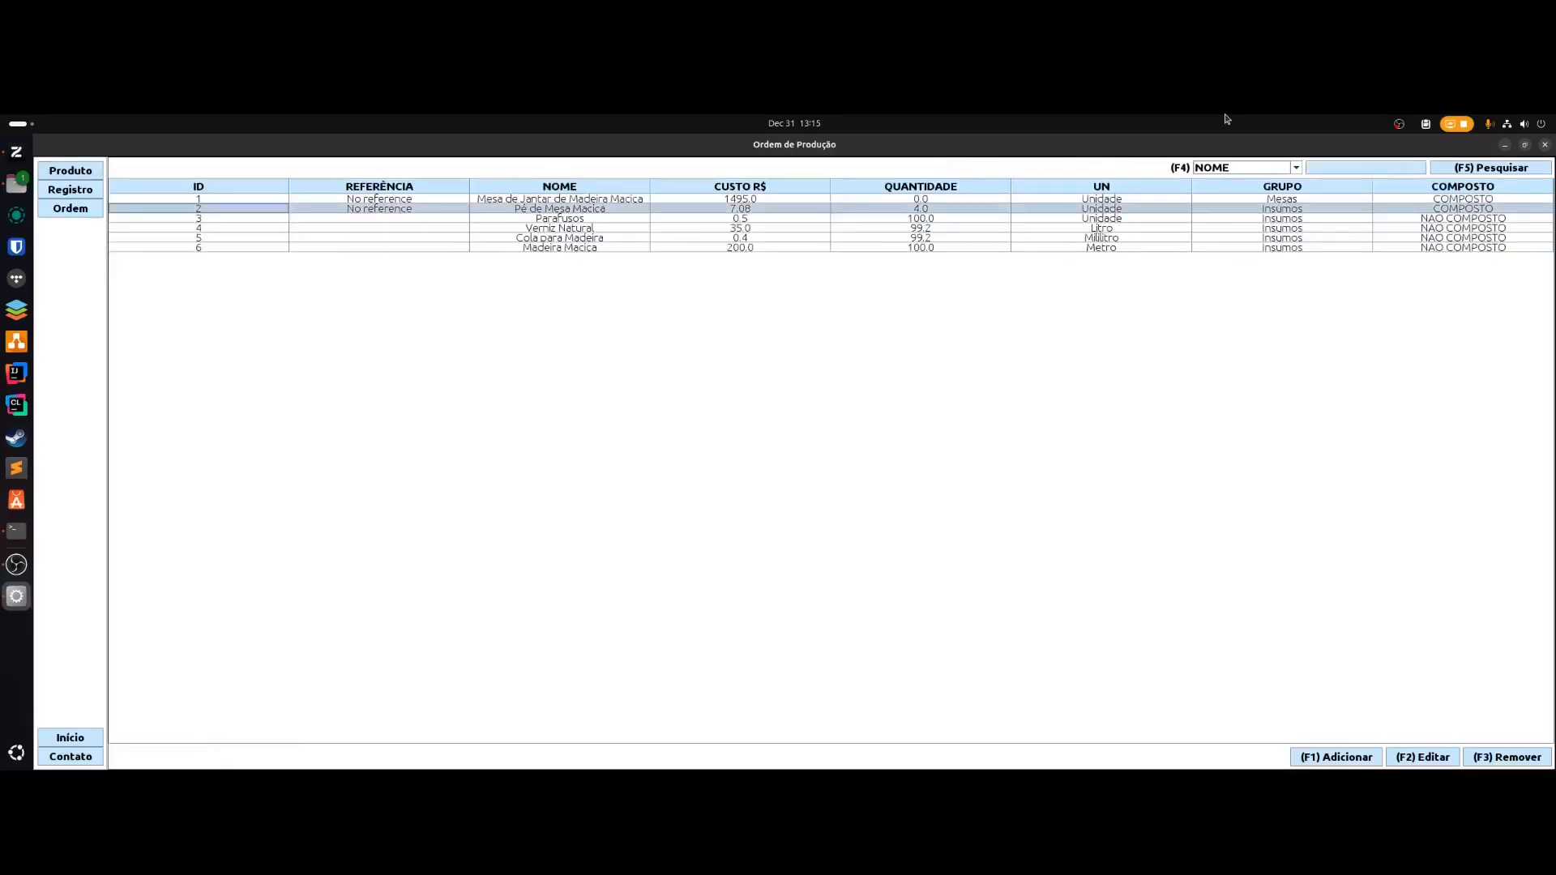
pyautogui.press('Down')
pyautogui.press('F2')
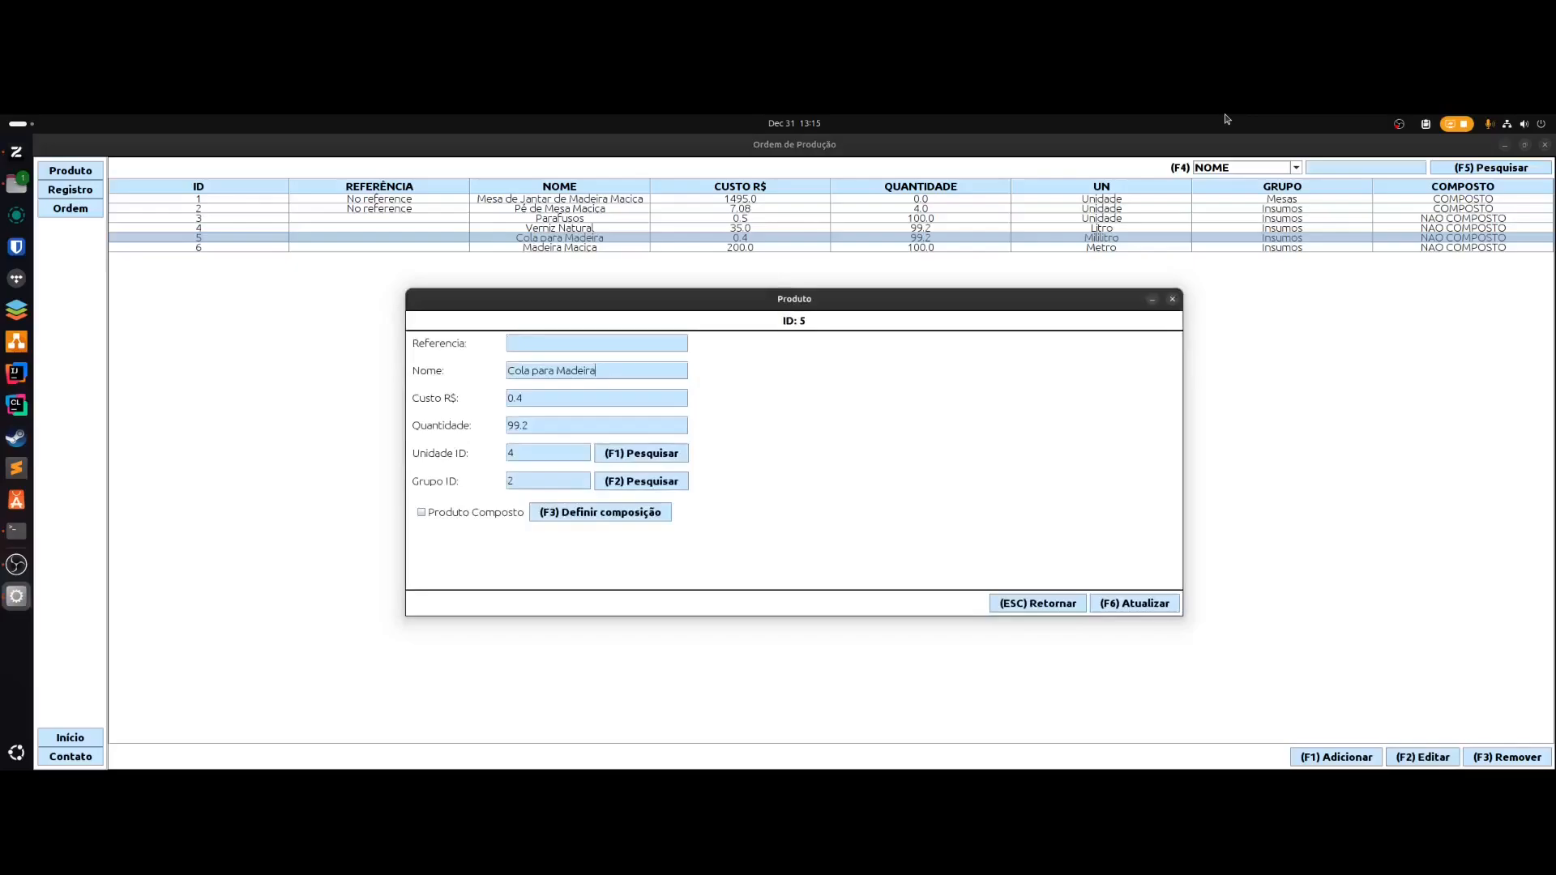
pyautogui.press('Tab')
pyautogui.press('BackSpace')
pyautogui.press('BackSpace')
pyautogui.press('BackSpace')
pyautogui.write('0.4')
pyautogui.press('BackSpace')
pyautogui.press('BackSpace')
pyautogui.press('BackSpace')
pyautogui.press('BackSpace')
pyautogui.write('1000000')
# - After the invalid quantity warning, trim the quantity to 10000 and save the product
pyautogui.press('F6')
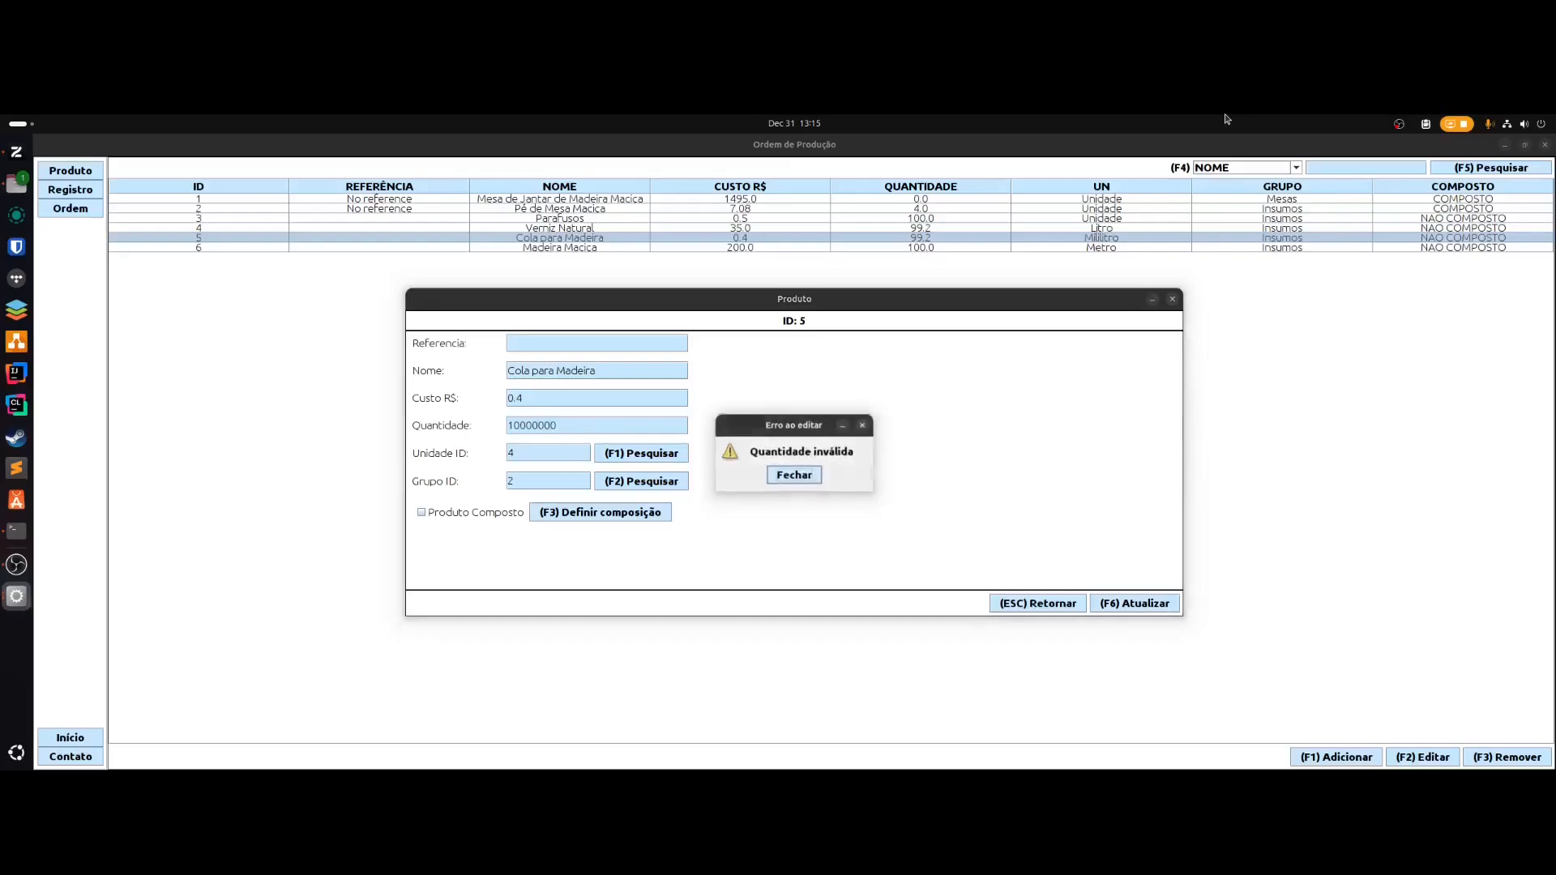
pyautogui.press('Return')
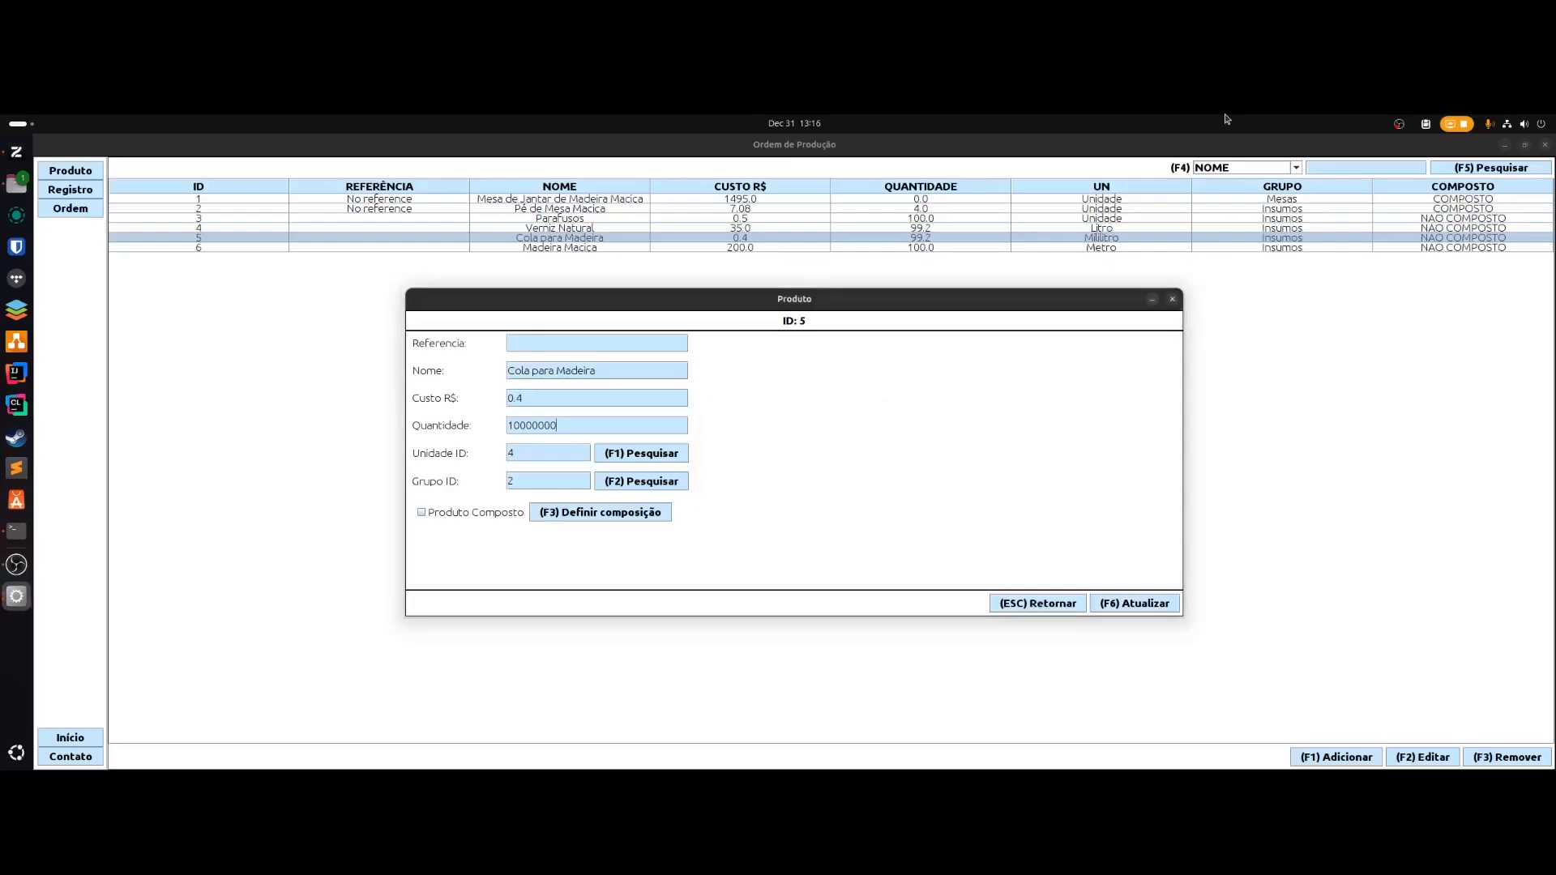
pyautogui.press('BackSpace')
pyautogui.press('BackSpace')
pyautogui.press('BackSpace')
pyautogui.press('F6')
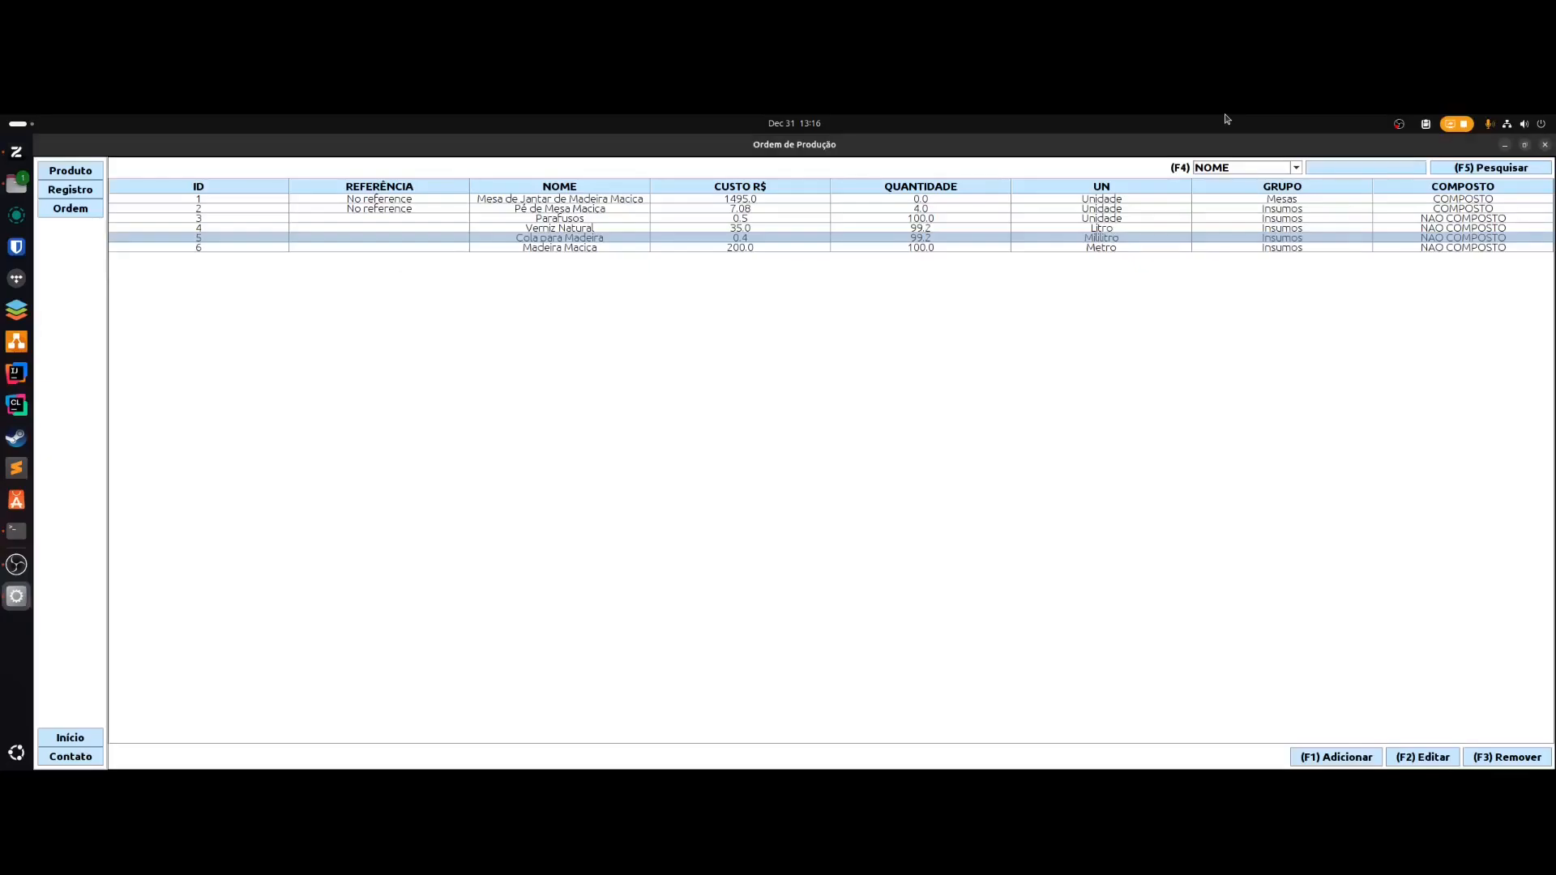
# - Change the Mesa de Jantar de Madeira Maciça order status from GERADO to EM PRODUÇÃO
pyautogui.hotkey('alt', 'o')
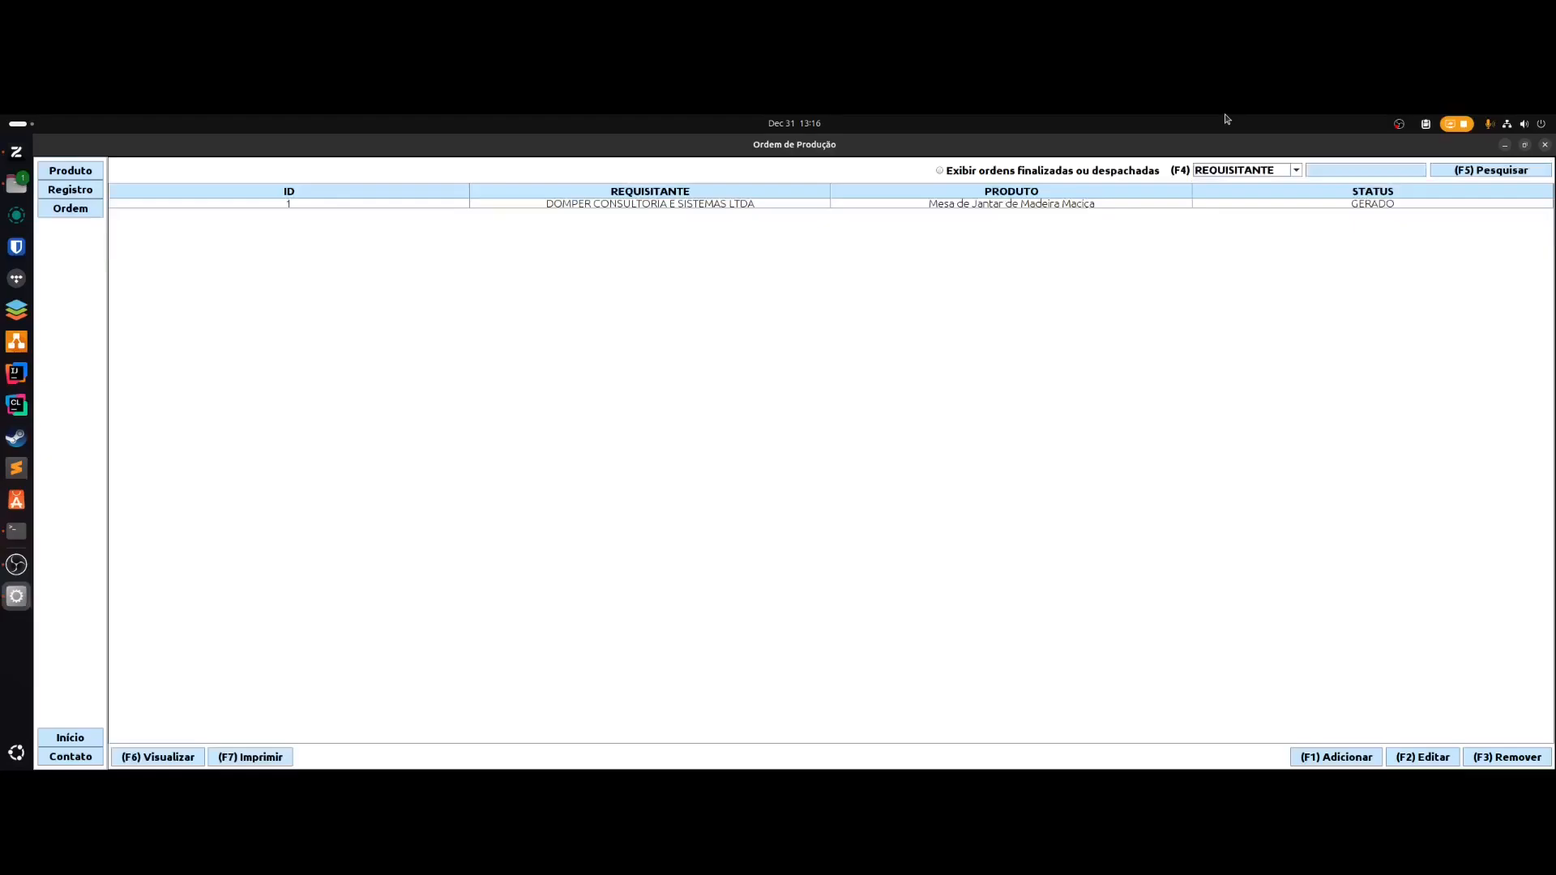
pyautogui.press('Down')
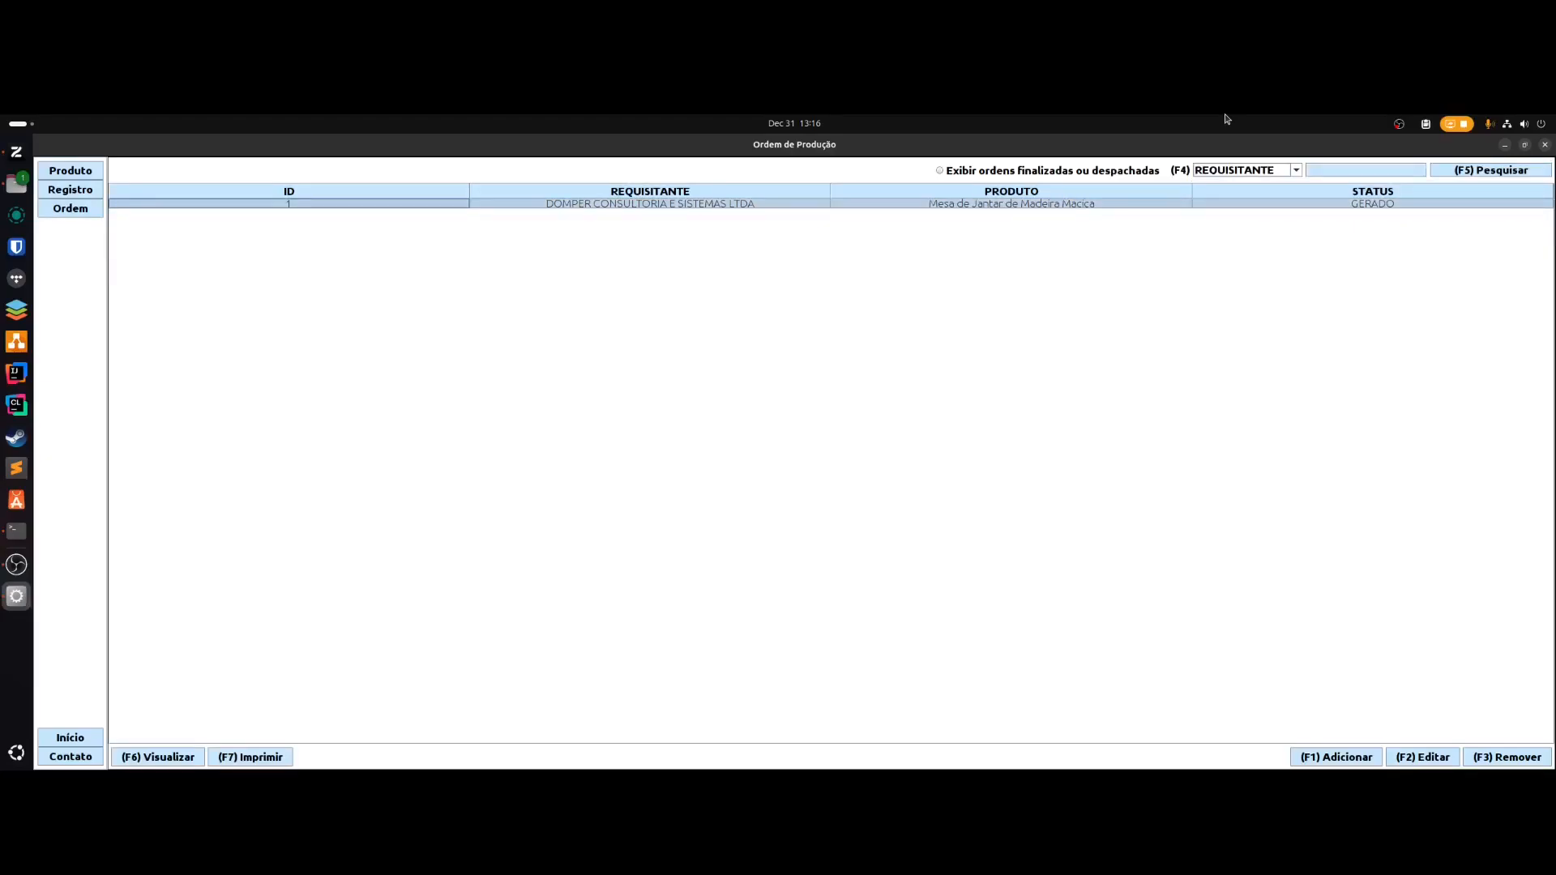
pyautogui.press('F2')
pyautogui.hotkey('alt', 'Down')
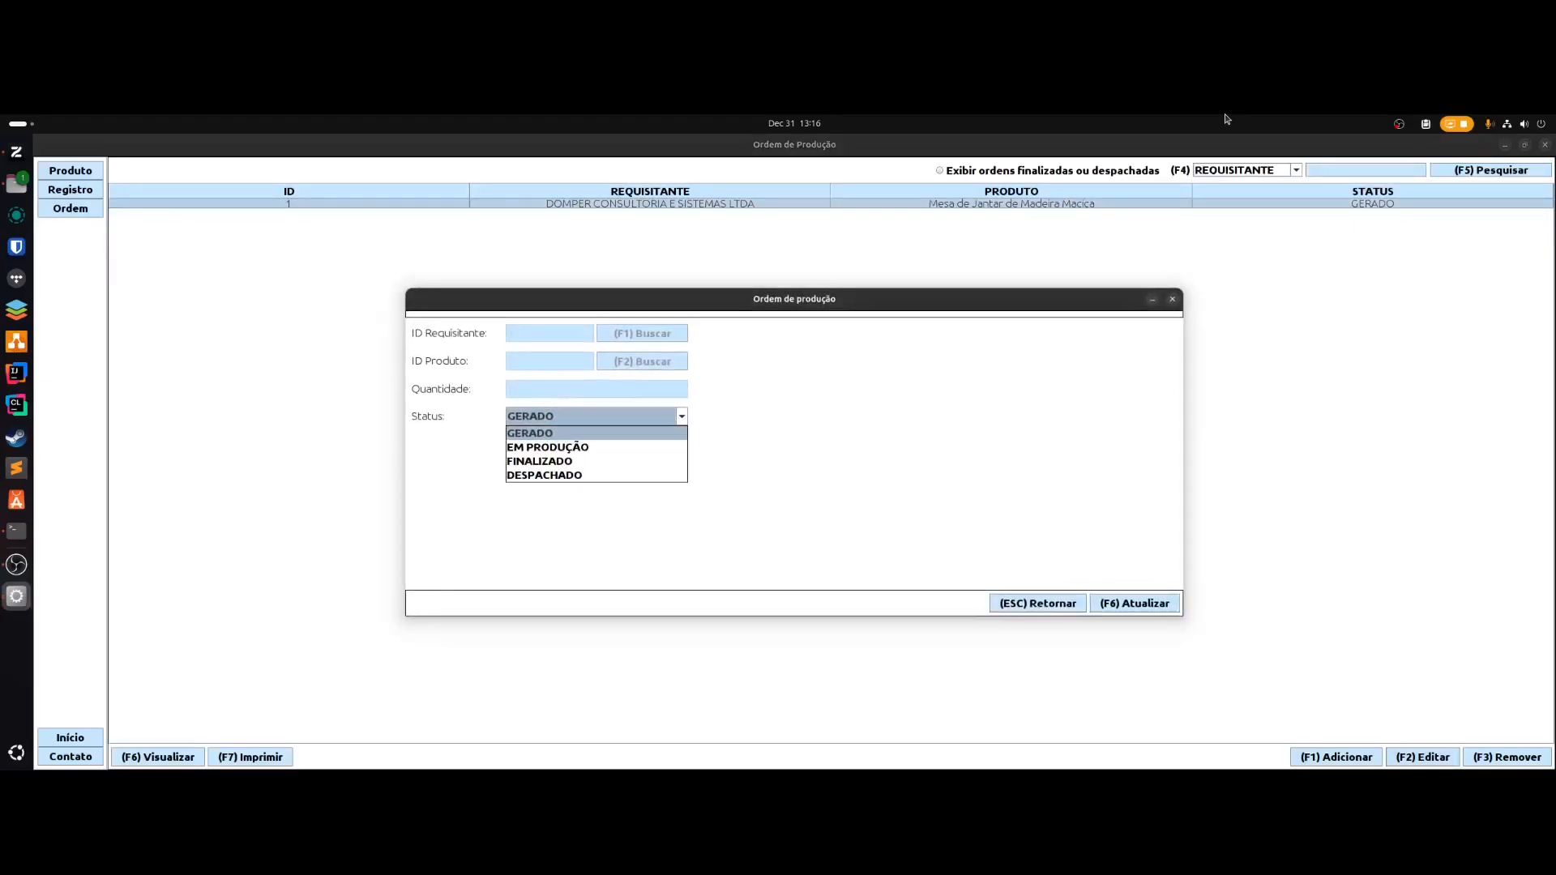
pyautogui.press('Down')
pyautogui.press('Return')
pyautogui.press('F6')
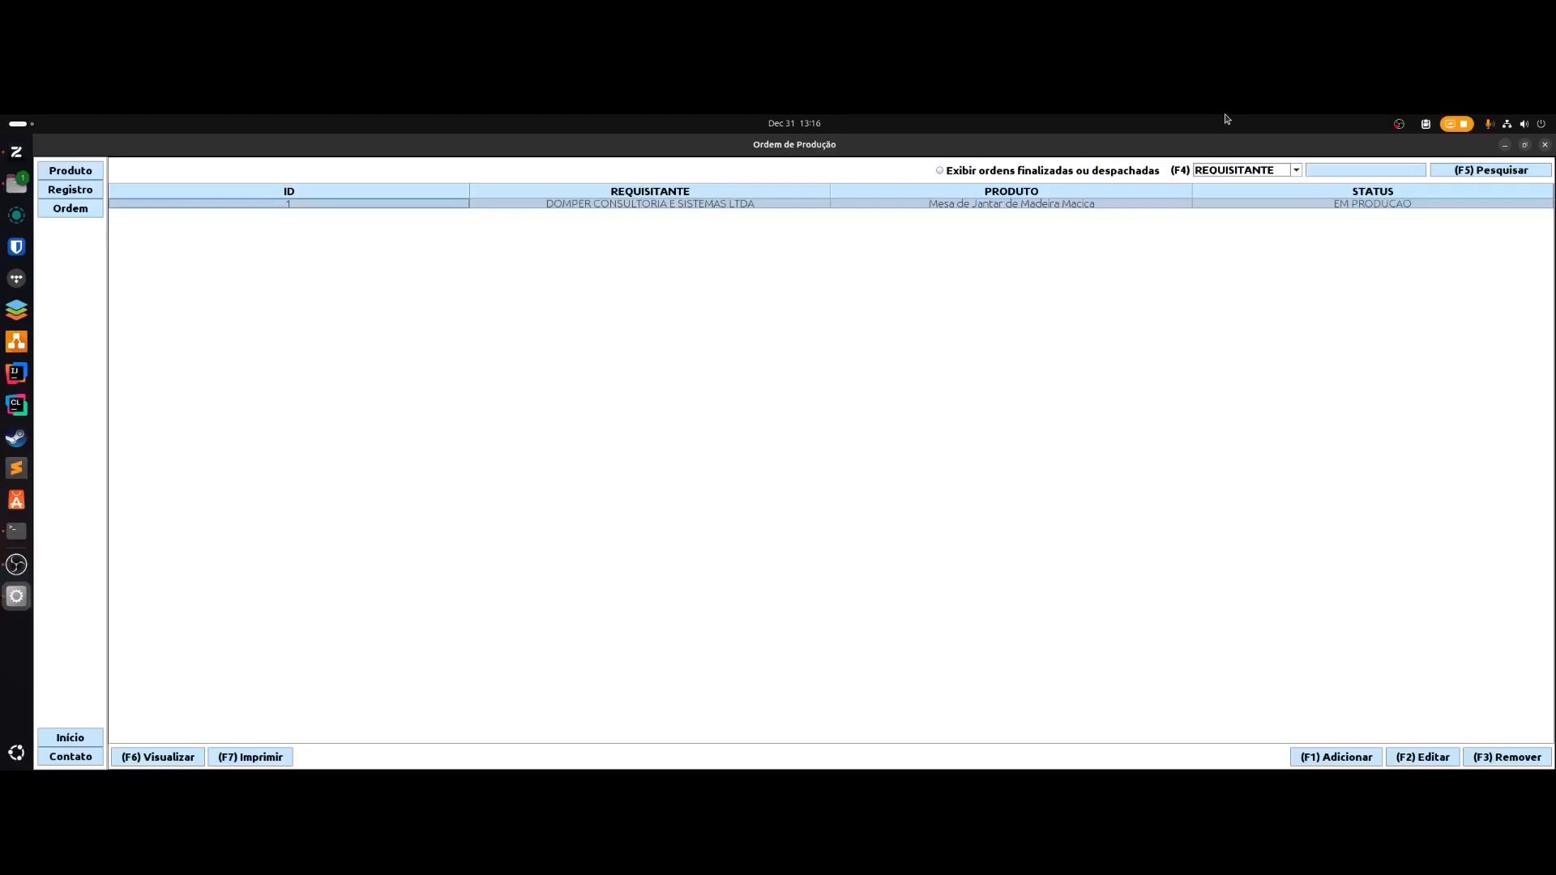
# - Set the same order's status to FINALIZADO and save it
pyautogui.press('F2')
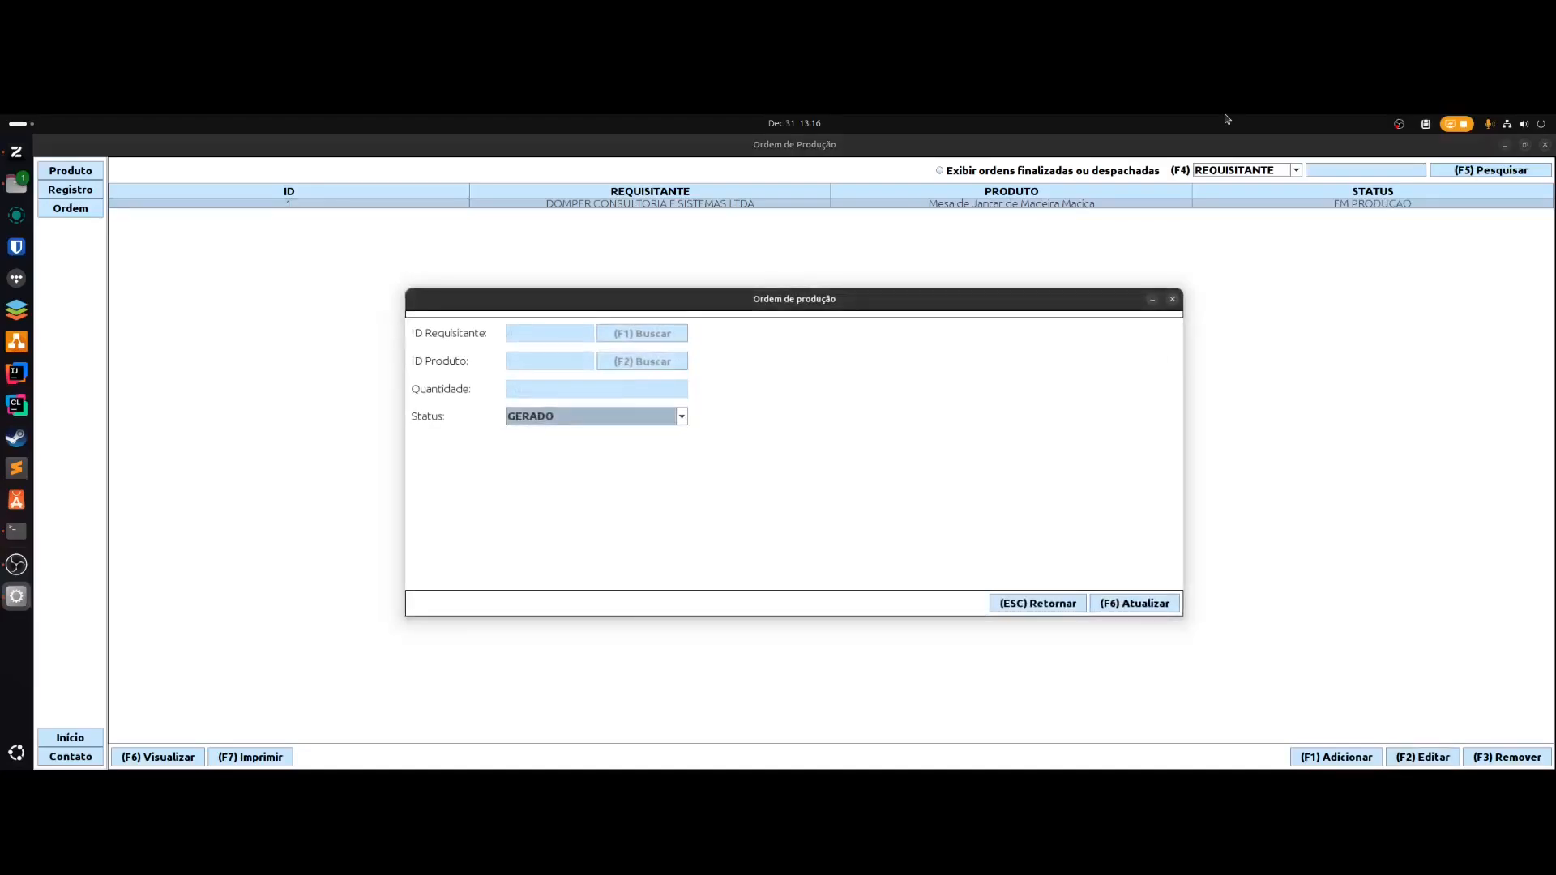
pyautogui.press('Down')
pyautogui.press('Down')
pyautogui.press('Down')
pyautogui.press('Return')
pyautogui.press('F6')
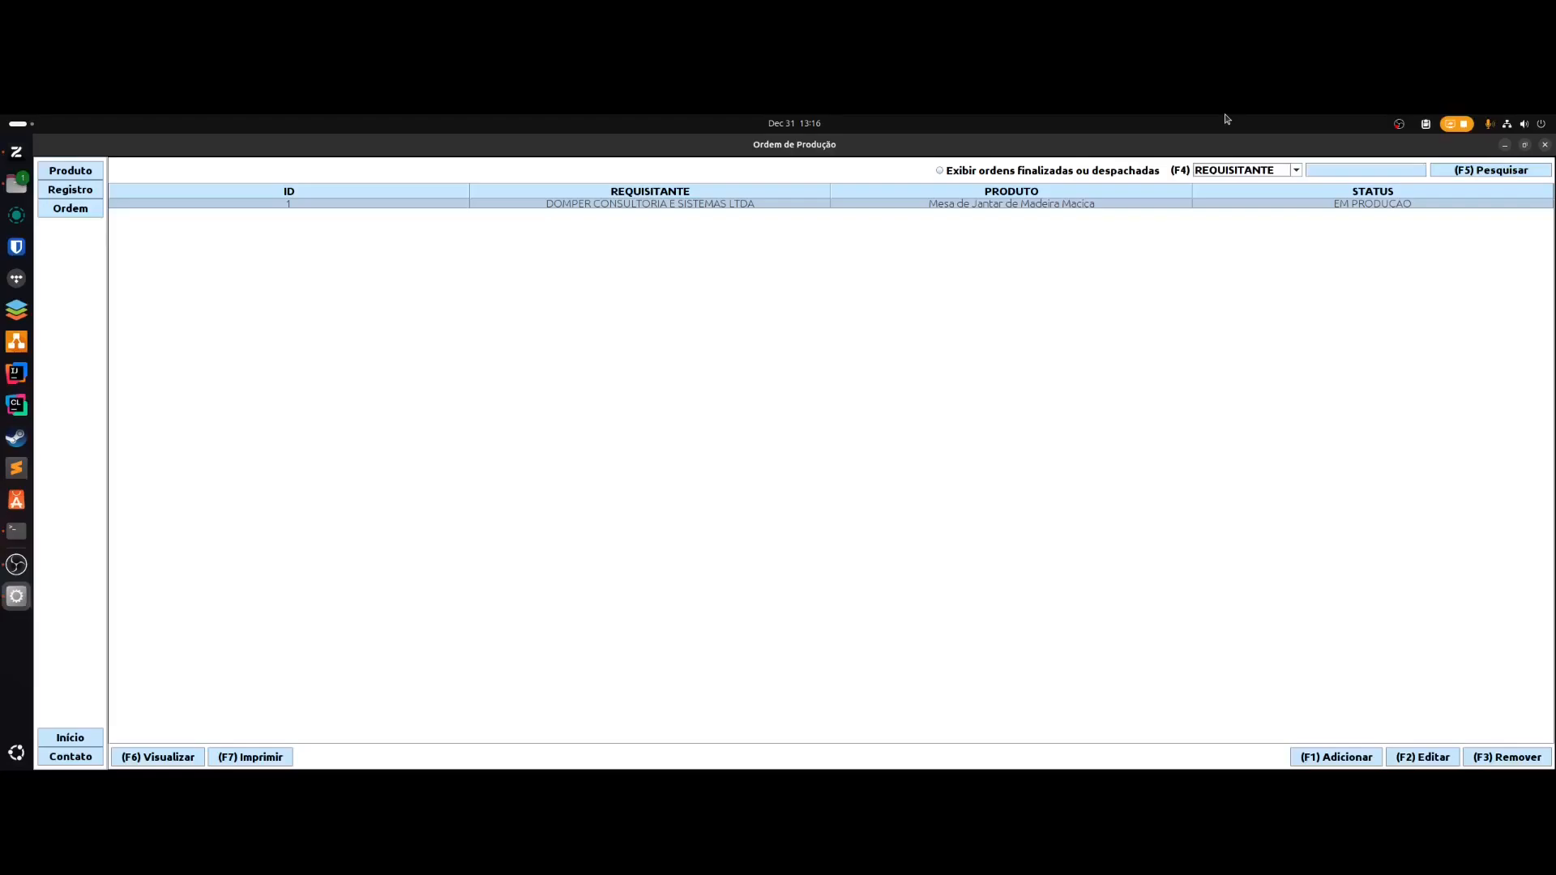
# - Include finished and dispatched orders in the order list and refresh the results
pyautogui.hotkey('alt', 'p')
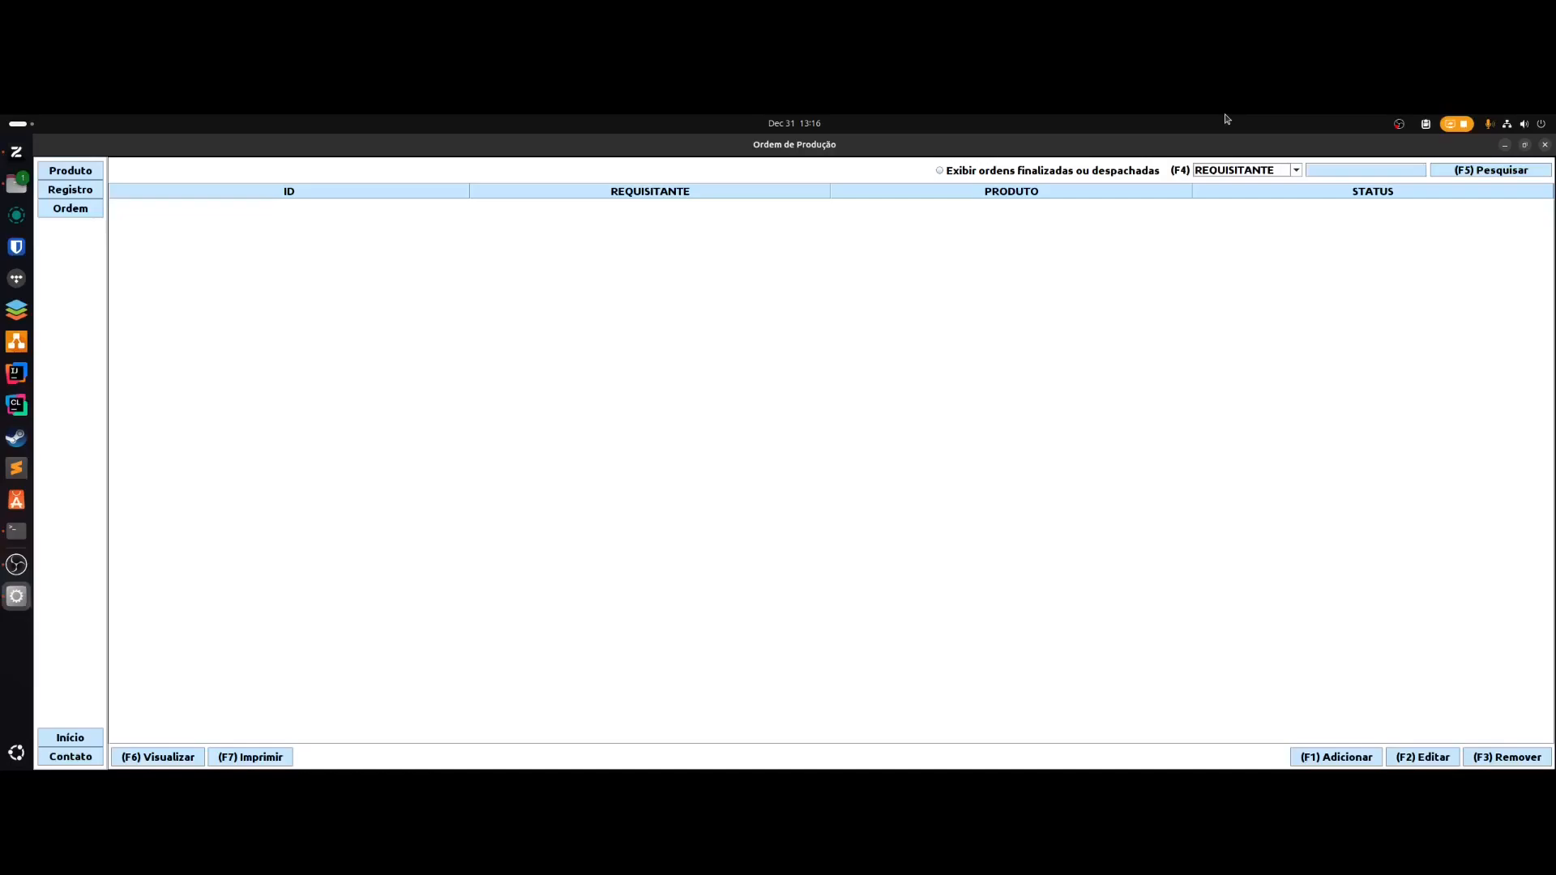
pyautogui.press('space')
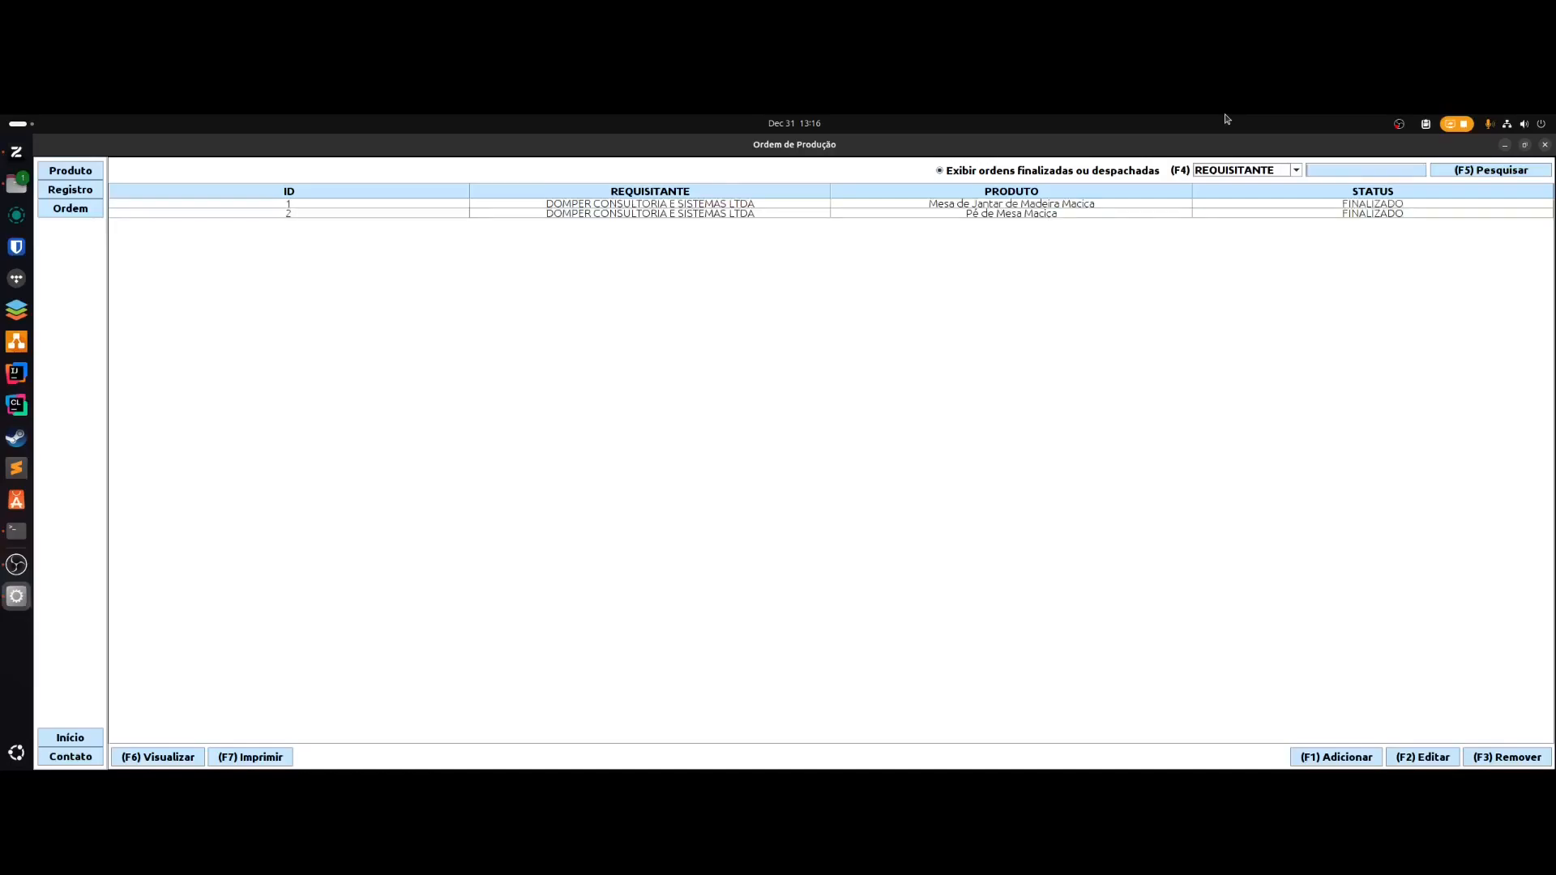
pyautogui.press('F5')
# - Change the Mesa de Jantar de Madeira Maciça order's status to DESPACHADO and save it
pyautogui.press('Down')
pyautogui.press('F2')
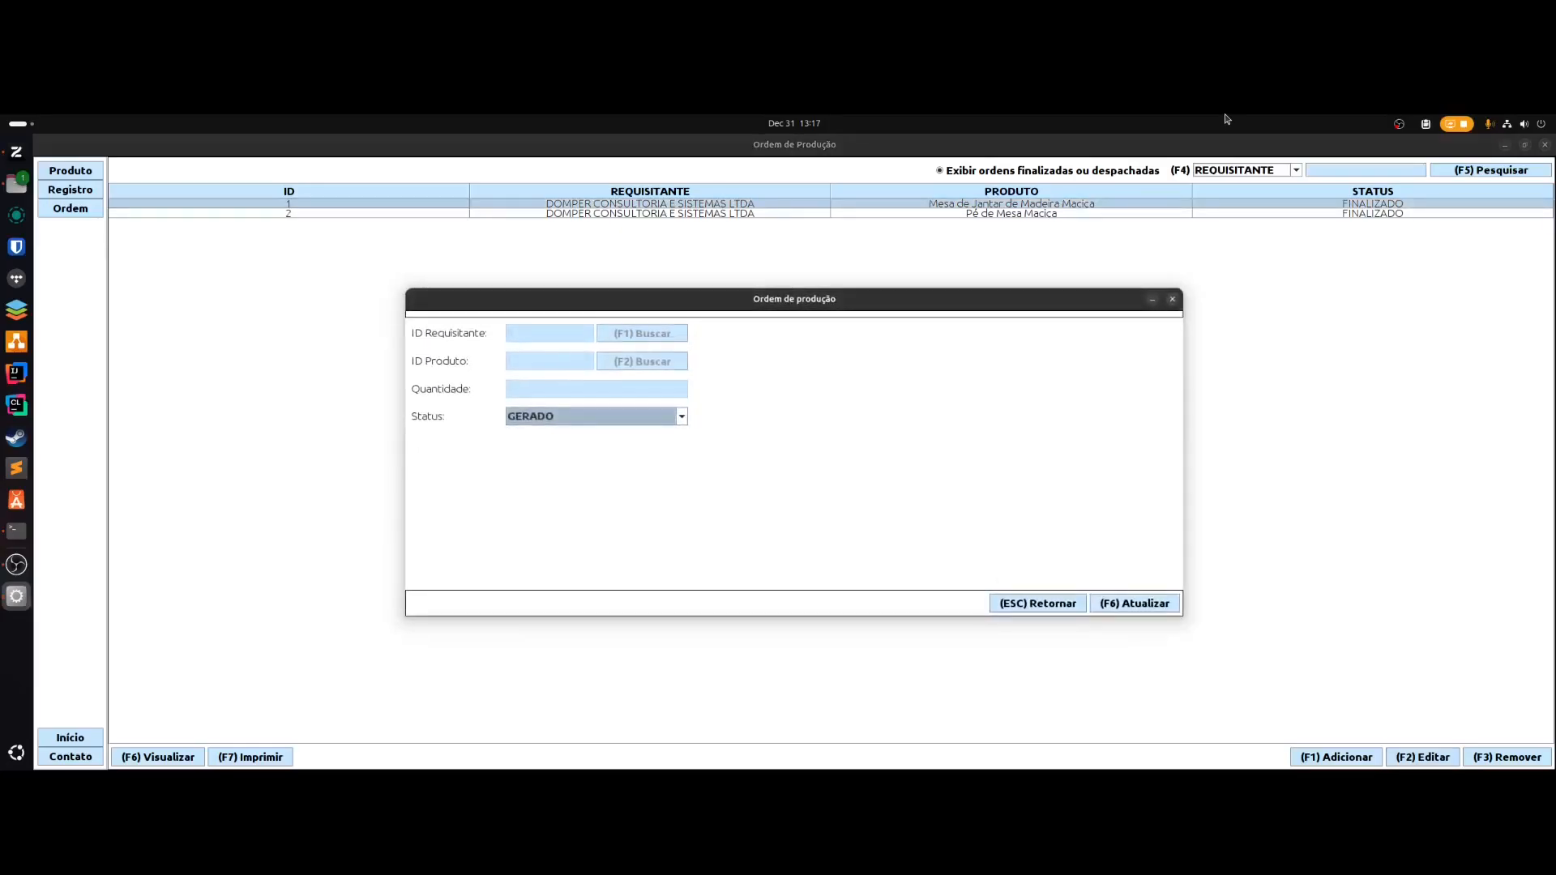
pyautogui.press('Down')
pyautogui.press('Down')
pyautogui.press('Down')
pyautogui.press('Down')
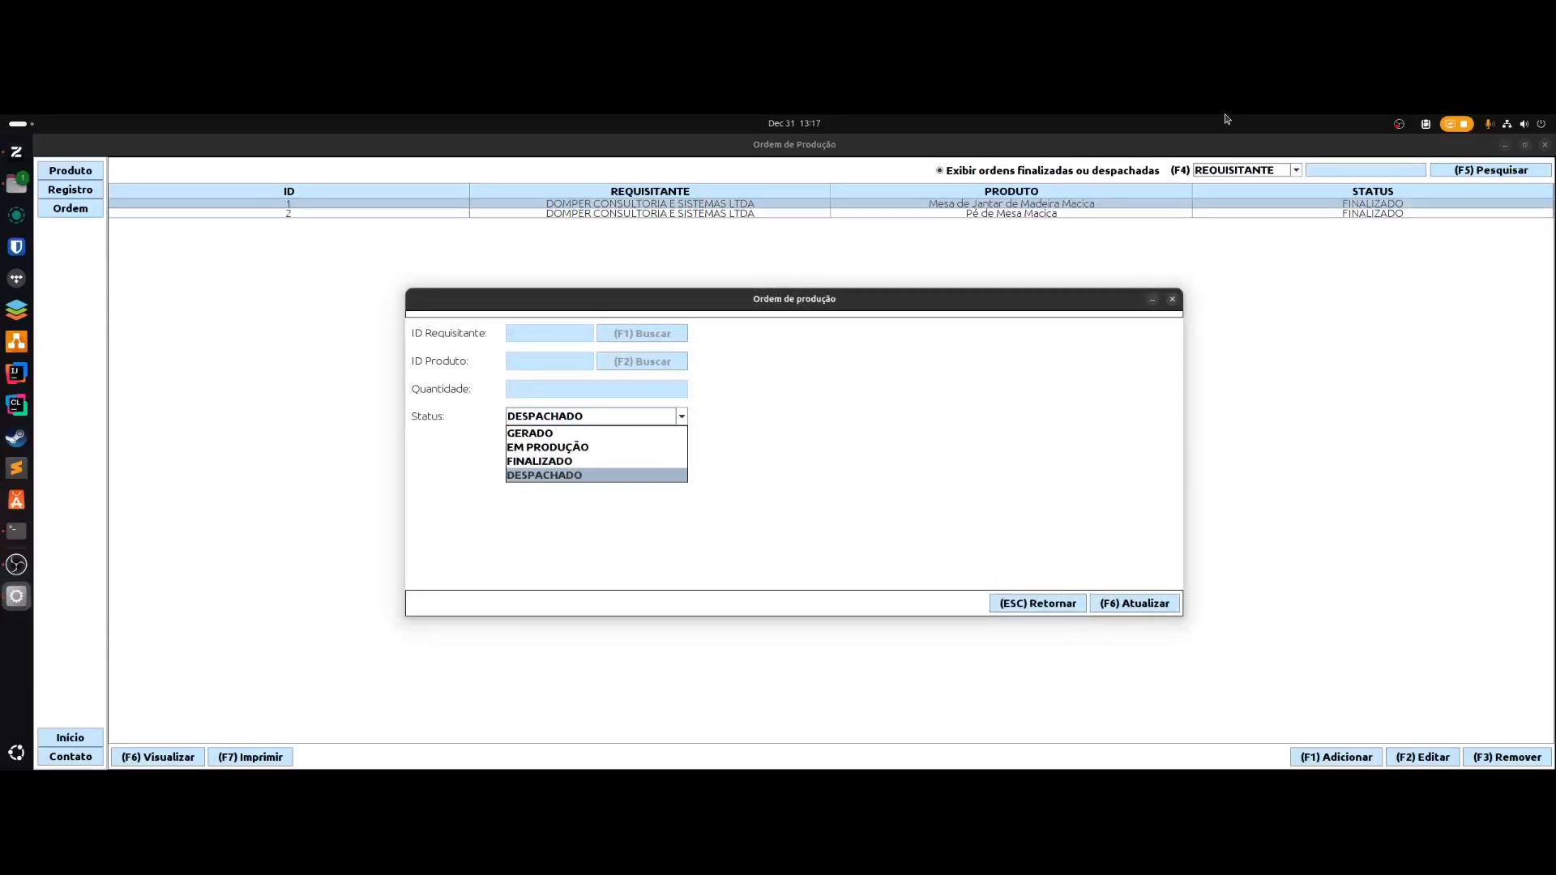
pyautogui.press('Return')
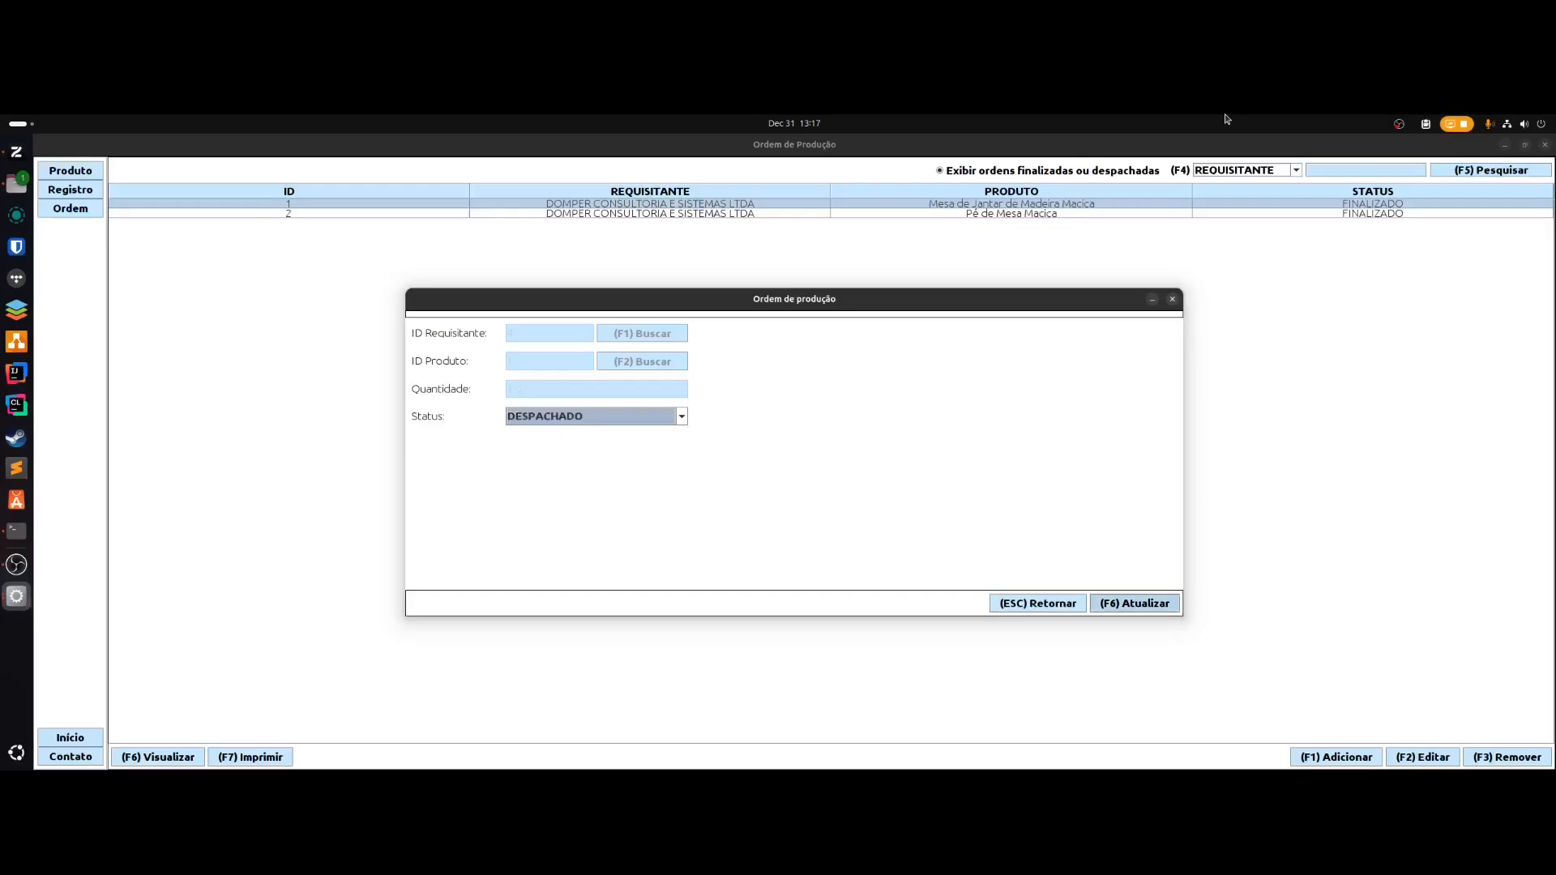
pyautogui.press('F6')
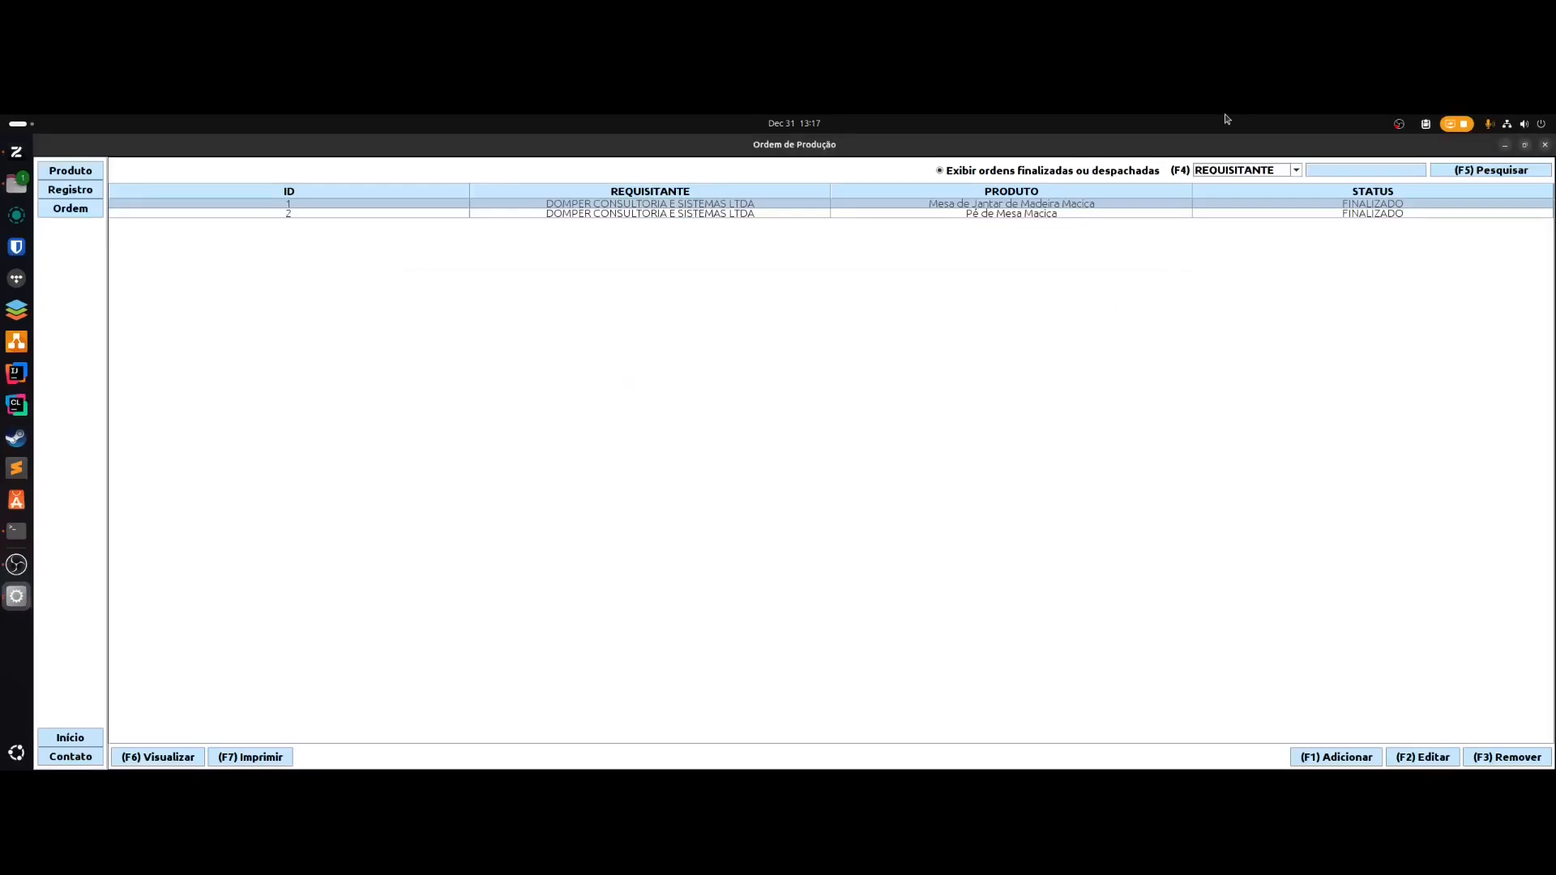
pyautogui.press('Print')
# - Preview the Mesa de Jantar order's ingredient details, then print its PDF production report
pyautogui.press('Escape')
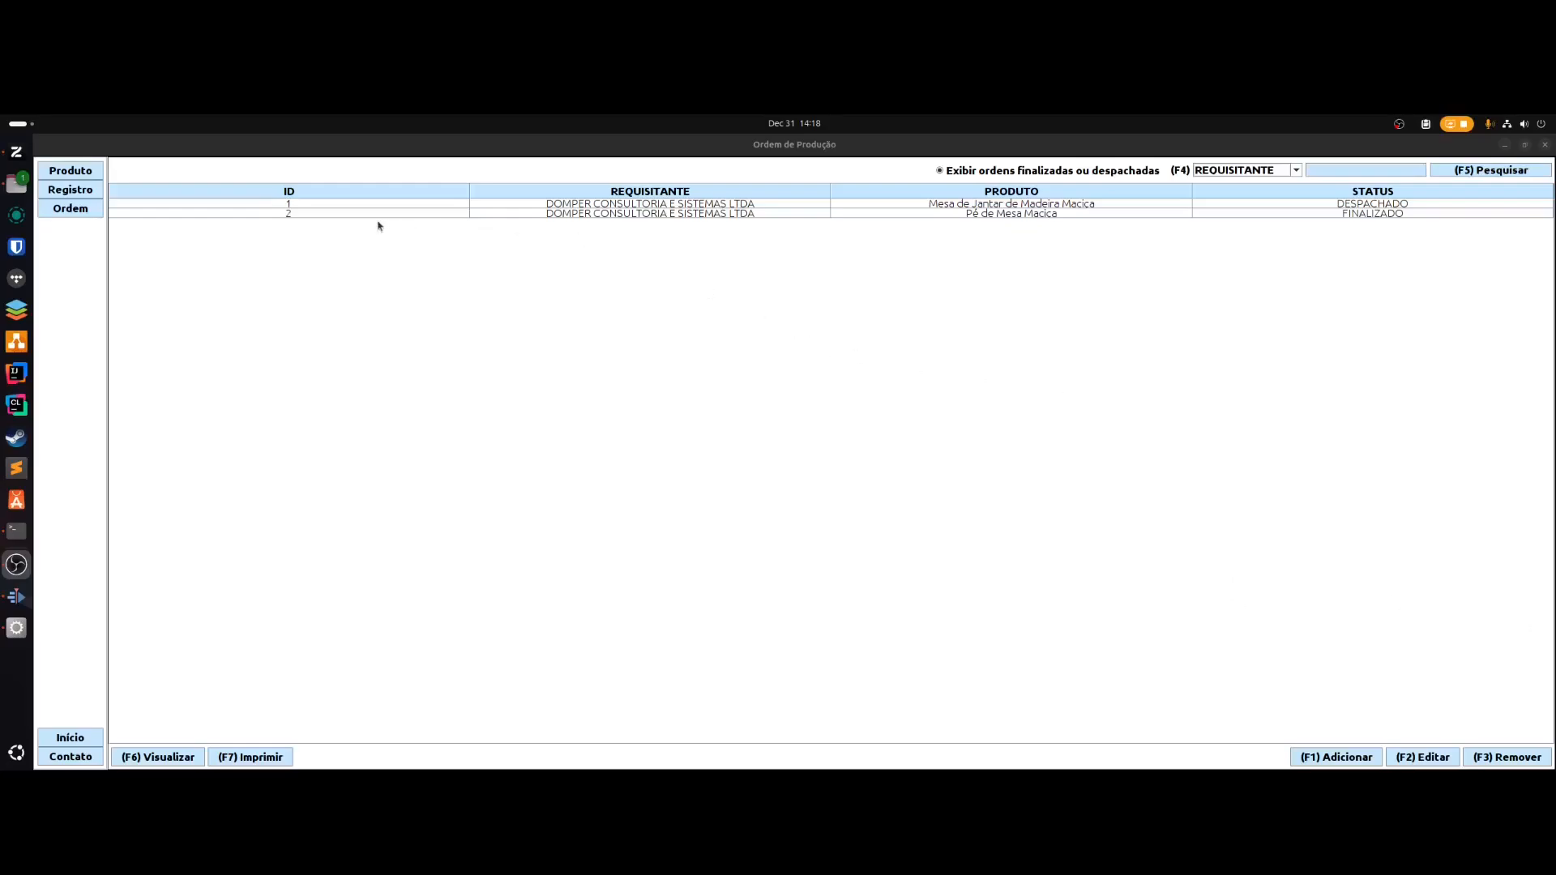
pyautogui.click(551, 216)
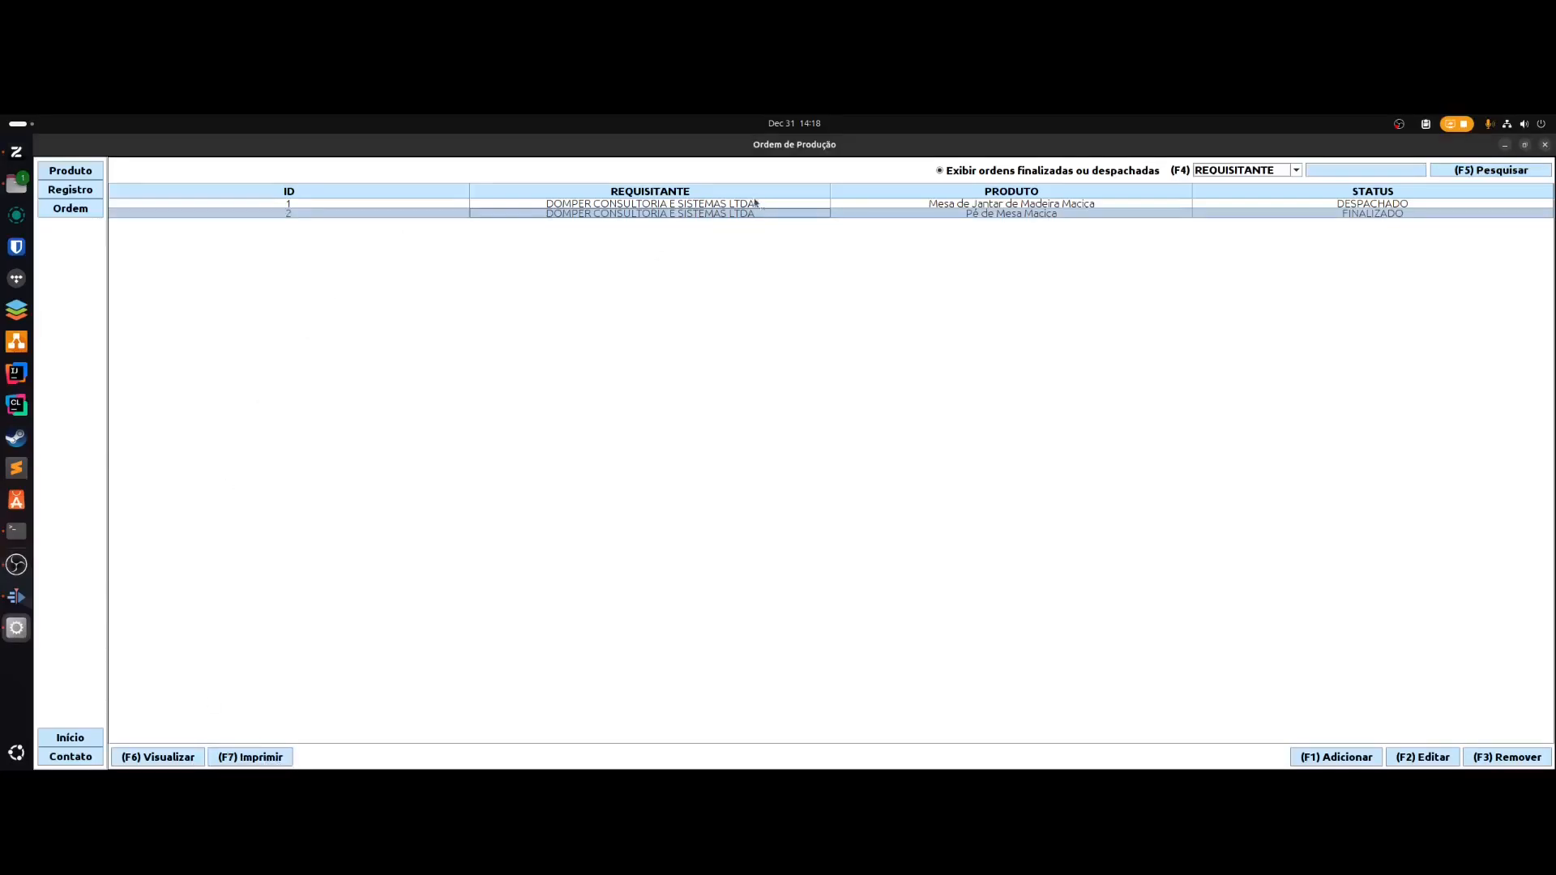
pyautogui.click(147, 757)
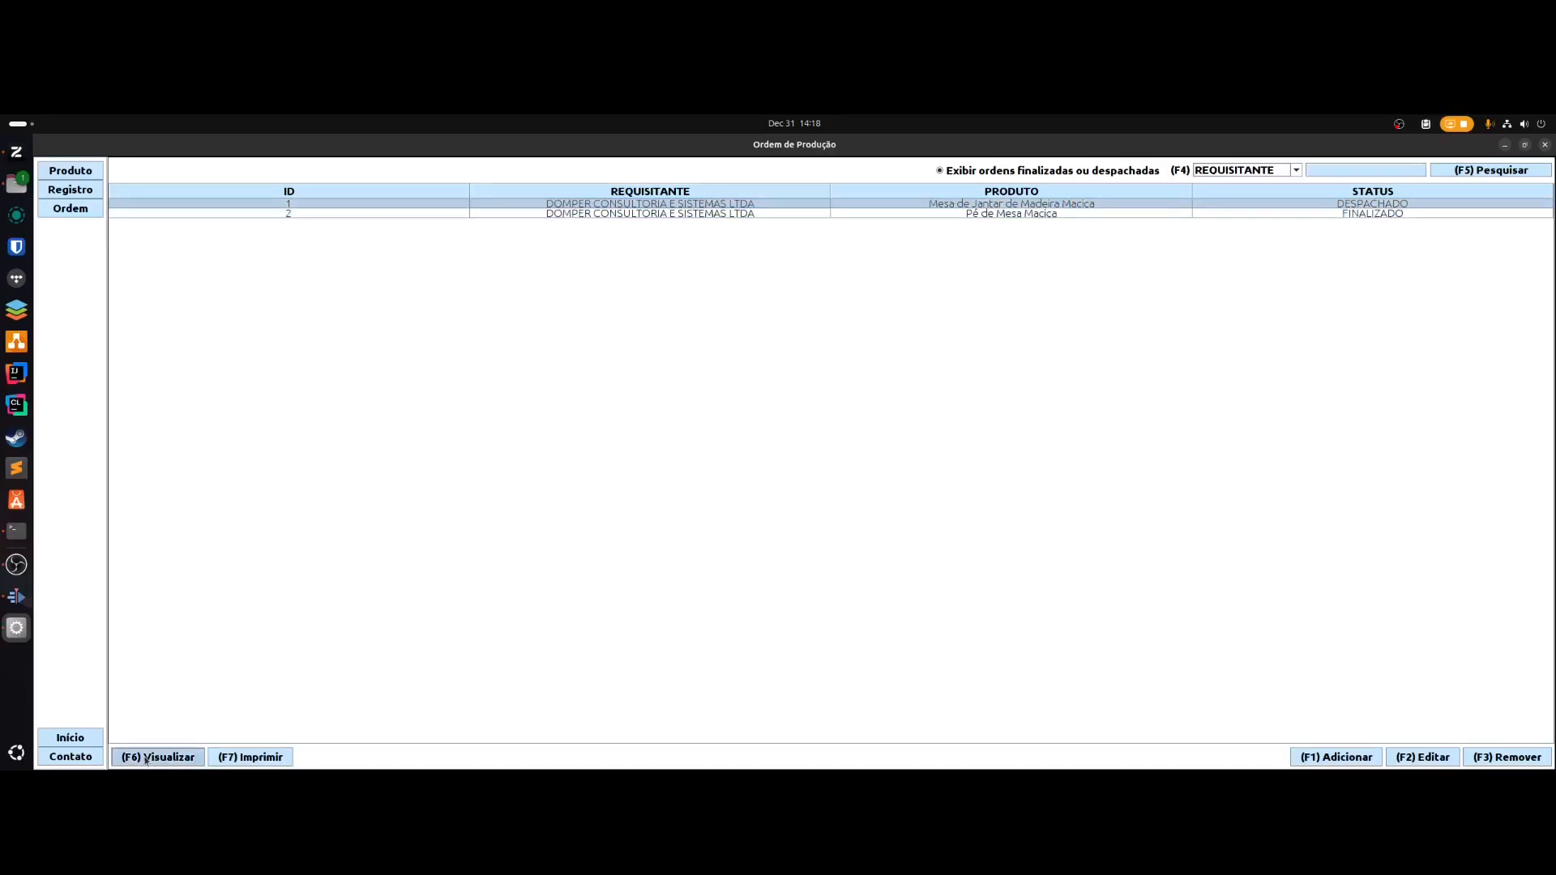
pyautogui.click(146, 758)
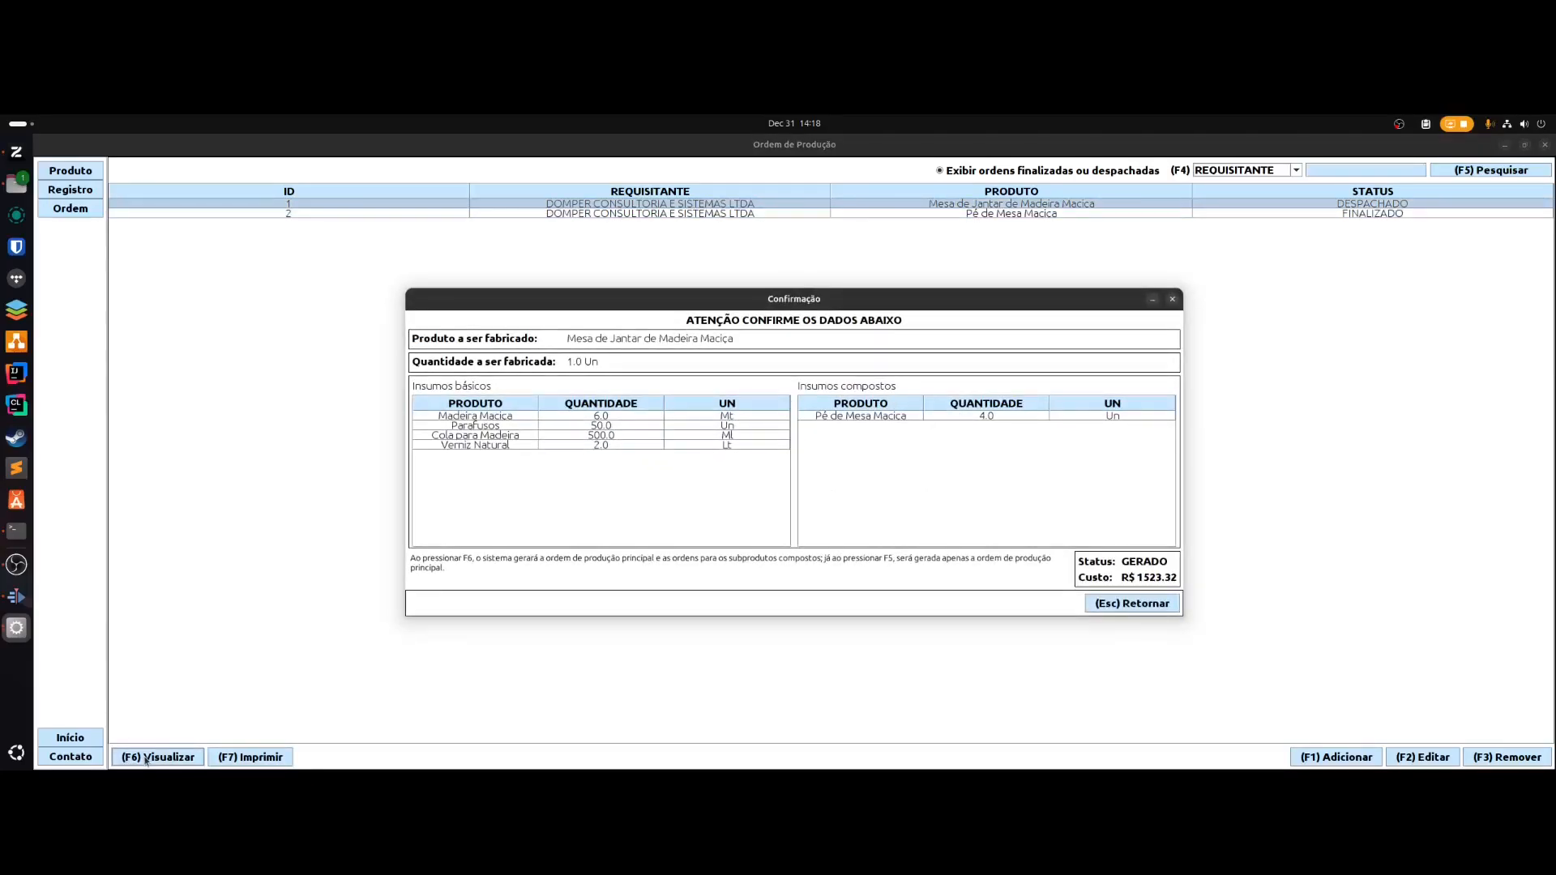
pyautogui.click(1143, 606)
pyautogui.click(247, 757)
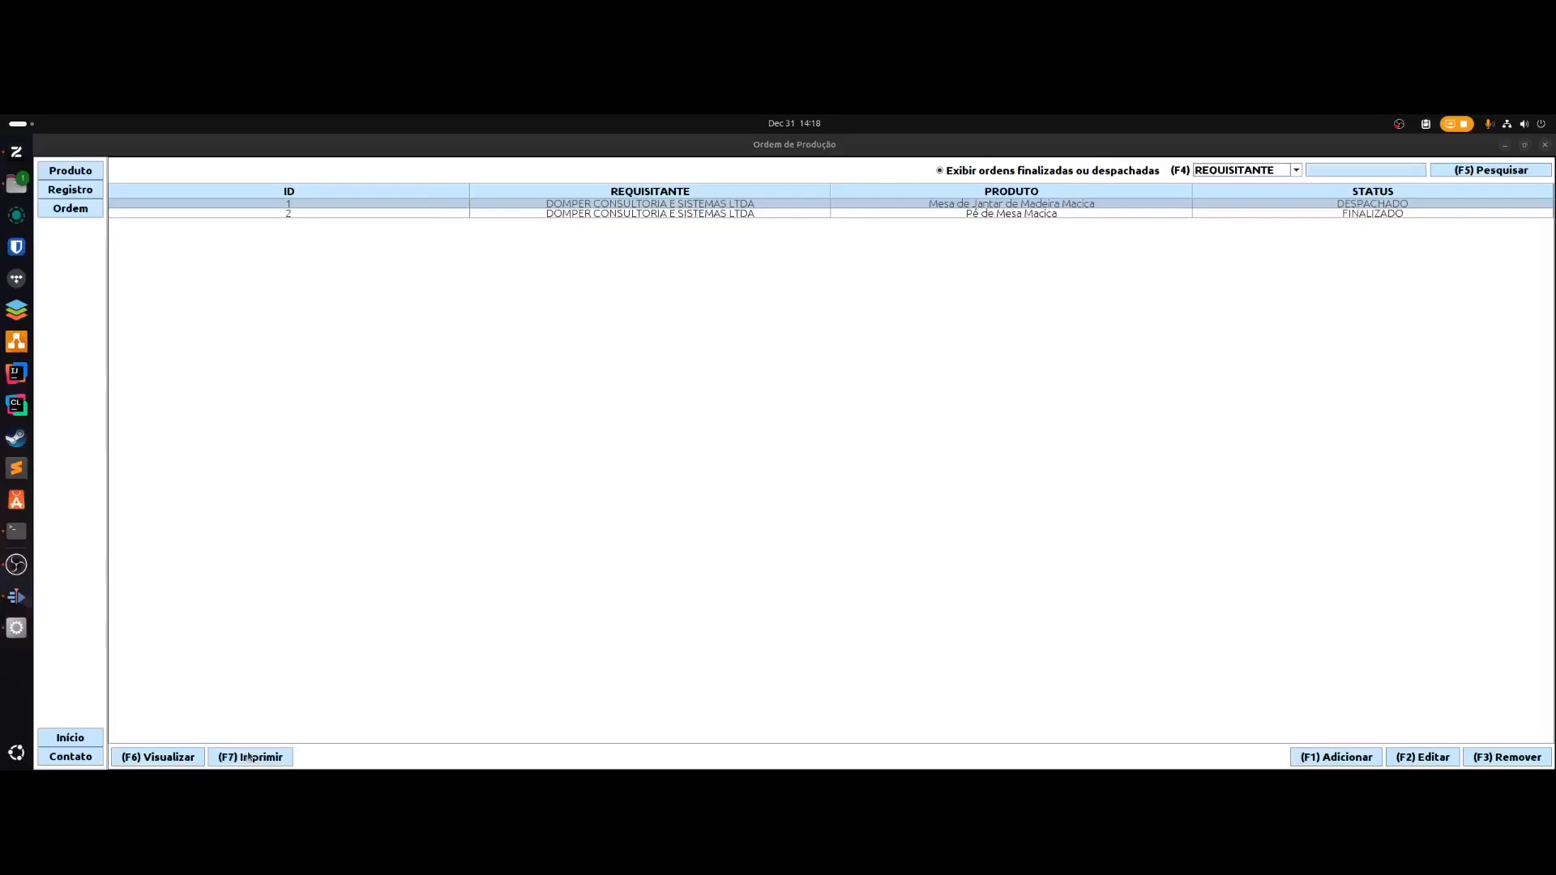
# - Maximize the report.pdf window and scroll up on the report page
pyautogui.click(374, 178)
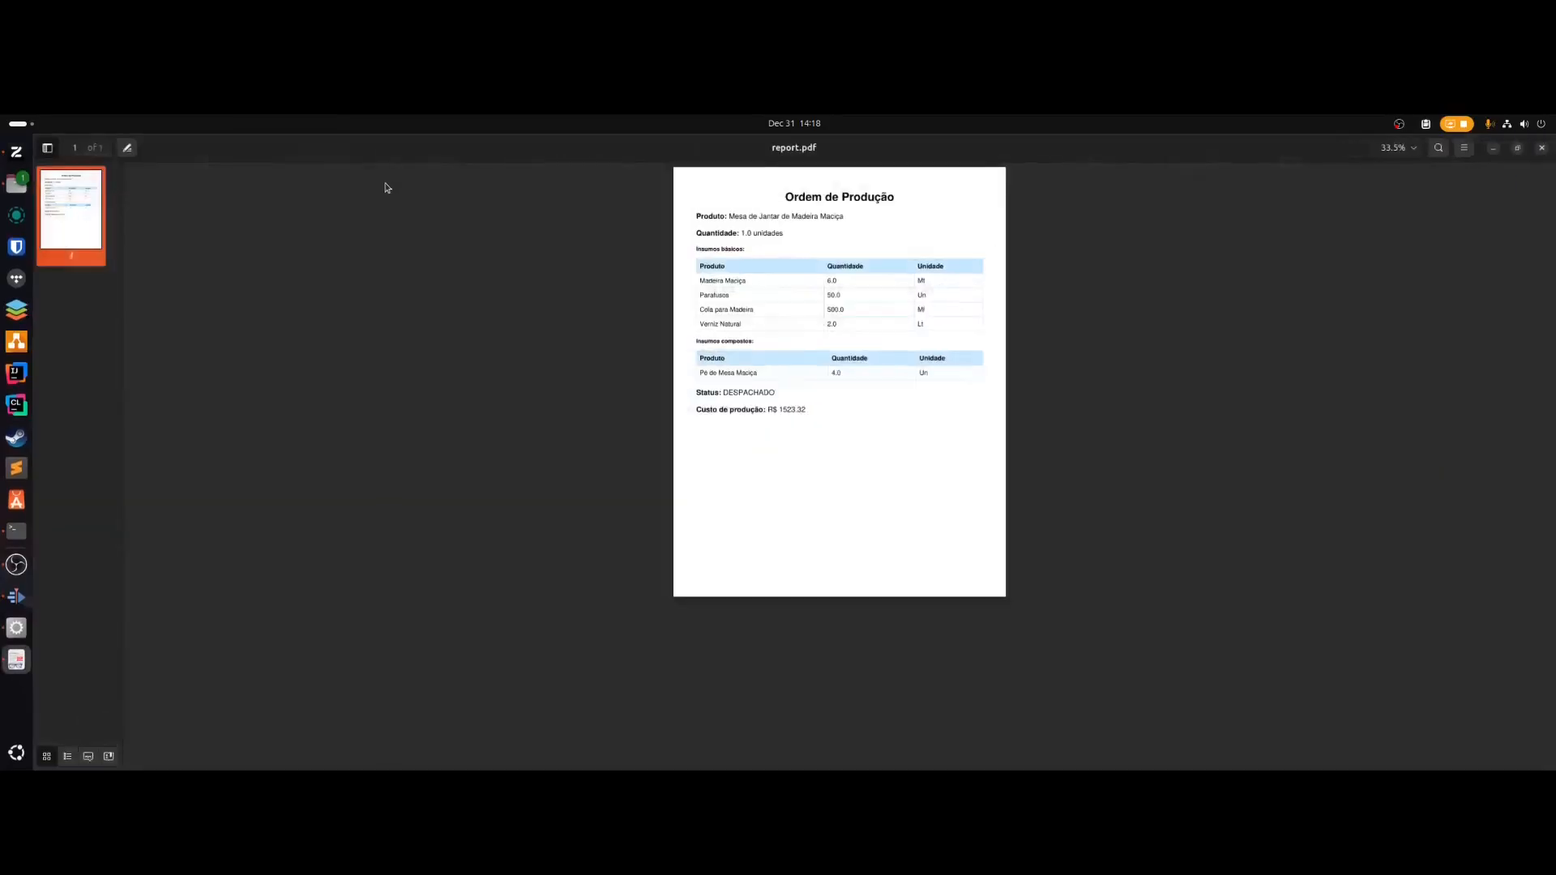
pyautogui.scroll(5, 797, 353)
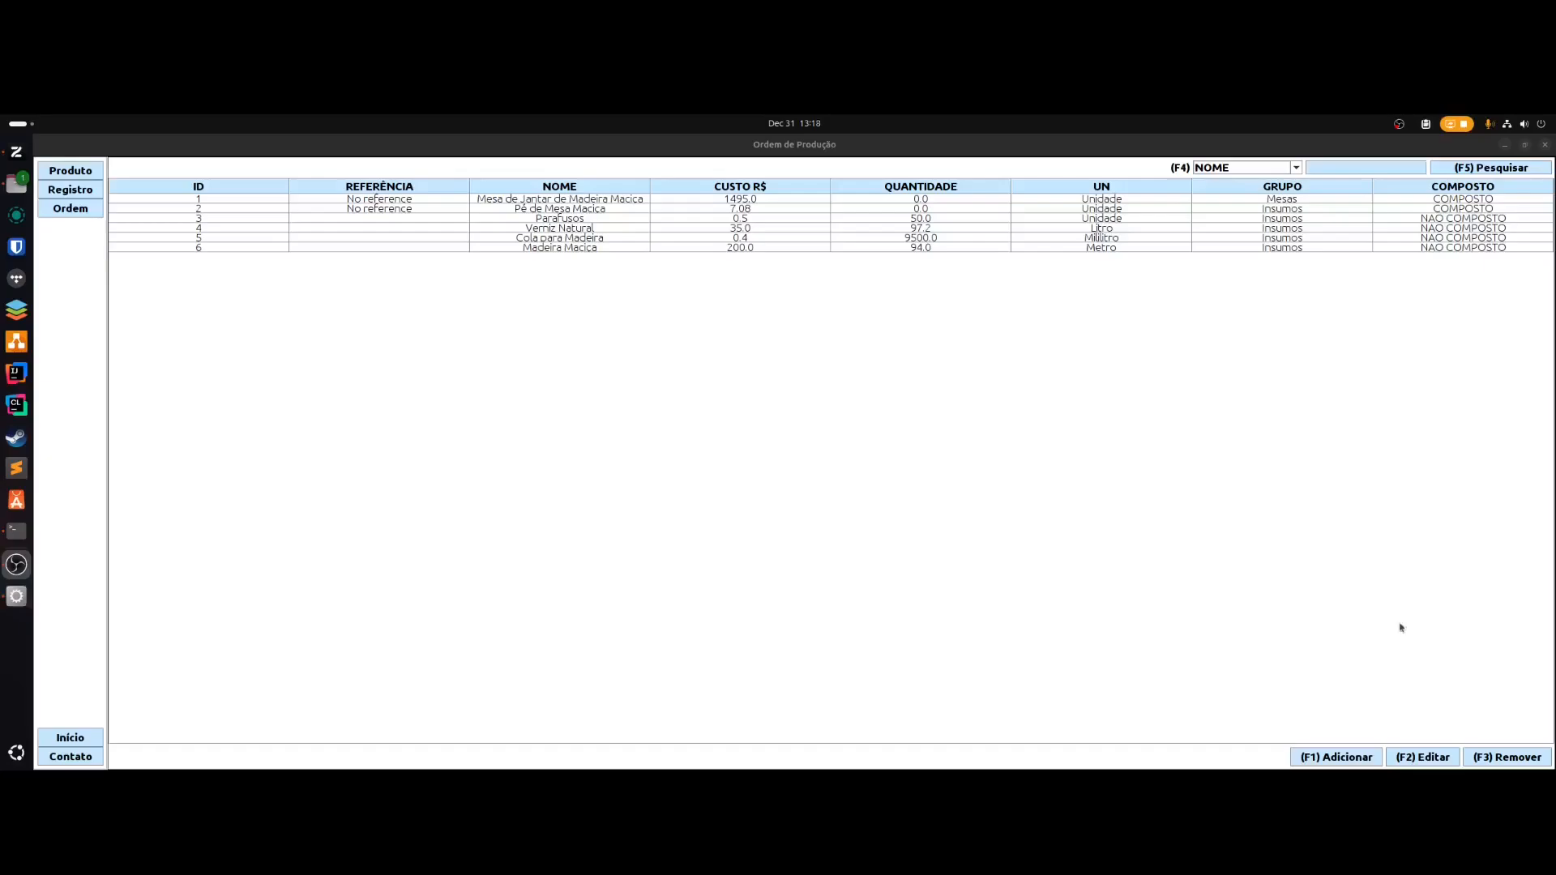
# - Show the Contato page with the developer's contact details
pyautogui.click(517, 434)
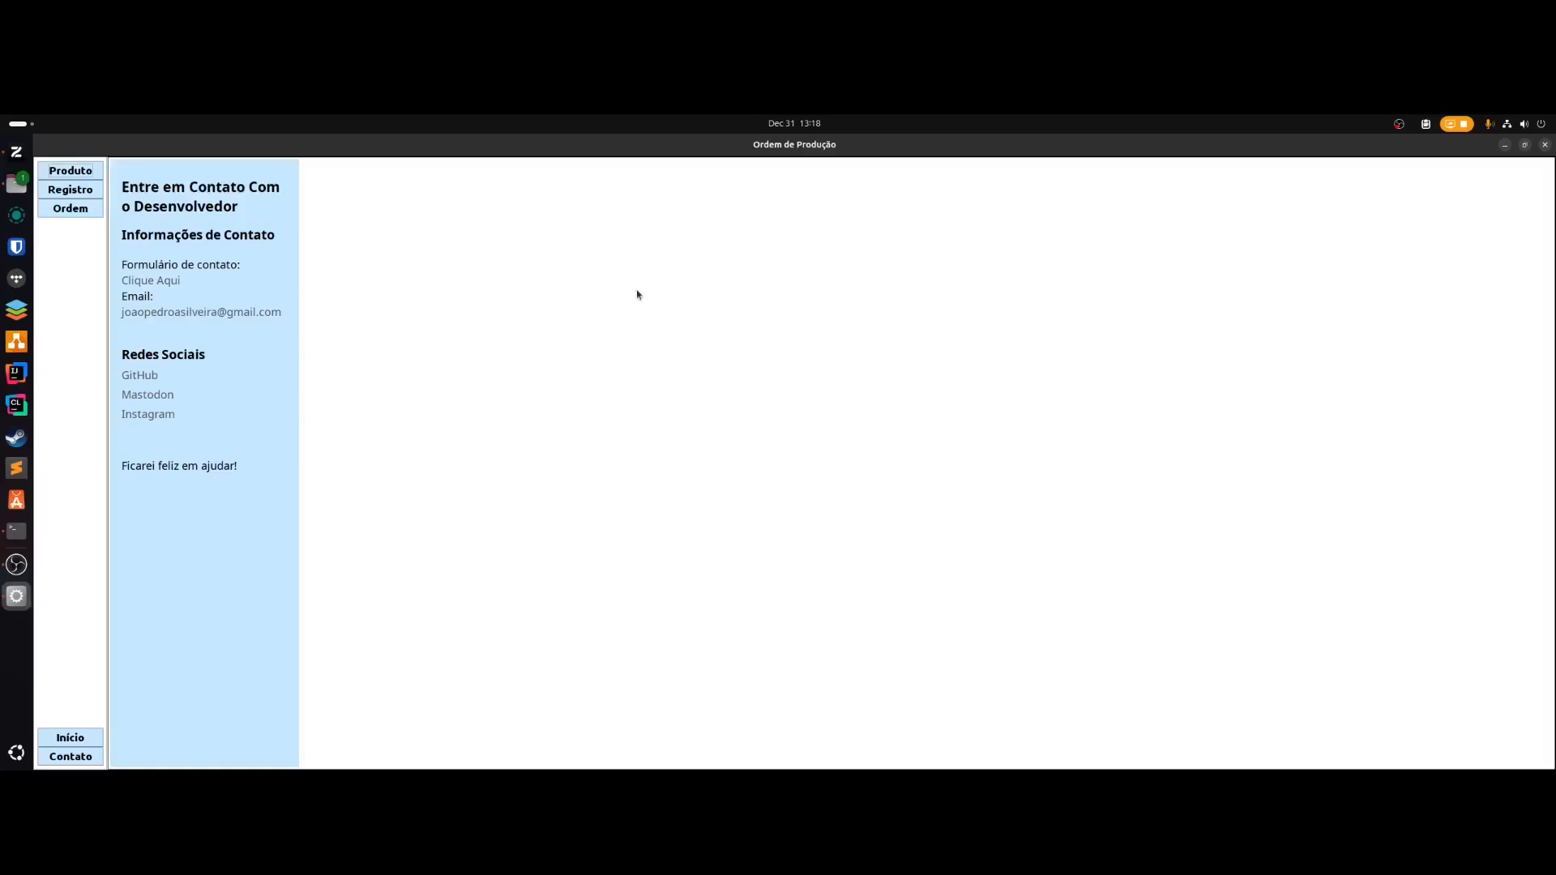
# - Return to the Início page explaining the main-menu and F1–F7 shortcuts
pyautogui.hotkey('alt', 'i')
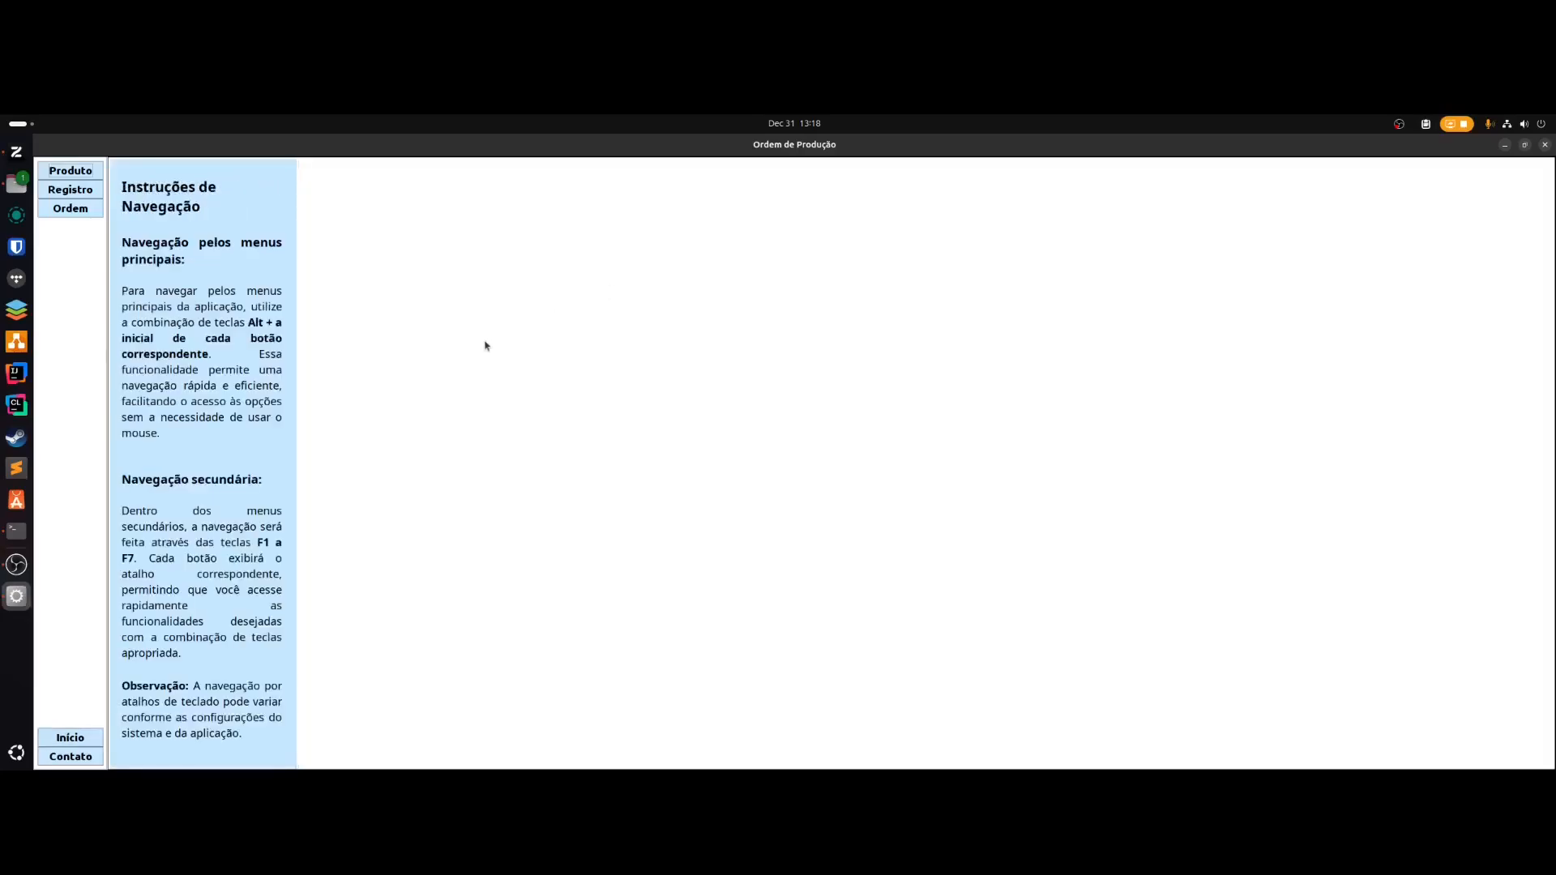